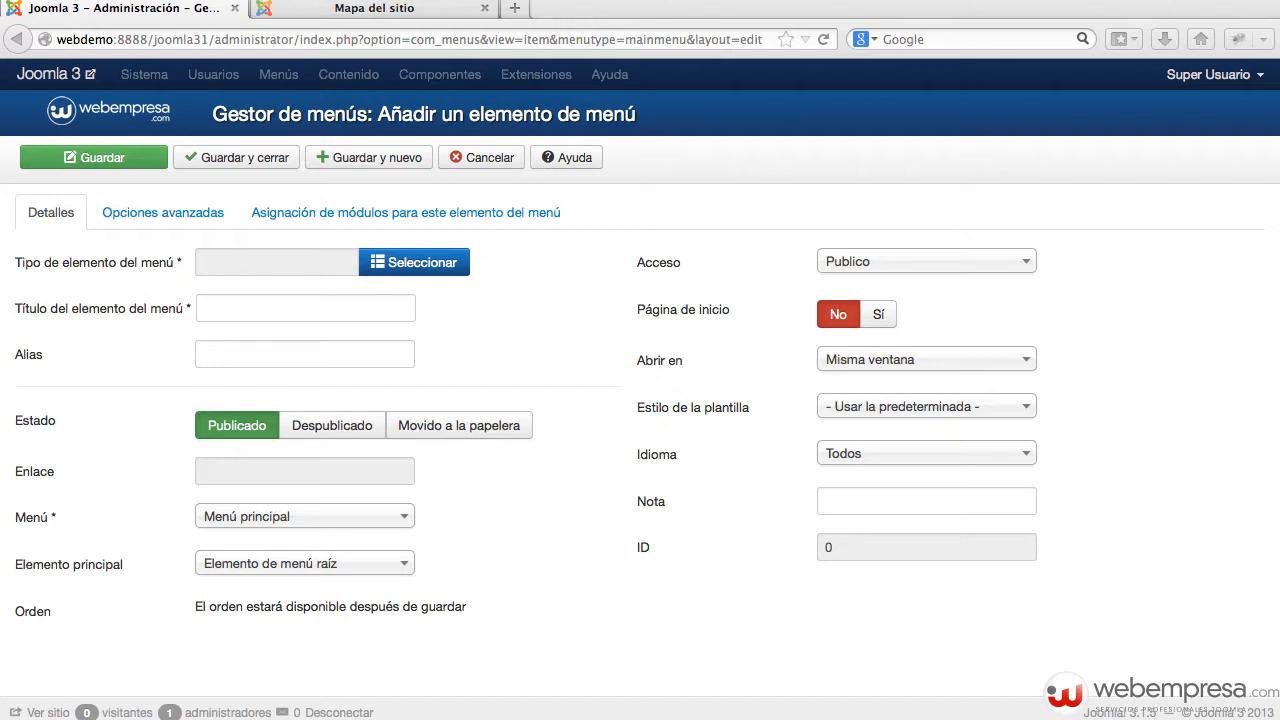
Step: Drag the 'Front – End' notes window up over the empty Joomla new menu item form
{"action": "left_click_drag", "start_coordinate": [400, 717], "coordinate": [349, 271]}
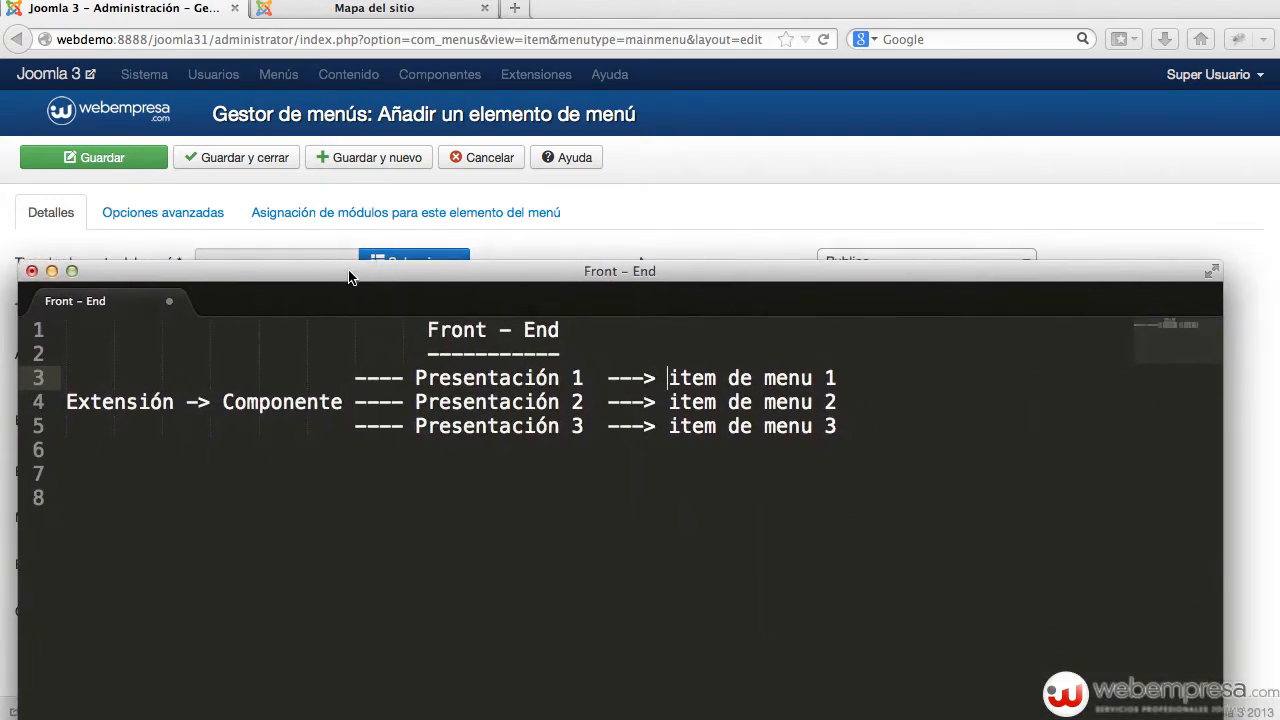
Step: Highlight 'Extensión' and 'Componente' on line 4 of the notes, then return to the browser
{"action": "double_click", "coordinate": [127, 403]}
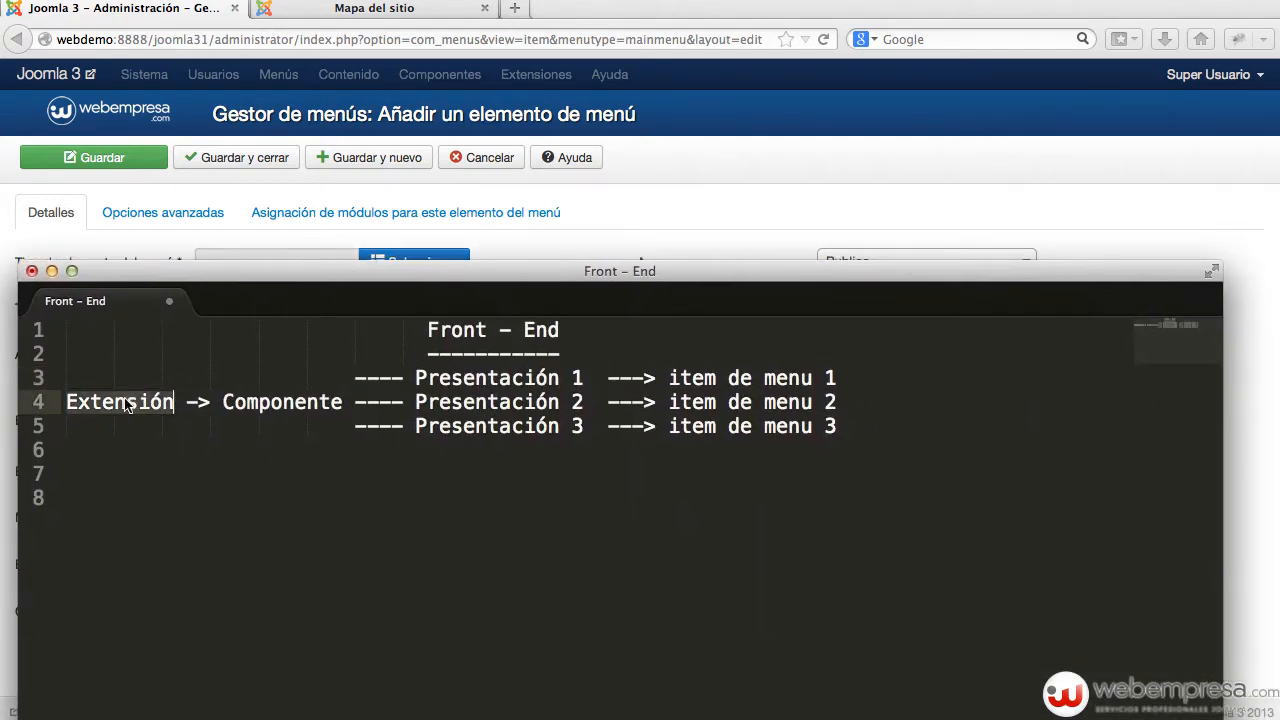
{"action": "left_click", "coordinate": [245, 402]}
{"action": "double_click", "coordinate": [245, 402]}
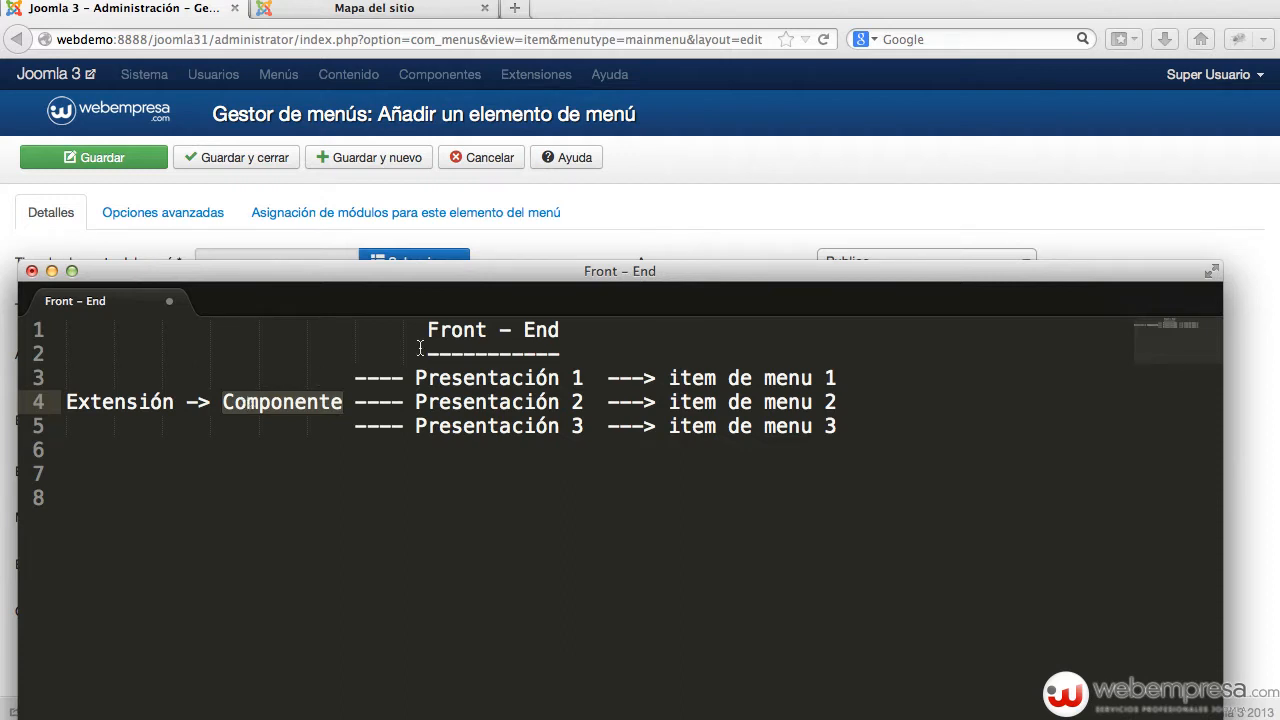
{"action": "left_click", "coordinate": [625, 213]}
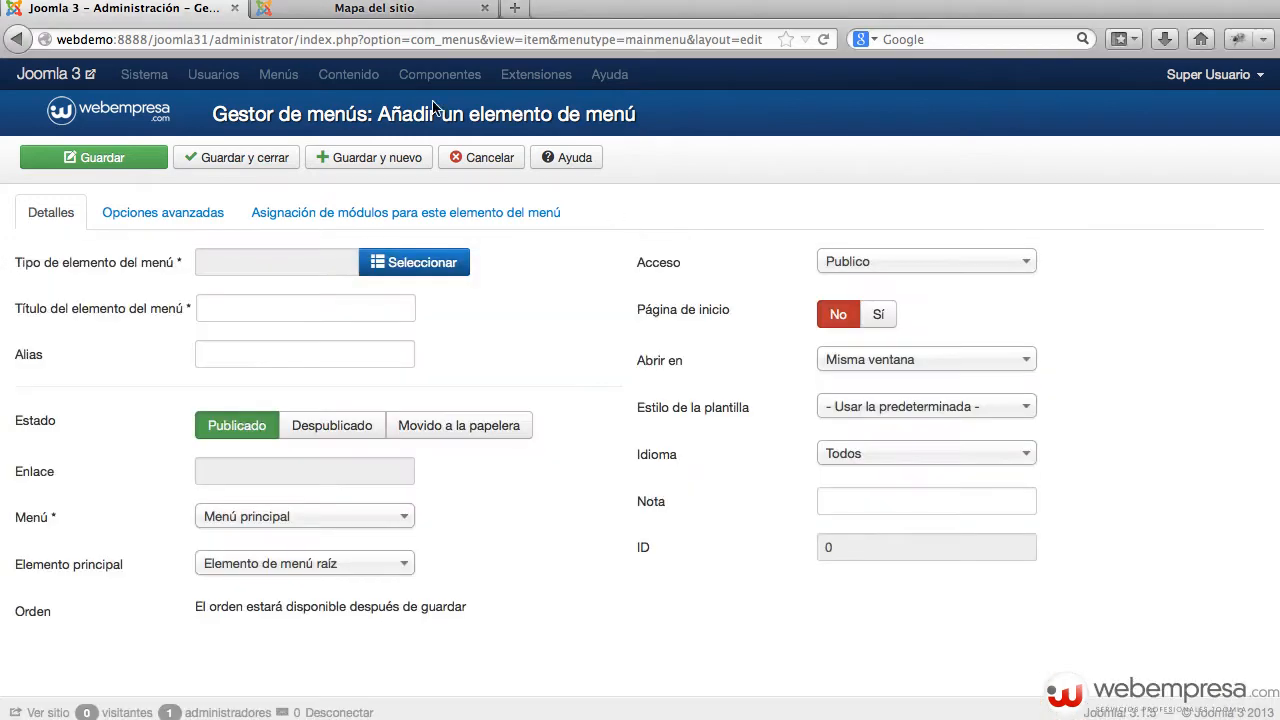
Step: Visit the front-end Inicio and Historia pages, highlighting the article and error text
{"action": "left_click", "coordinate": [357, 10]}
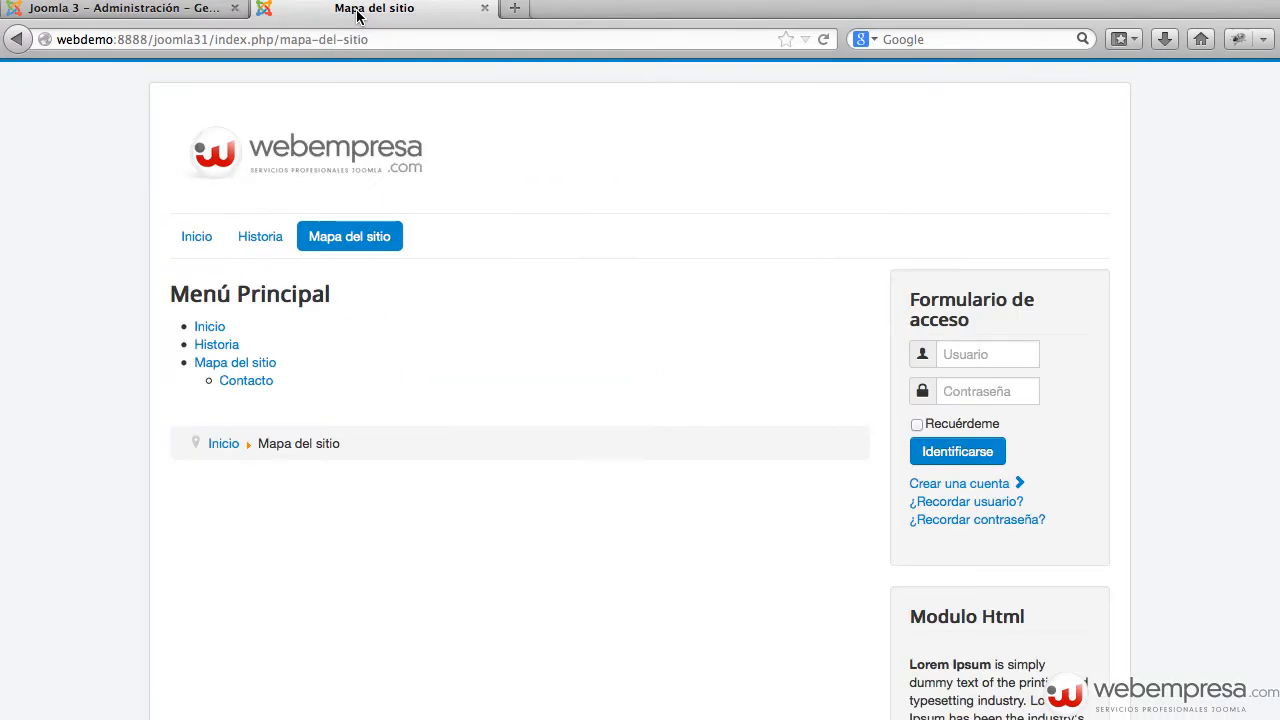
{"action": "left_click", "coordinate": [187, 240]}
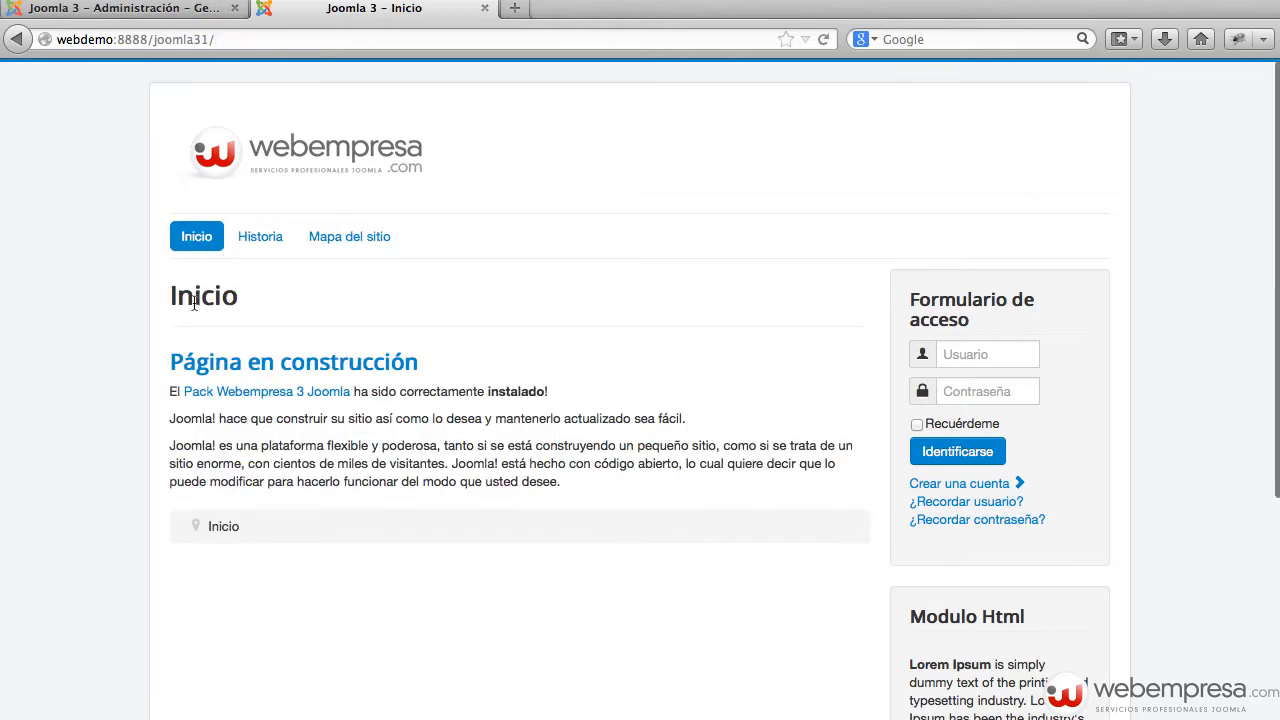
{"action": "left_click_drag", "start_coordinate": [177, 297], "coordinate": [584, 494]}
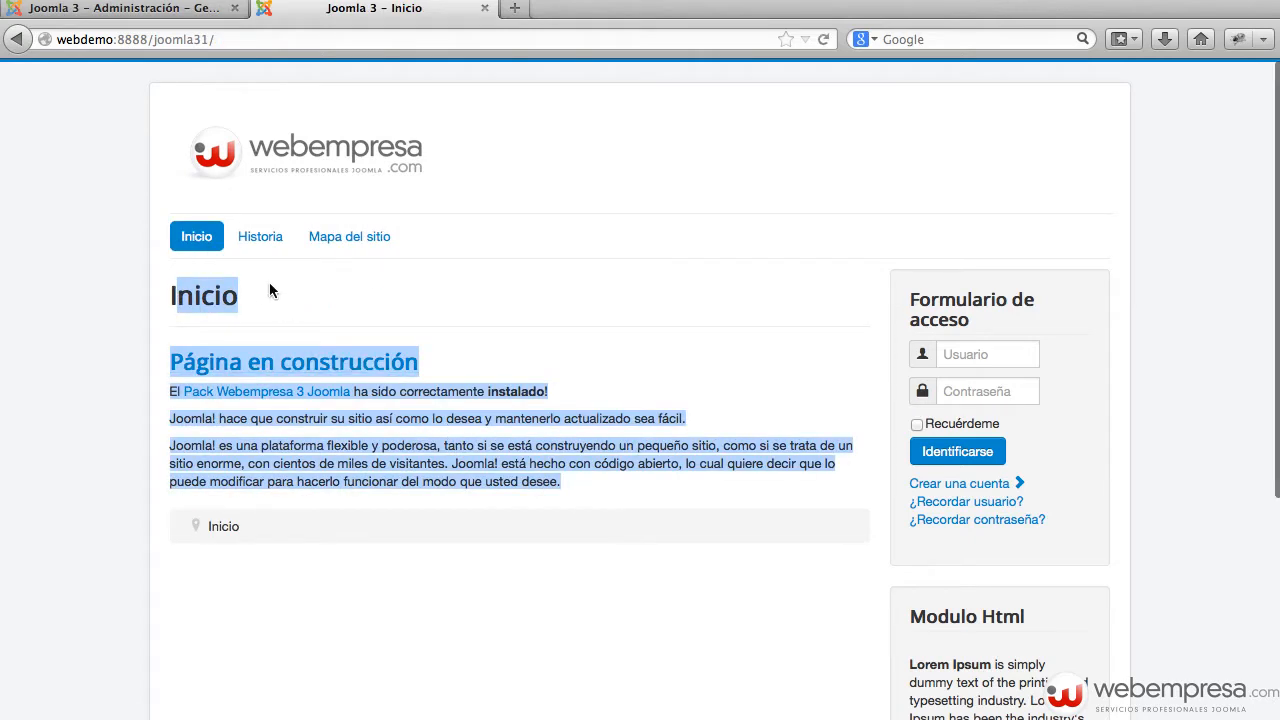
{"action": "left_click", "coordinate": [264, 245]}
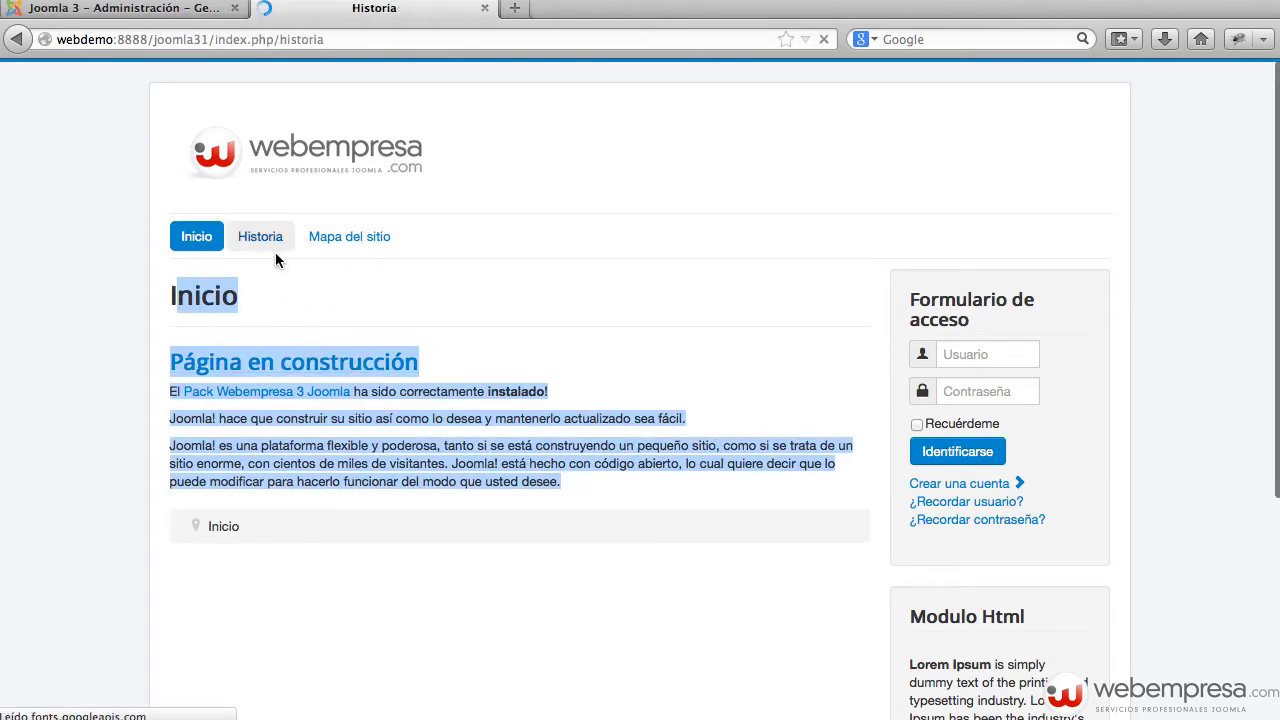
{"action": "left_click_drag", "start_coordinate": [182, 284], "coordinate": [664, 401]}
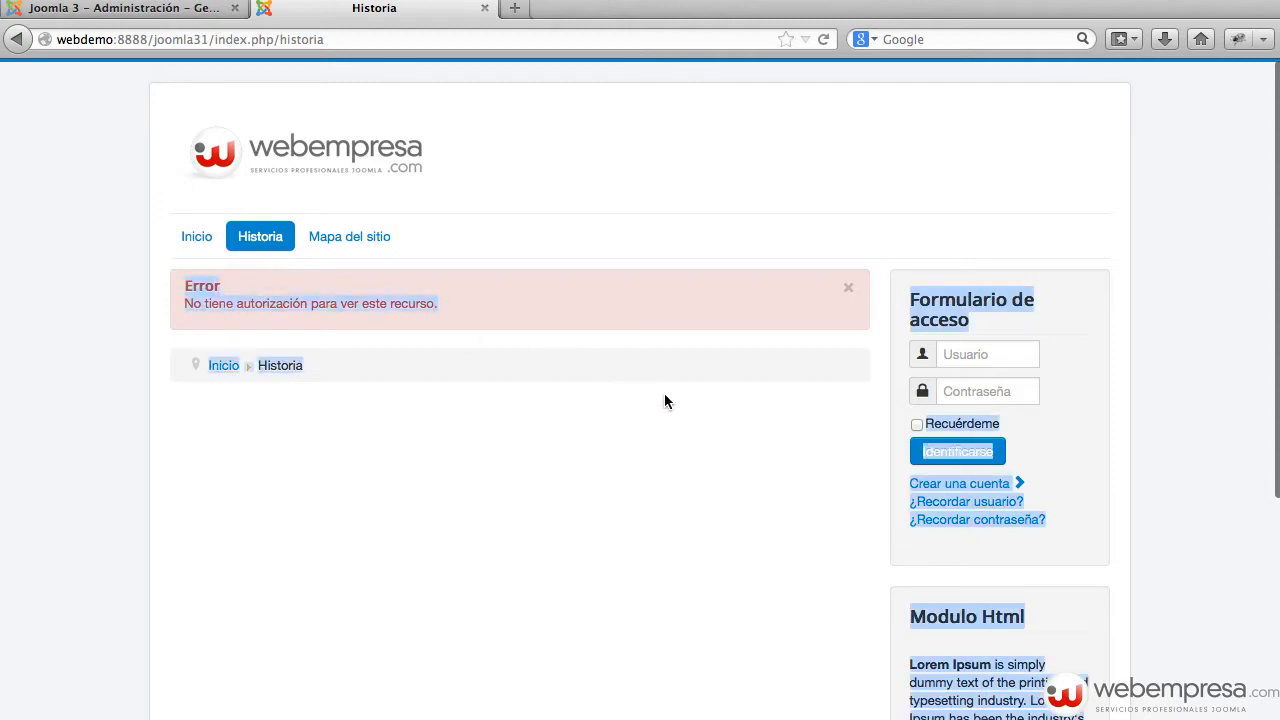
Step: Return to the Mapa del sitio page and select its address in the address bar
{"action": "left_click", "coordinate": [625, 384]}
{"action": "left_click", "coordinate": [350, 238]}
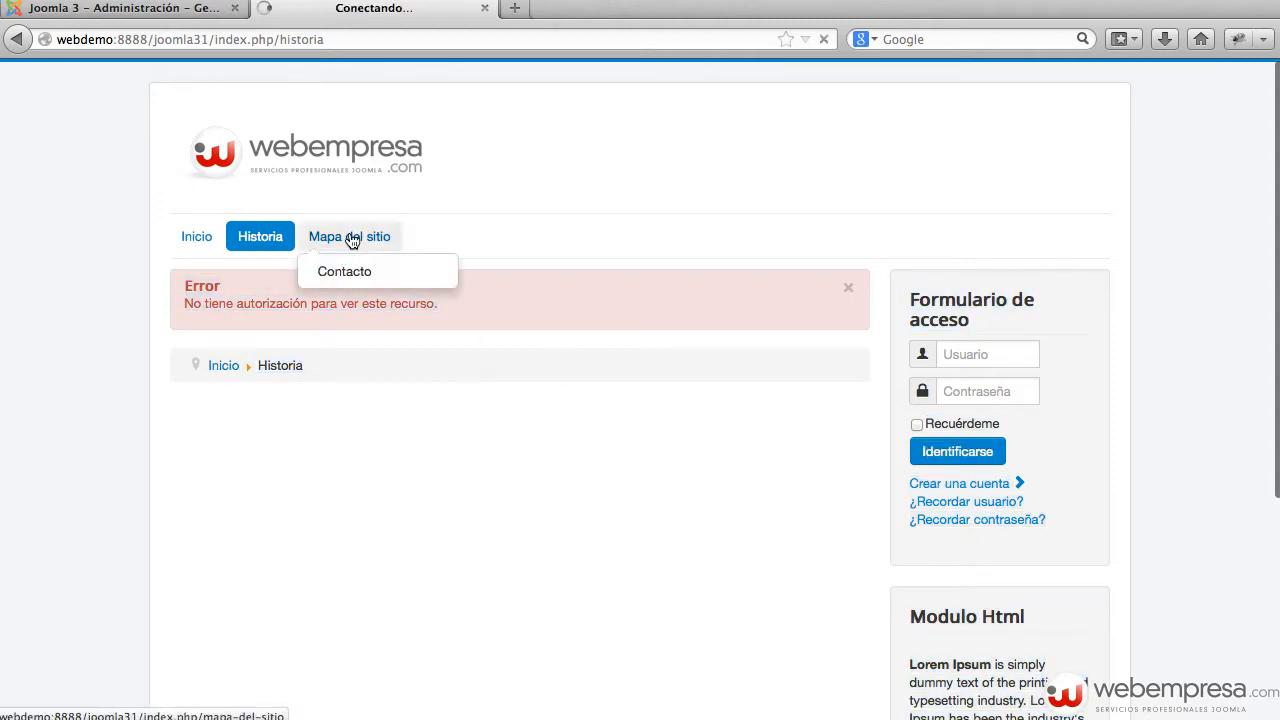
{"action": "left_click_drag", "start_coordinate": [133, 301], "coordinate": [164, 290]}
{"action": "left_click", "coordinate": [414, 362]}
{"action": "left_click", "coordinate": [418, 39]}
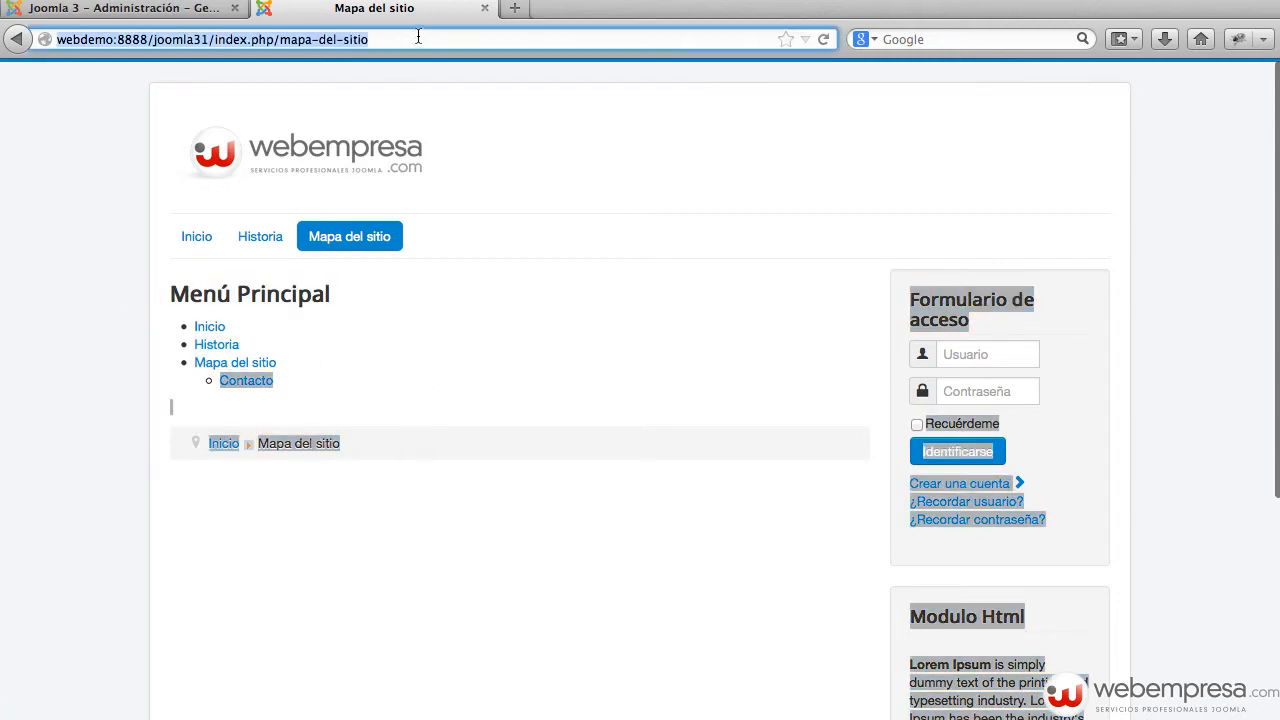
Step: Append ?tp=1 to the site map URL to preview its module positions
{"action": "left_click", "coordinate": [441, 39]}
{"action": "type", "text": "?"}
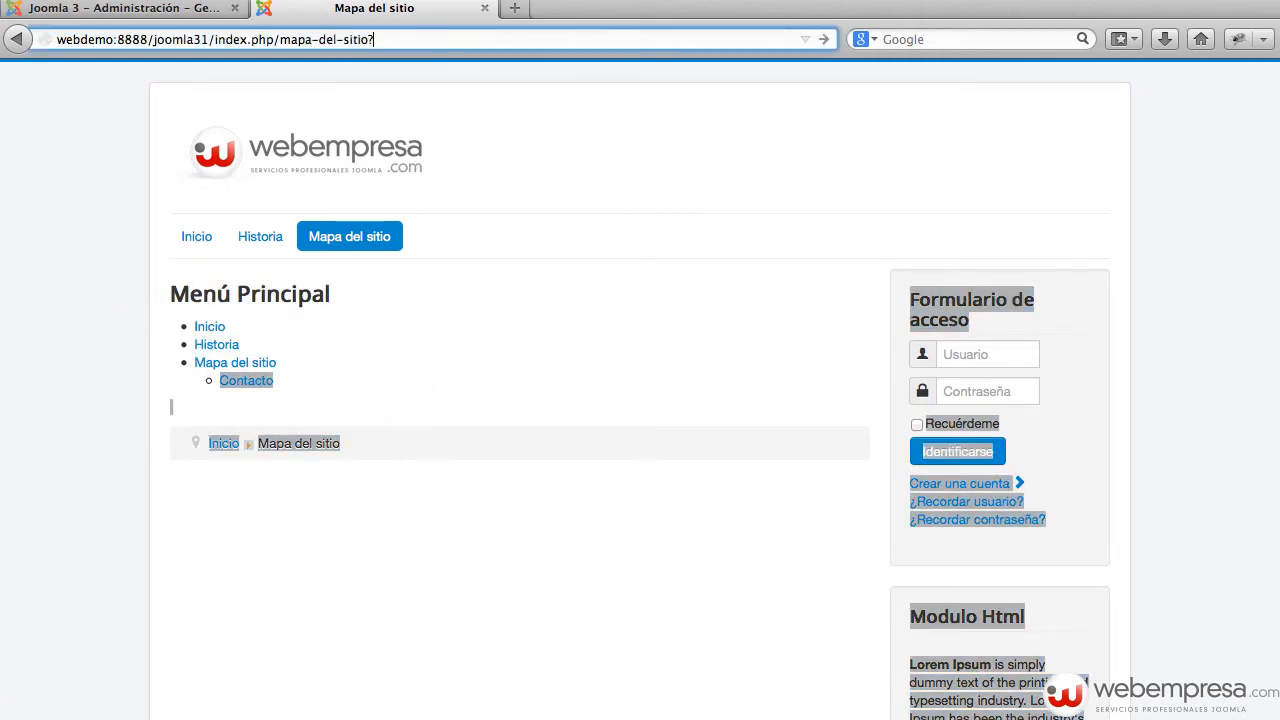
{"action": "type", "text": "tp=1"}
{"action": "key", "text": "Return"}
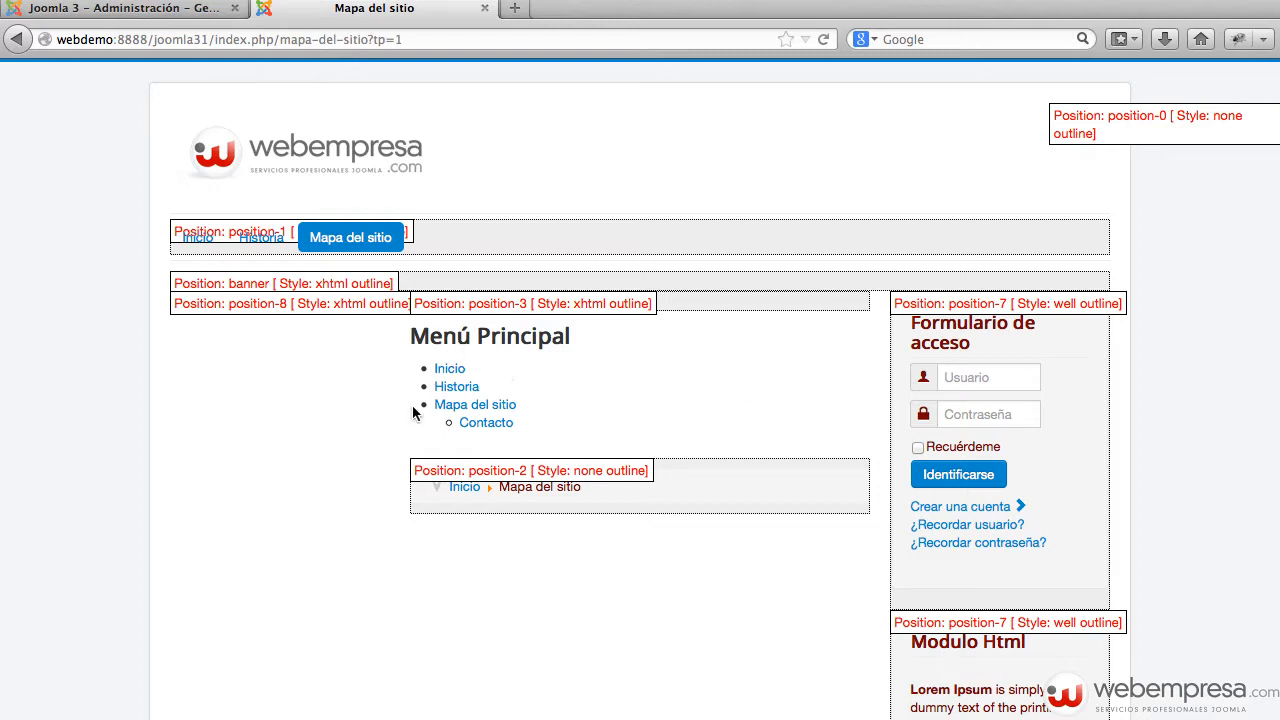
Step: Remove ?tp=1, reload the normal page, and switch to the Front – End notes
{"action": "left_click_drag", "start_coordinate": [368, 40], "coordinate": [411, 39]}
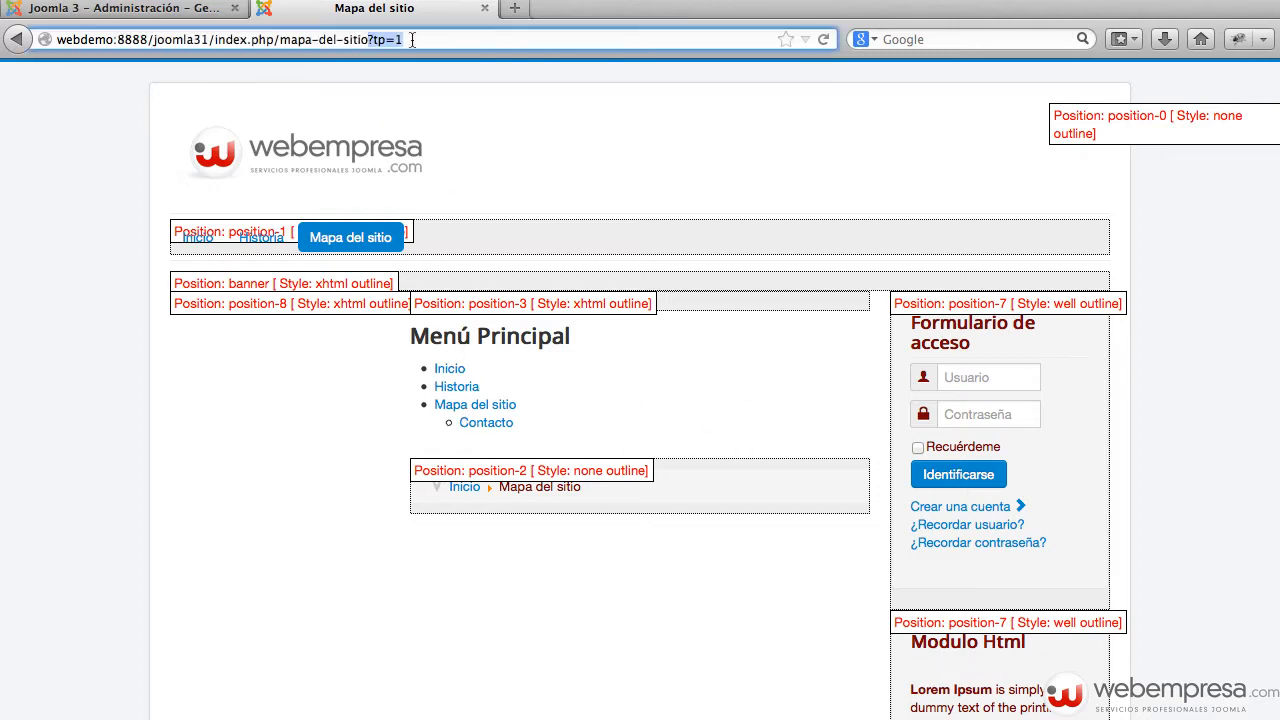
{"action": "key", "text": "BackSpace"}
{"action": "key", "text": "Return"}
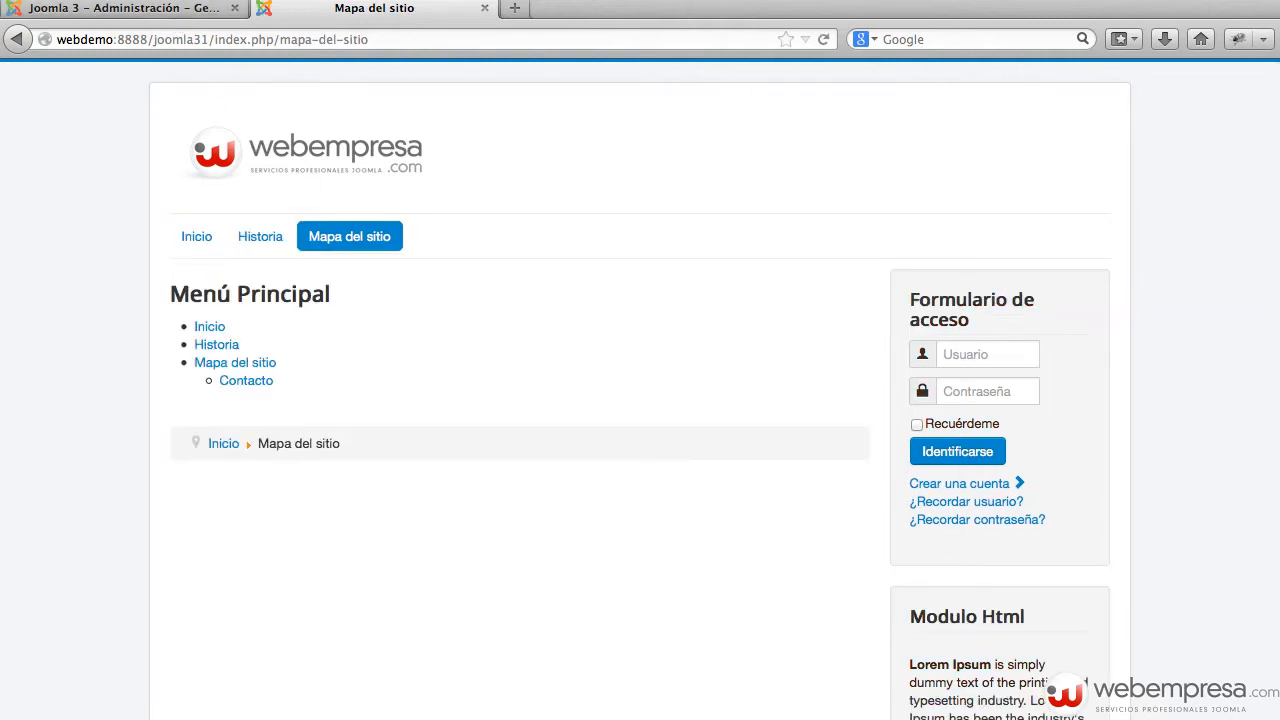
{"action": "key", "text": "super+Tab"}
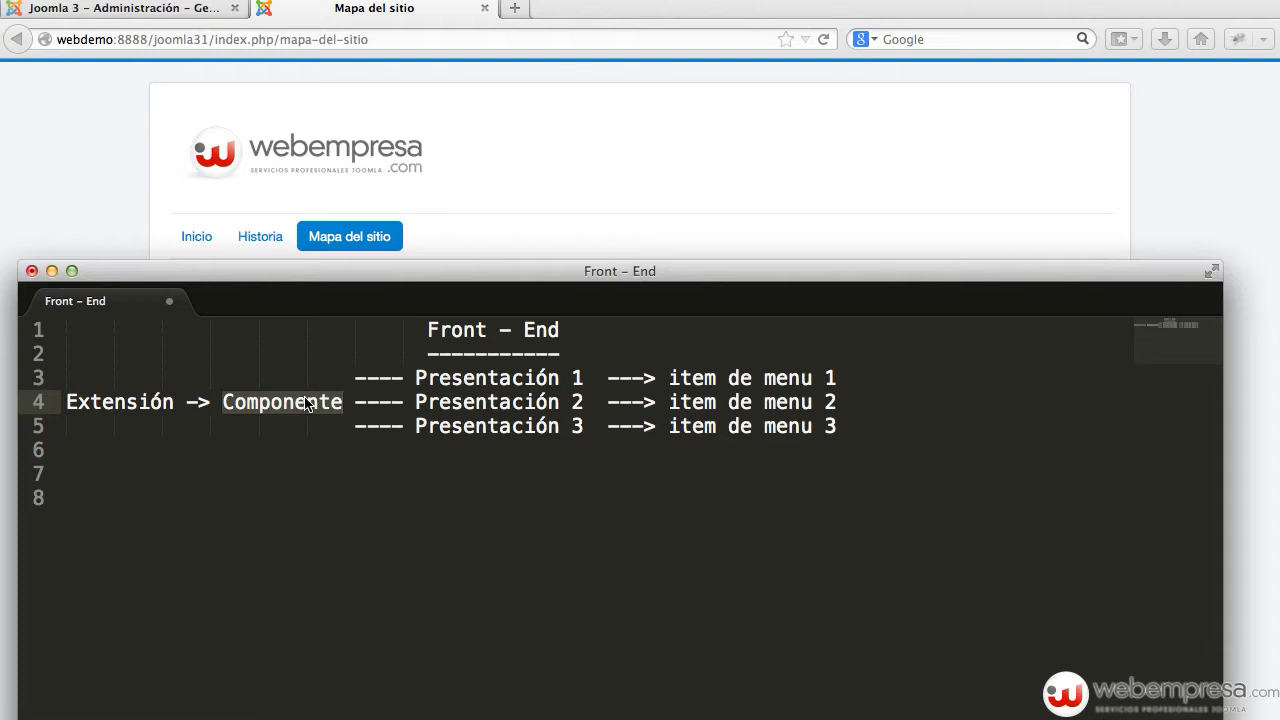
Step: Go over the 'item de menu' lines 4 and 5 in the notes, then return to the browser
{"action": "left_click", "coordinate": [788, 378]}
{"action": "left_click", "coordinate": [788, 402]}
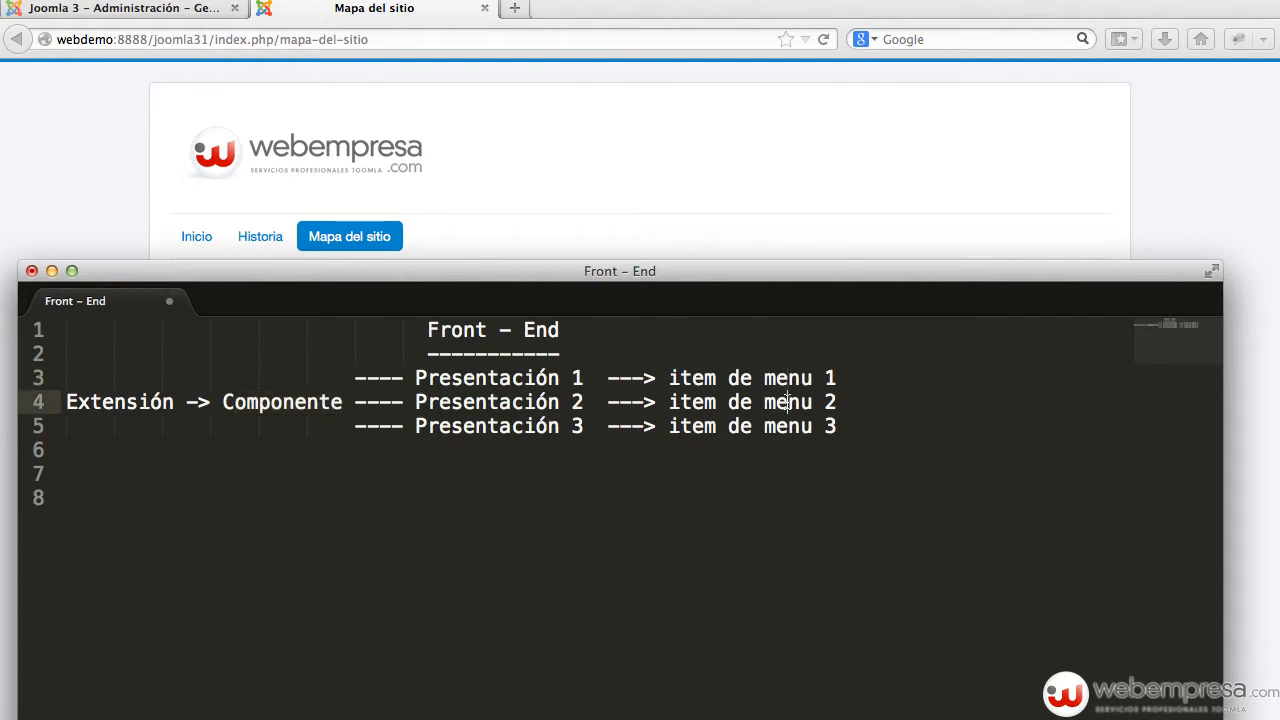
{"action": "left_click", "coordinate": [771, 431]}
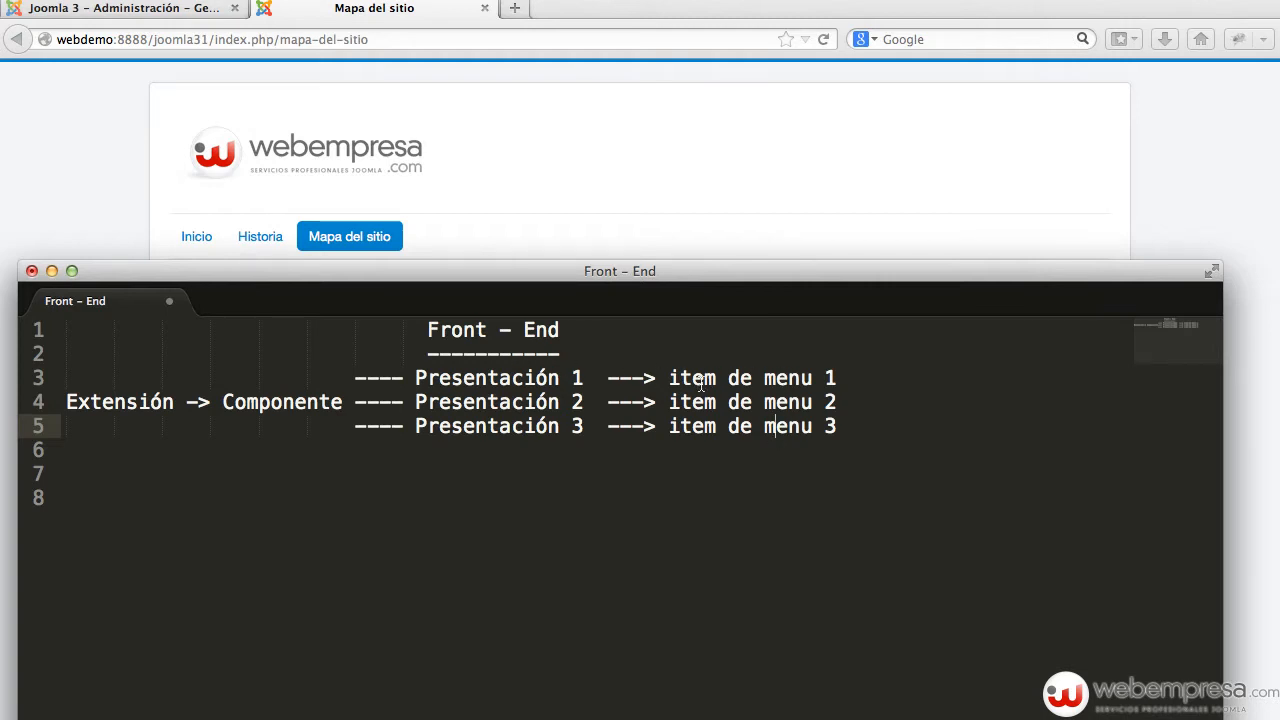
{"action": "left_click", "coordinate": [575, 193]}
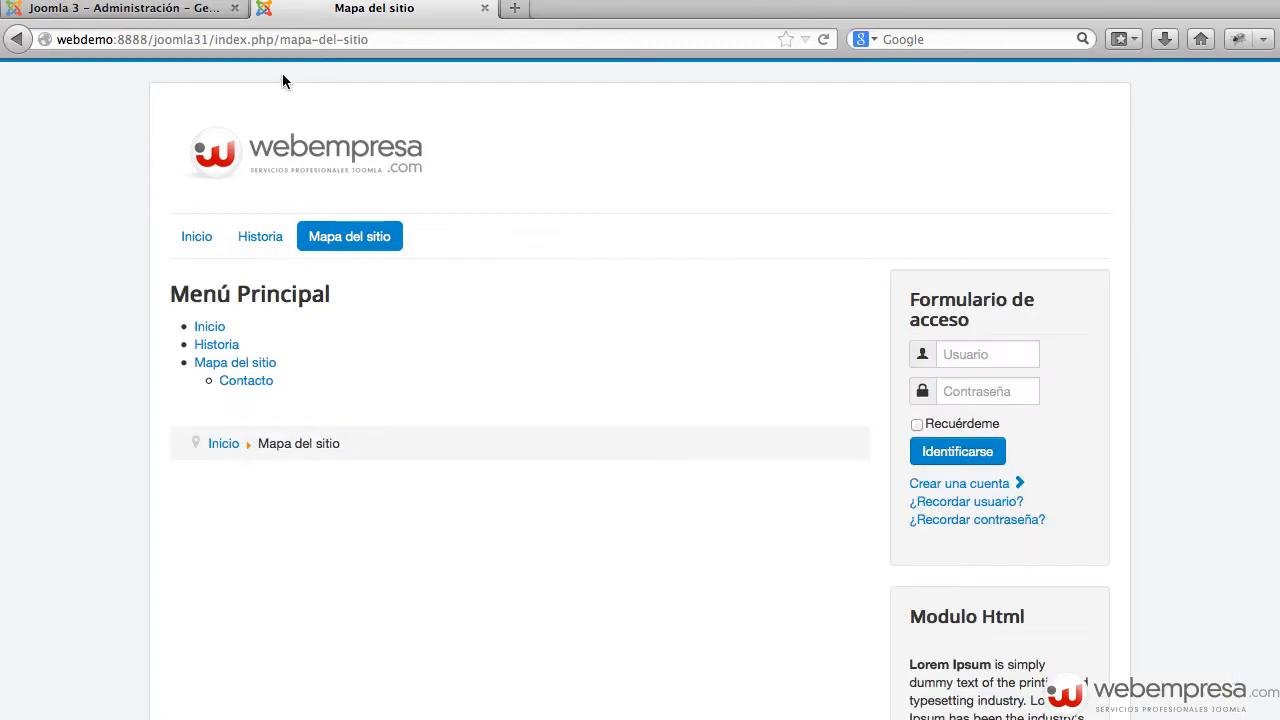
Step: Browse the menu item type list in the admin, close it, and cancel the new item
{"action": "left_click", "coordinate": [143, 8]}
{"action": "mouse_move", "coordinate": [58, 262]}
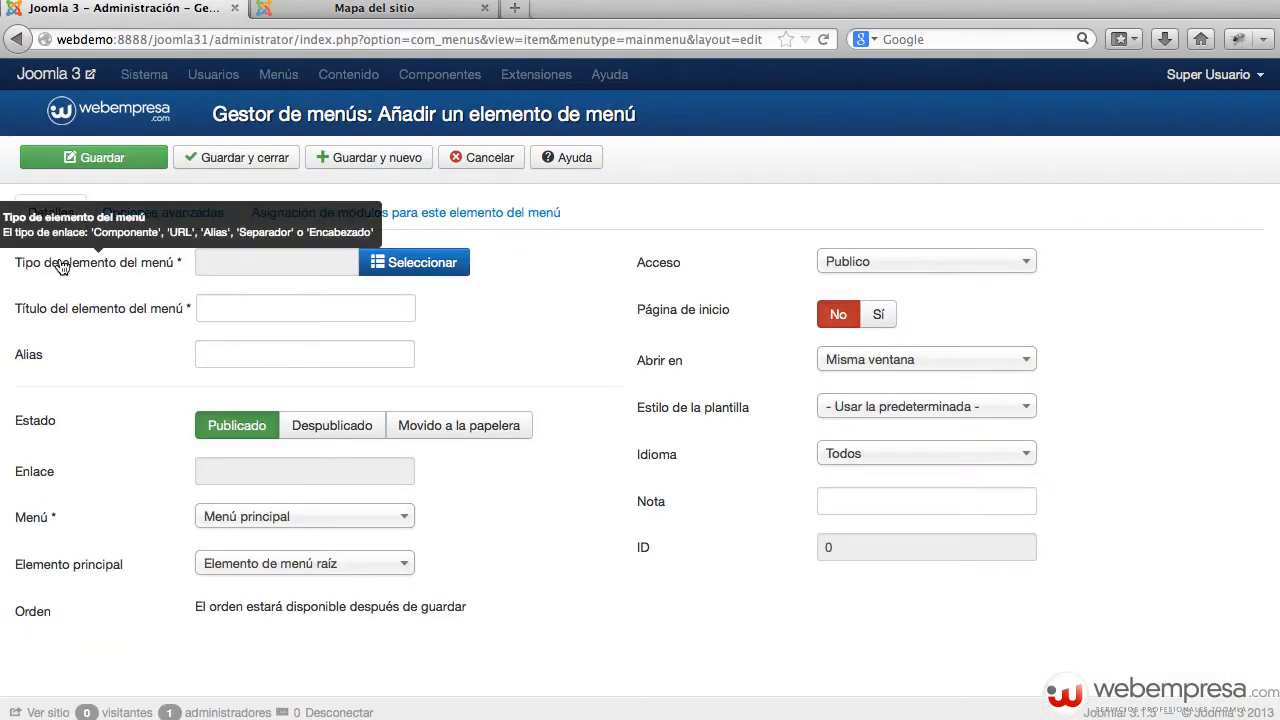
{"action": "left_click", "coordinate": [396, 264]}
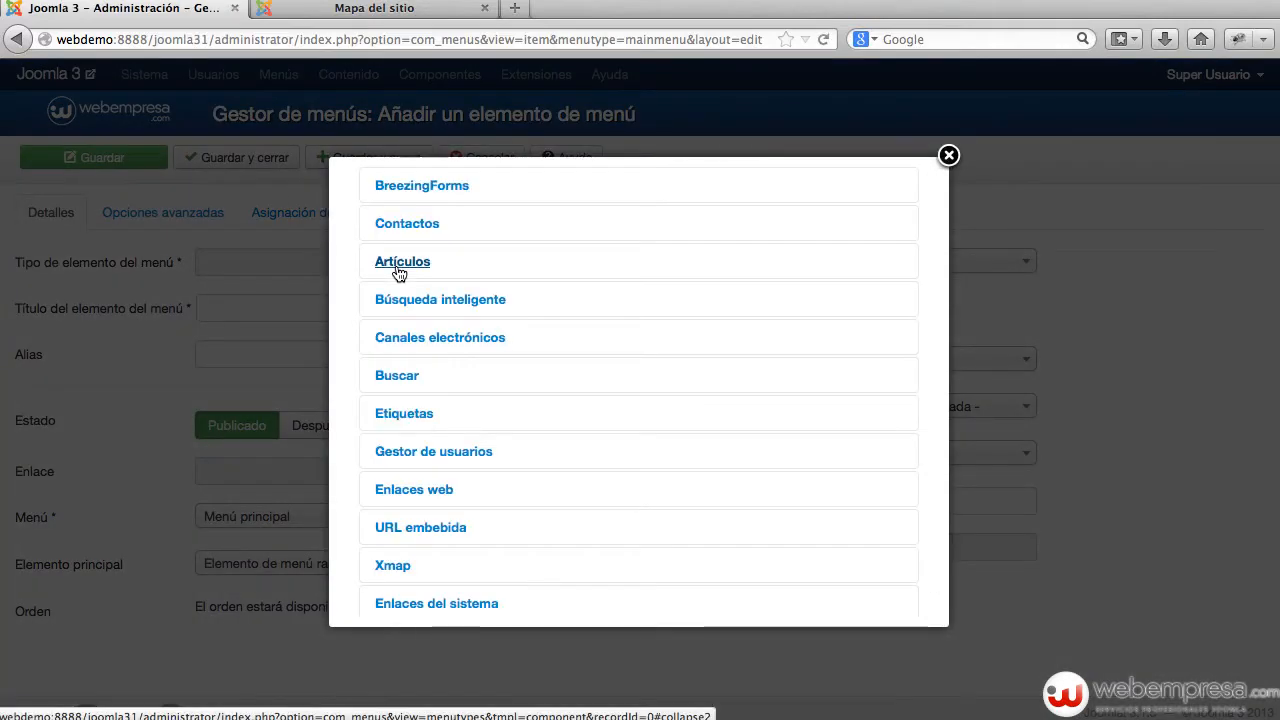
{"action": "scroll", "coordinate": [450, 316], "scroll_direction": "down", "scroll_amount": 1}
{"action": "scroll", "coordinate": [450, 318], "scroll_direction": "up", "scroll_amount": 1}
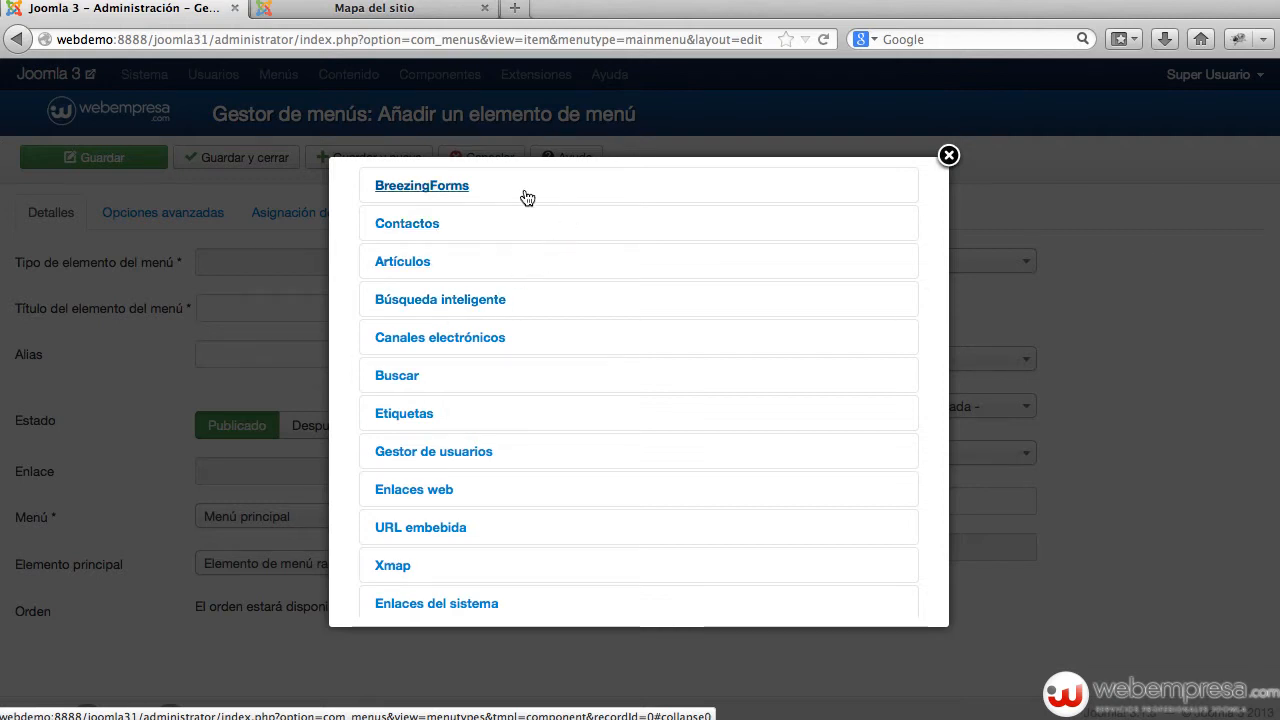
{"action": "left_click", "coordinate": [947, 156]}
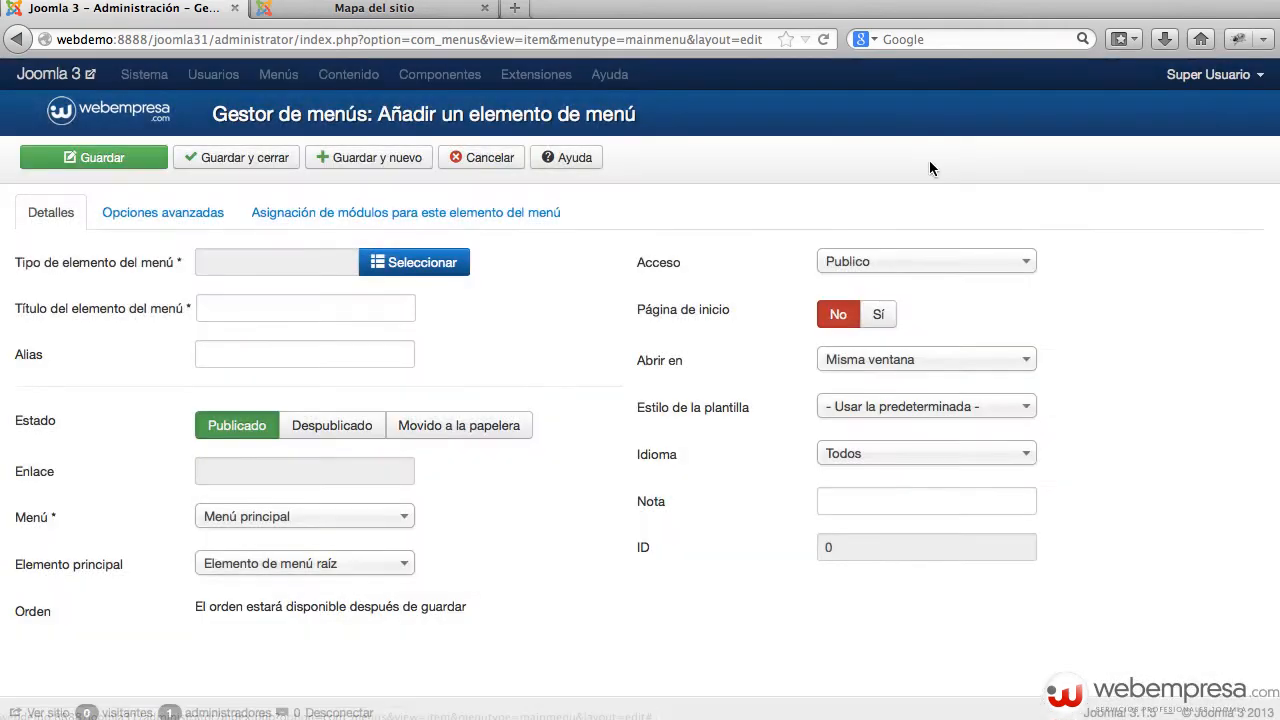
{"action": "left_click", "coordinate": [488, 165]}
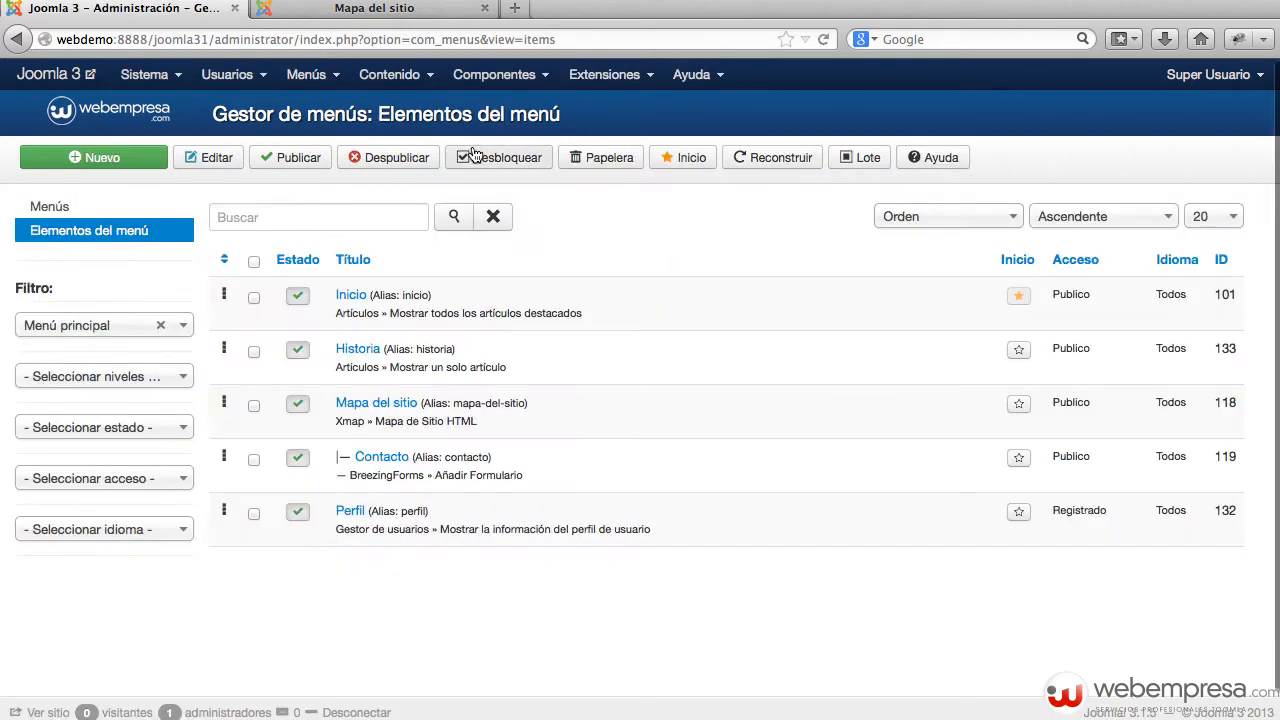
Step: Glance at the Componentes menu, then open the Inicio main-menu item for editing
{"action": "left_click", "coordinate": [498, 78]}
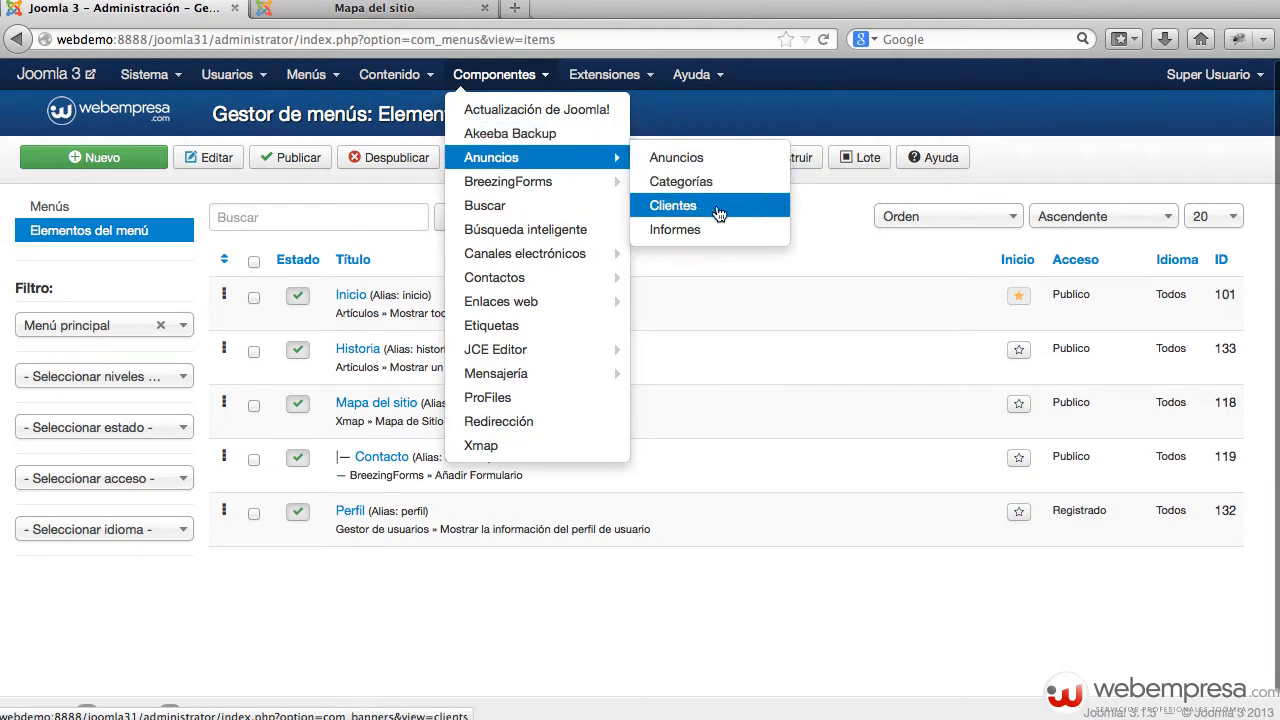
{"action": "left_click", "coordinate": [780, 248]}
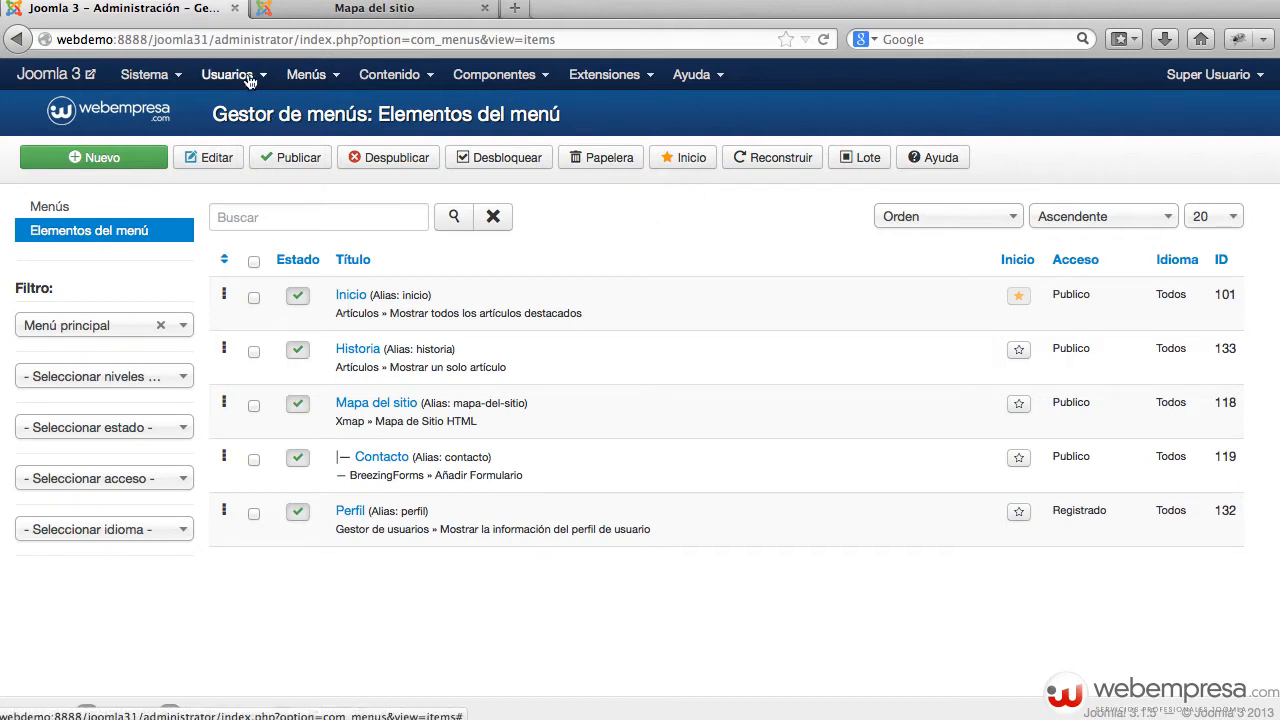
{"action": "left_click", "coordinate": [346, 296]}
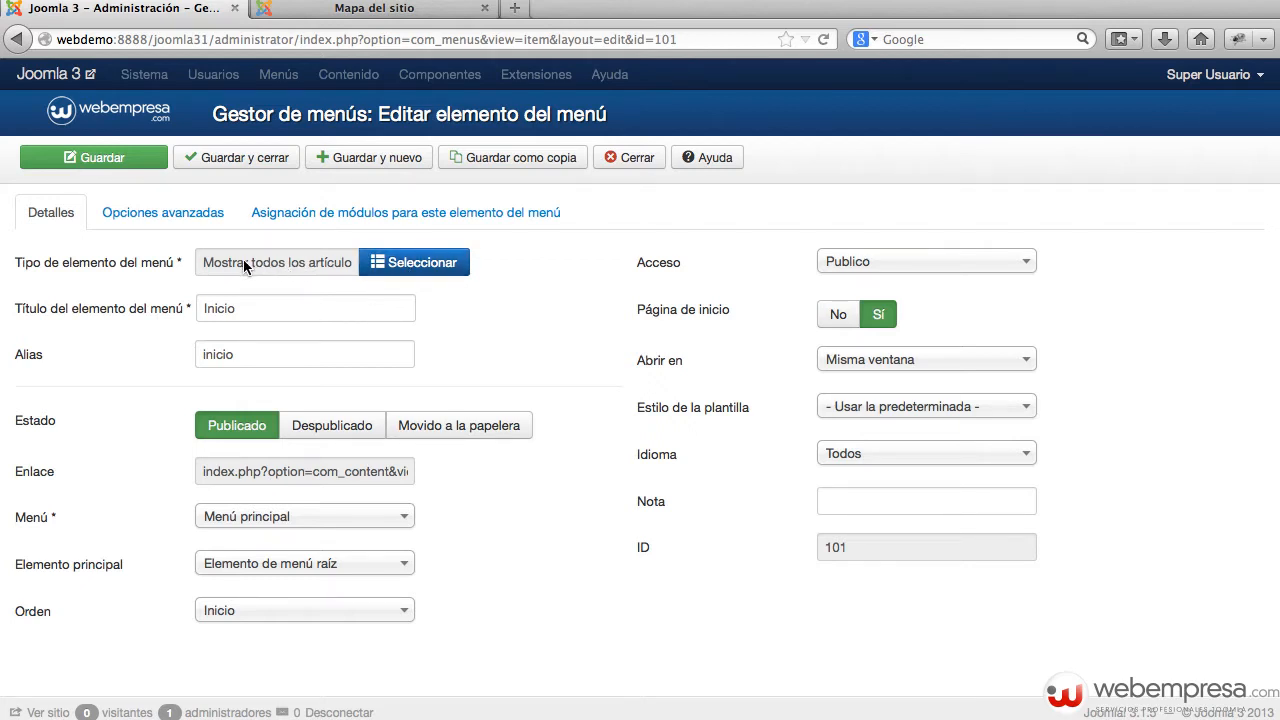
Step: Check the Inicio item's type under Artículos in the type list, leaving it unchanged
{"action": "left_click", "coordinate": [378, 261]}
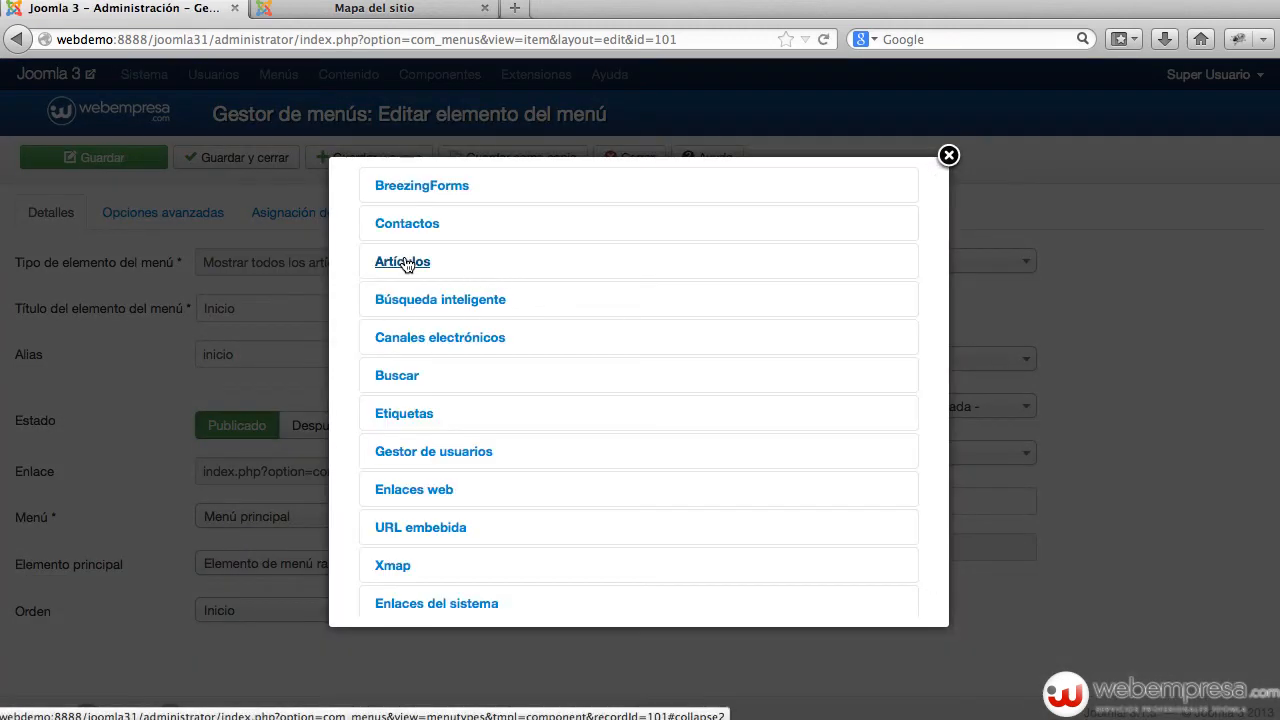
{"action": "left_click", "coordinate": [418, 262]}
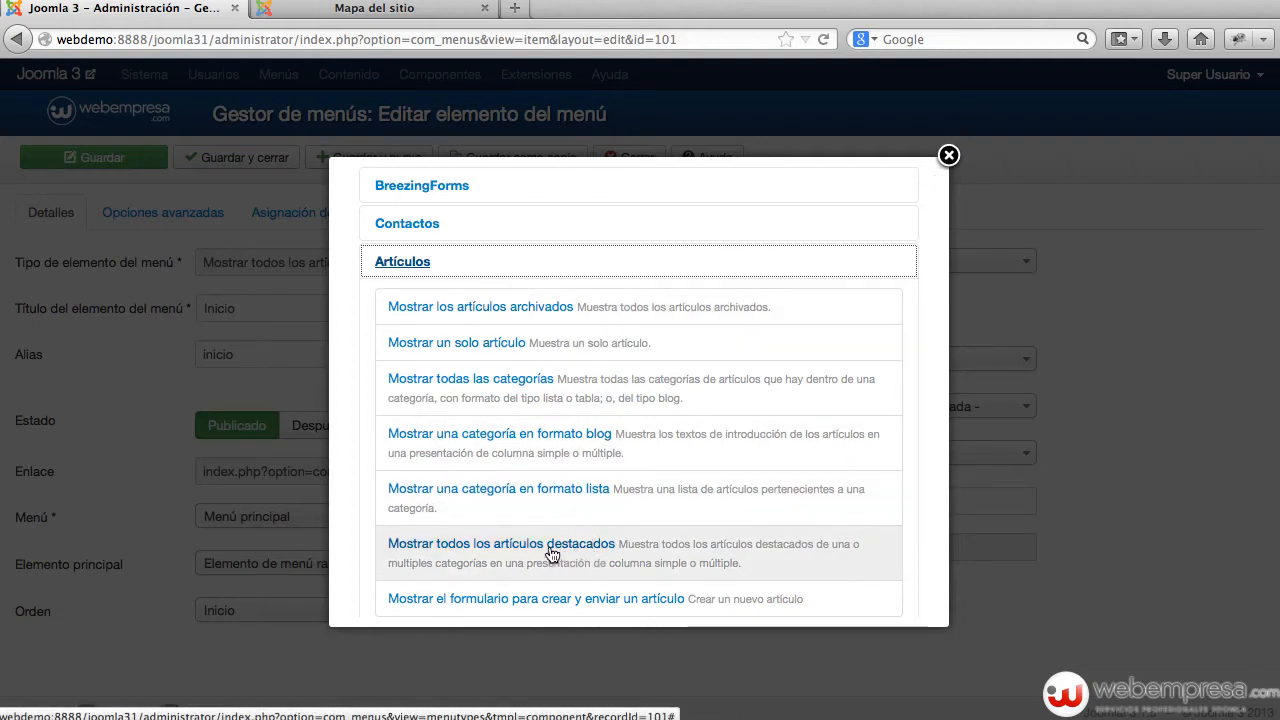
{"action": "left_click", "coordinate": [948, 155]}
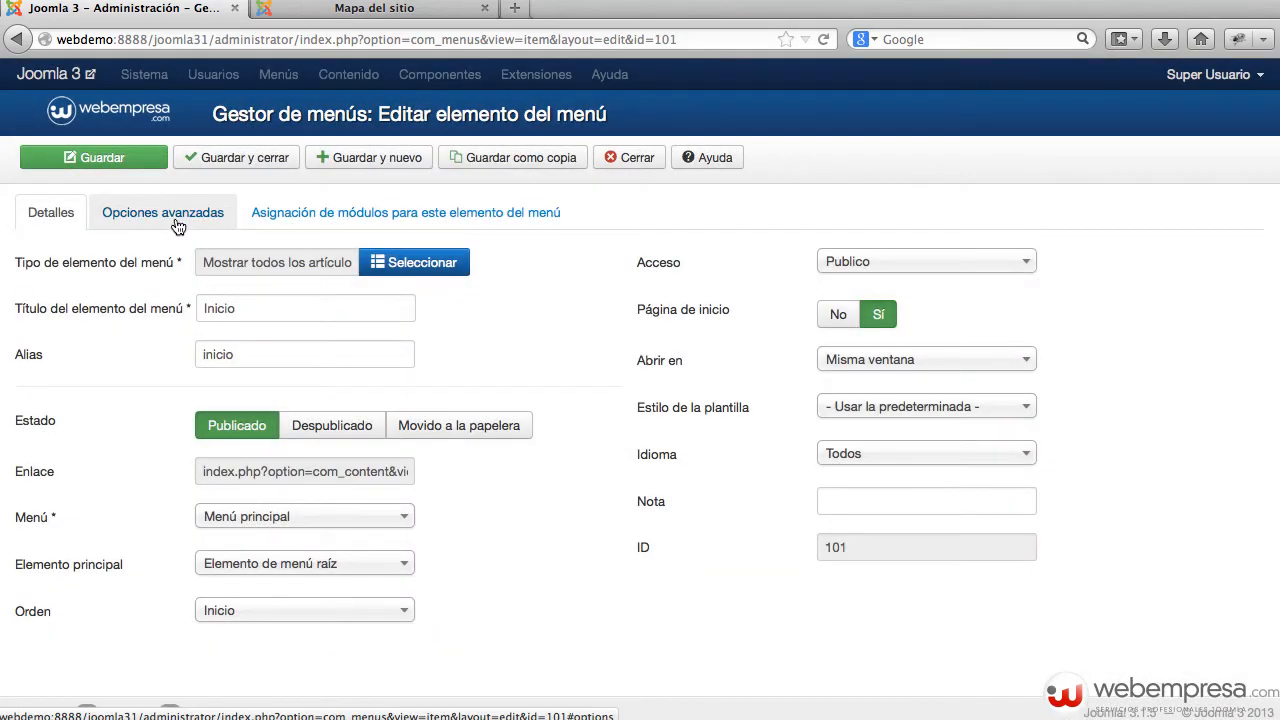
Step: Review the Opciones avanzadas presentation options, then close Inicio without saving
{"action": "left_click", "coordinate": [177, 225]}
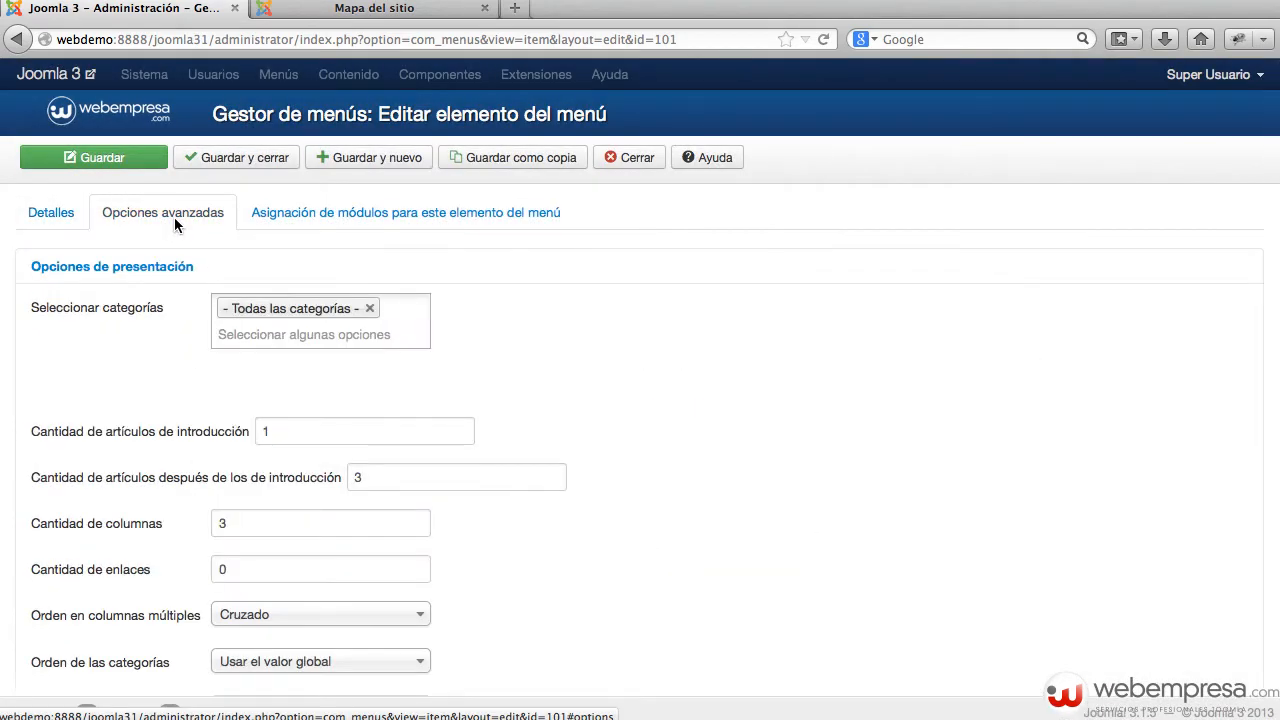
{"action": "left_click", "coordinate": [172, 267]}
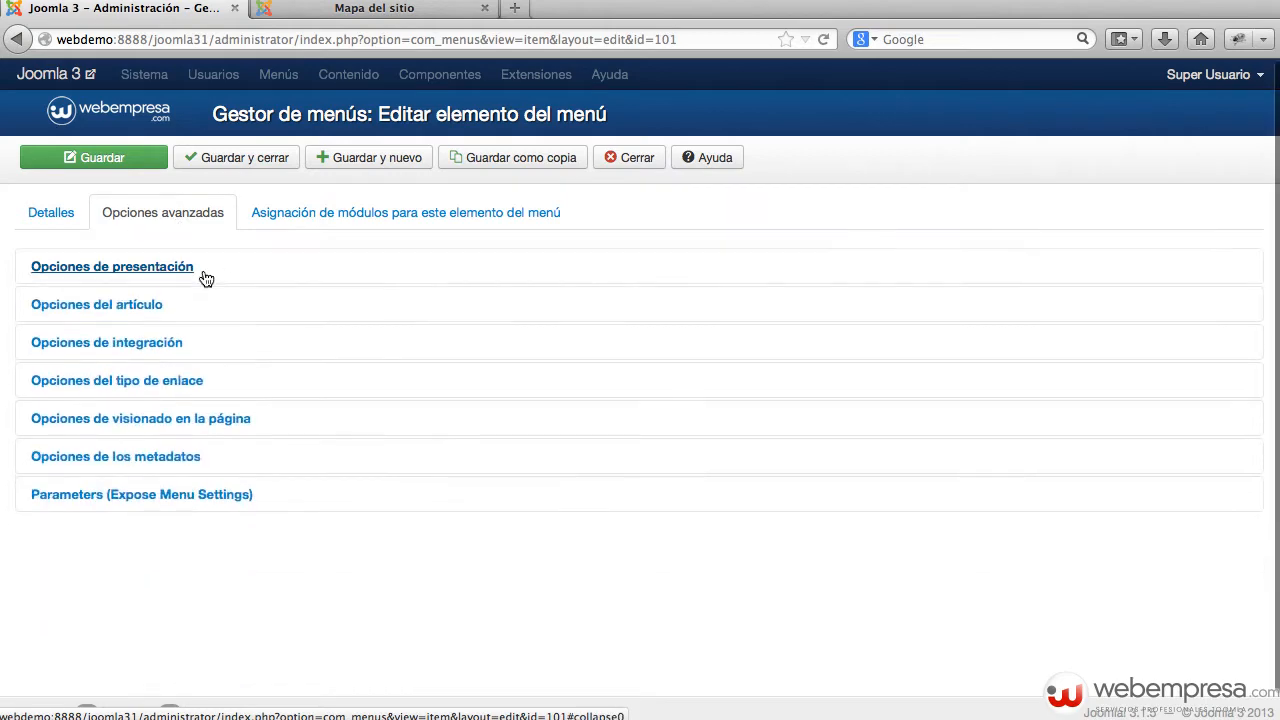
{"action": "left_click", "coordinate": [128, 282]}
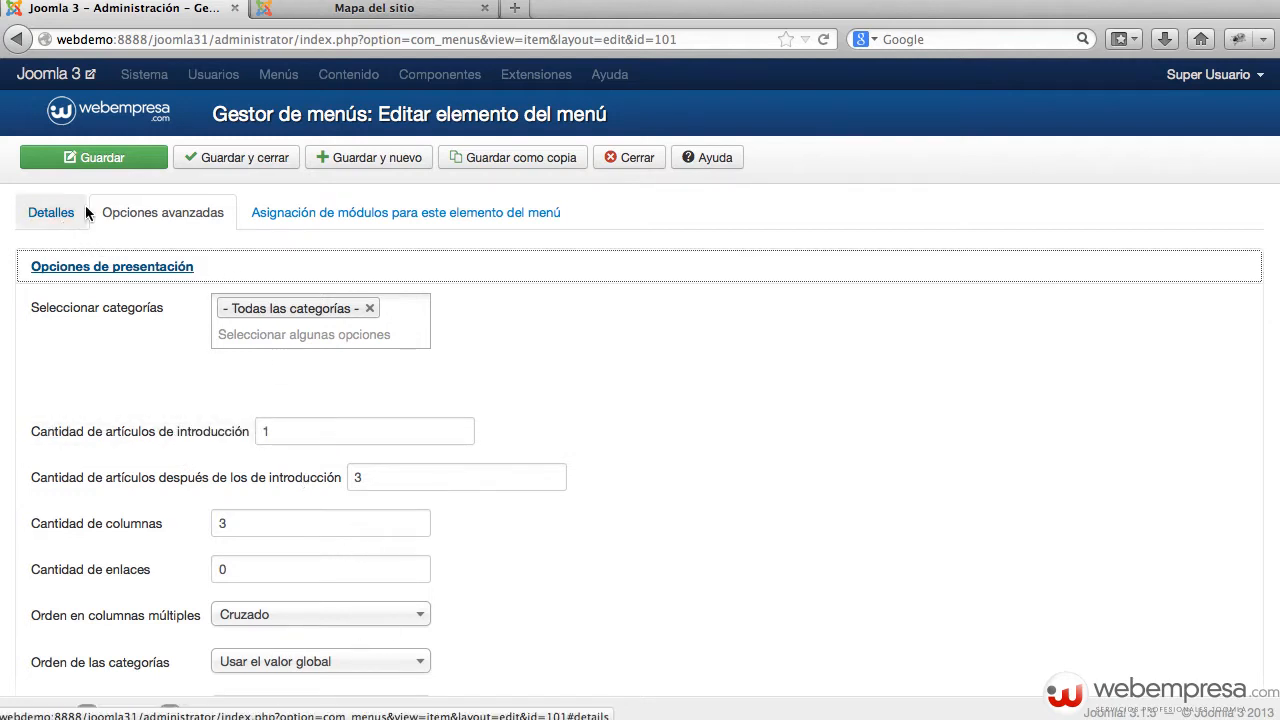
{"action": "left_click", "coordinate": [605, 163]}
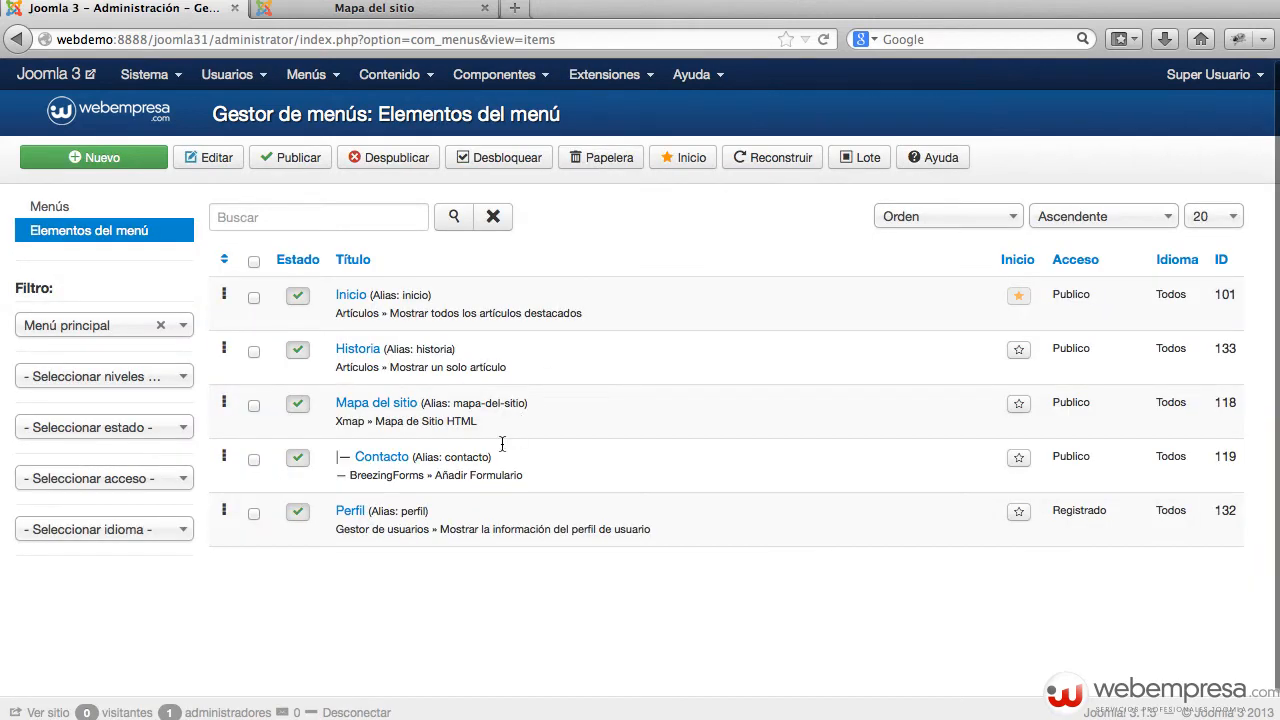
{"action": "left_click", "coordinate": [397, 464]}
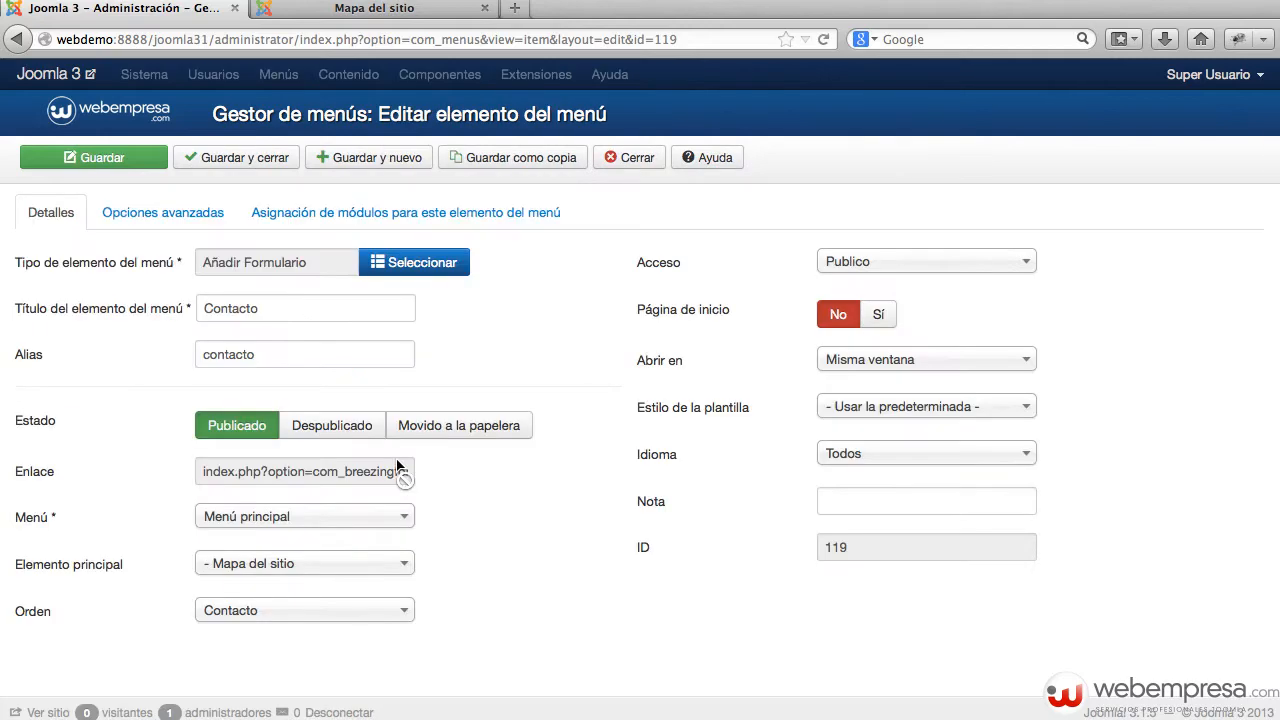
{"action": "left_click", "coordinate": [388, 263]}
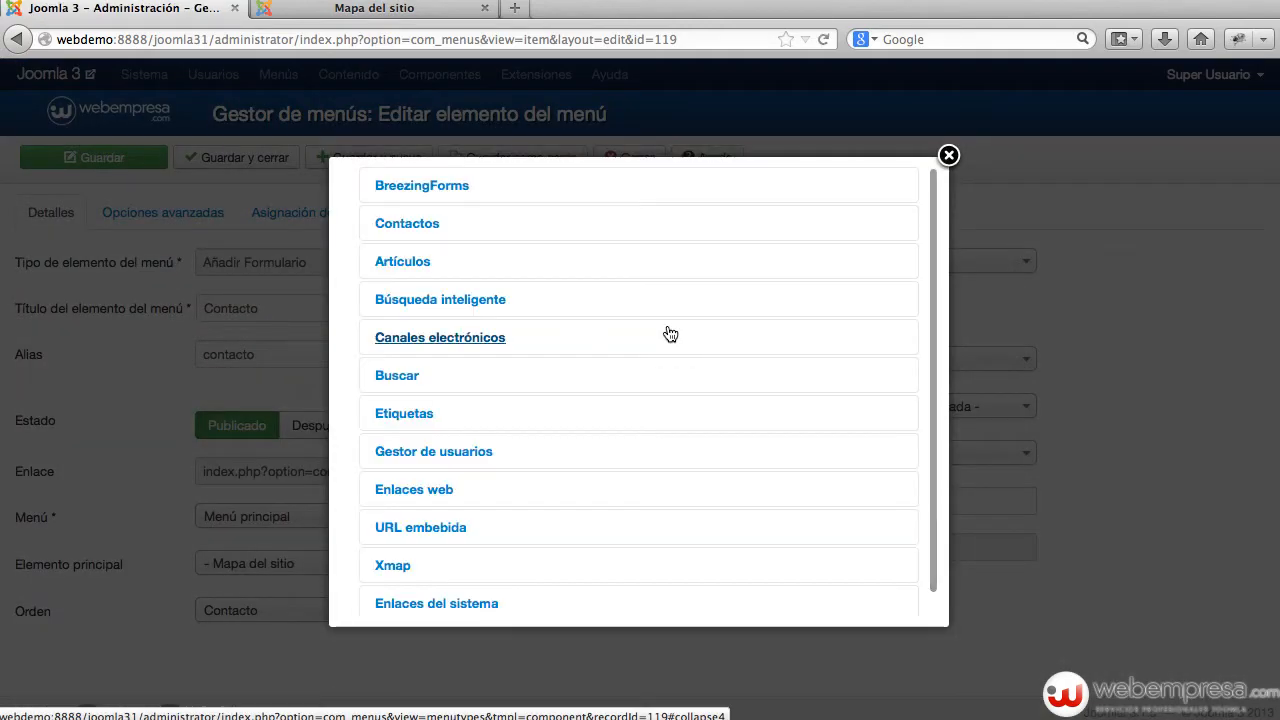
{"action": "scroll", "coordinate": [666, 334], "scroll_direction": "down", "scroll_amount": 1}
{"action": "scroll", "coordinate": [652, 355], "scroll_direction": "up", "scroll_amount": 1}
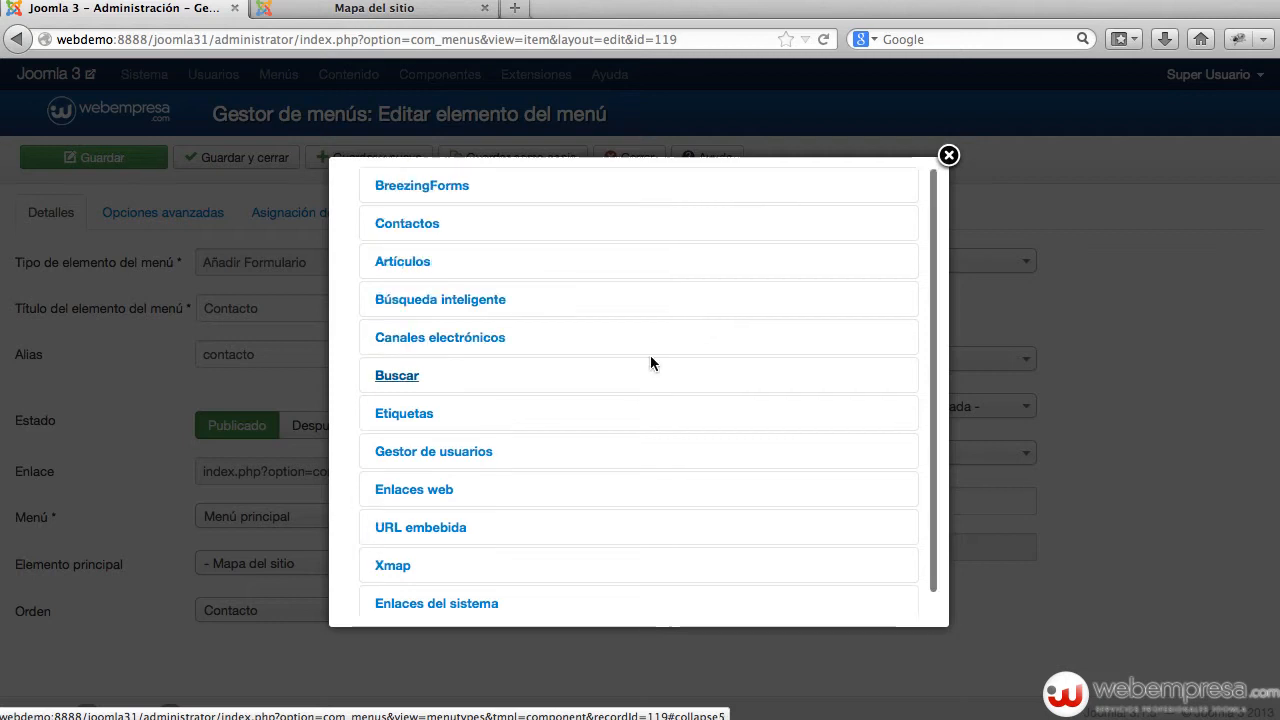
{"action": "left_click", "coordinate": [426, 196]}
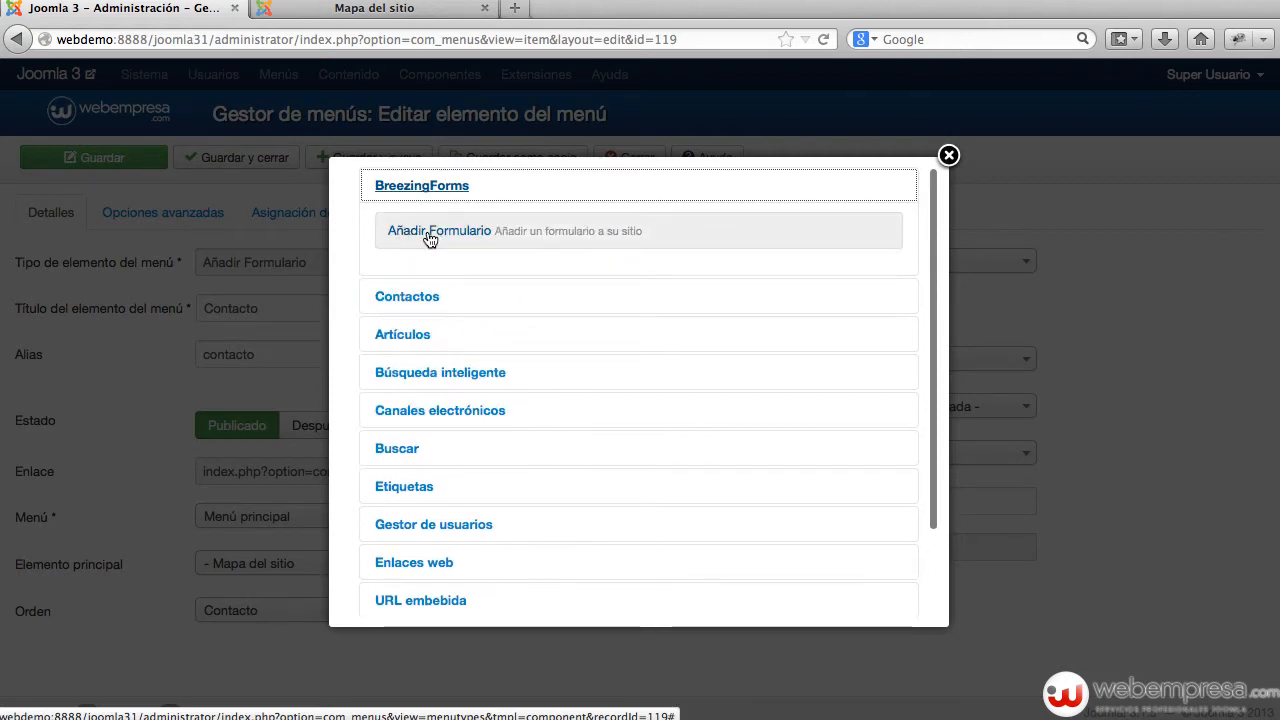
{"action": "left_click", "coordinate": [949, 156]}
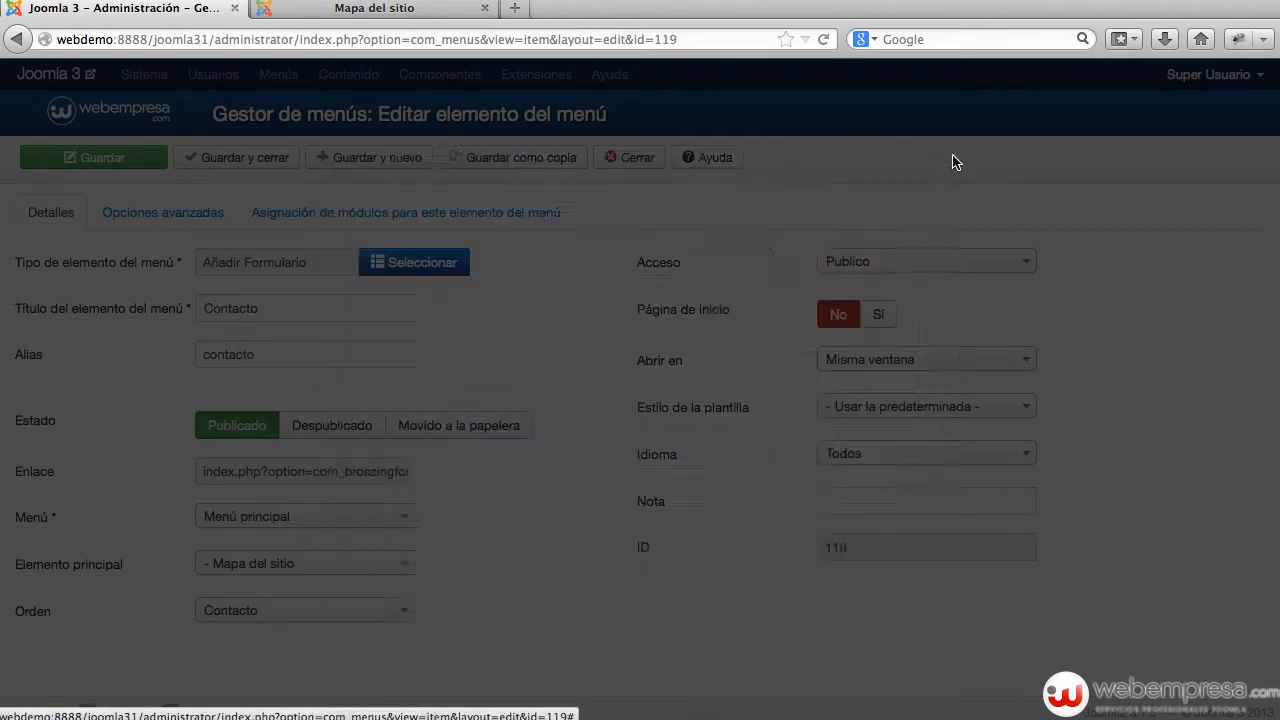
{"action": "left_click", "coordinate": [191, 213]}
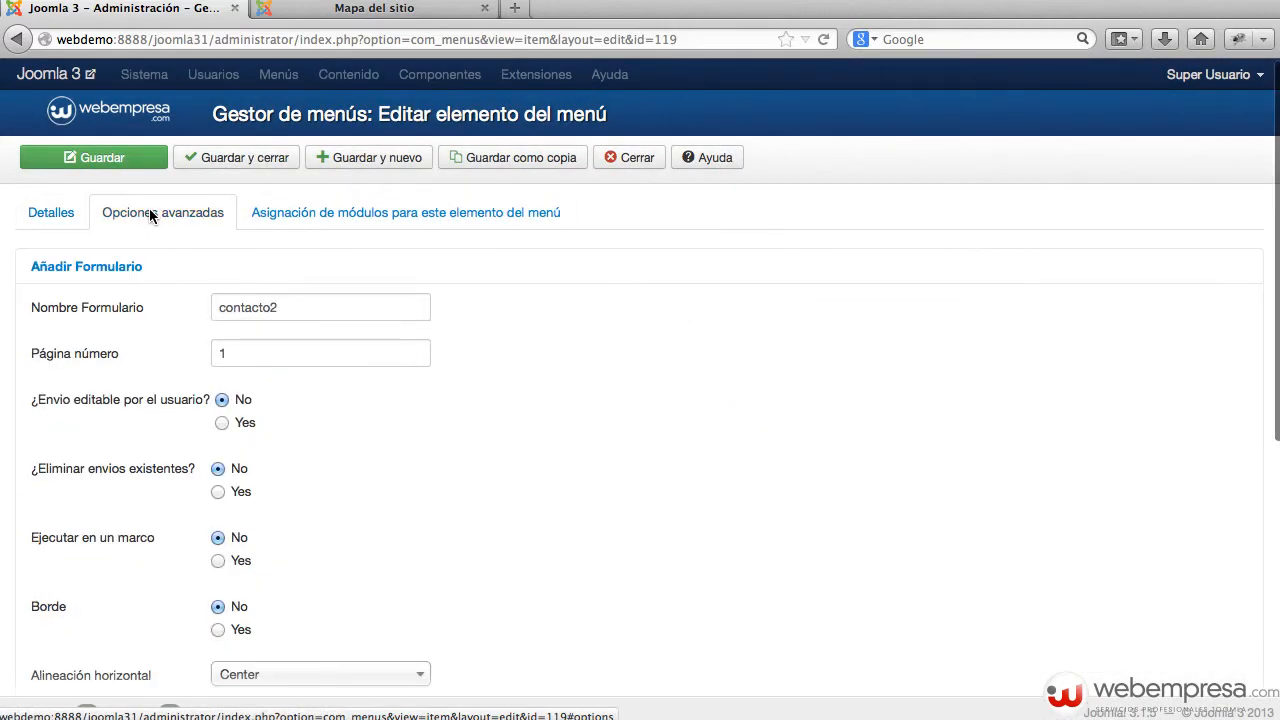
{"action": "left_click_drag", "start_coordinate": [165, 309], "coordinate": [100, 307]}
{"action": "left_click_drag", "start_coordinate": [330, 307], "coordinate": [193, 310]}
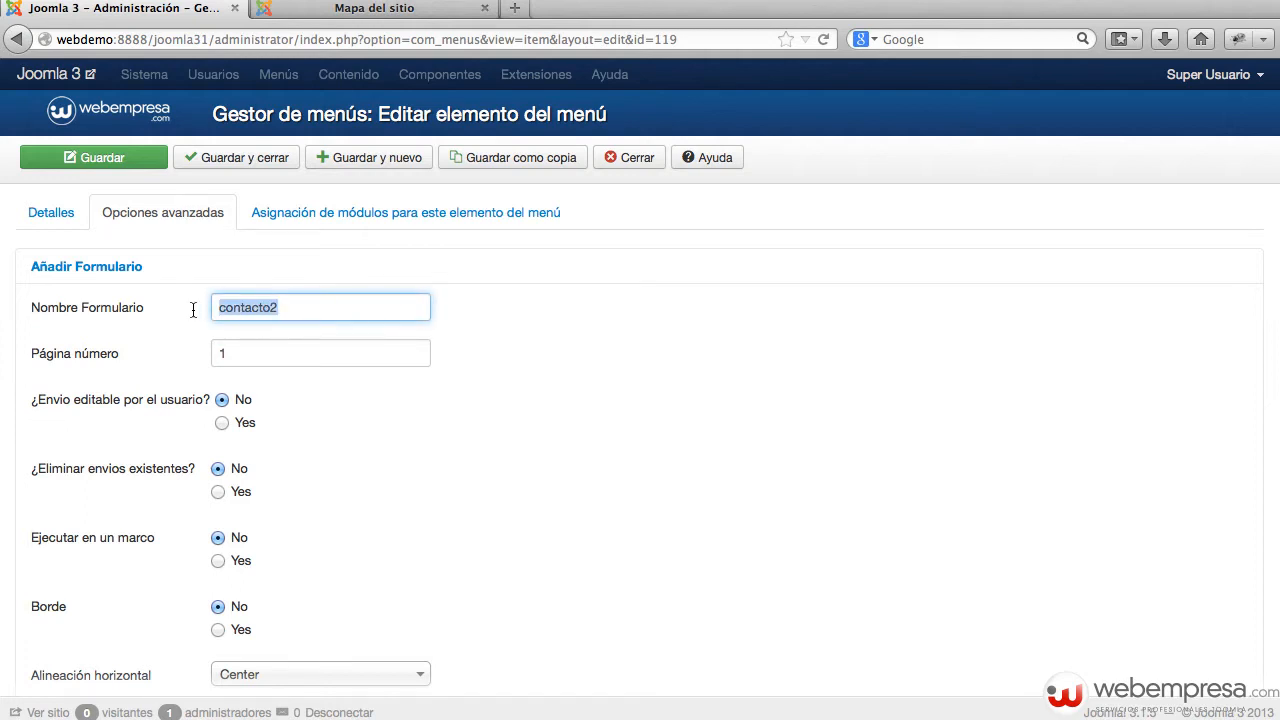
{"action": "left_click", "coordinate": [313, 363]}
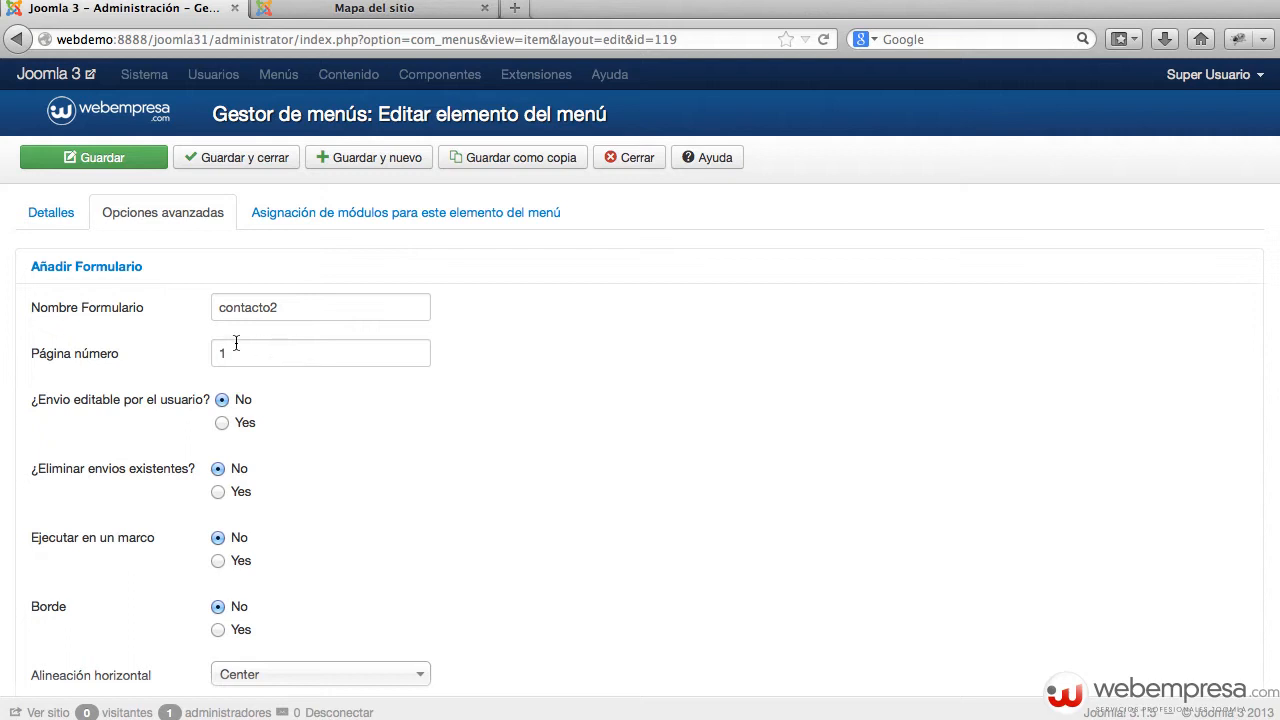
{"action": "scroll", "coordinate": [257, 428], "scroll_direction": "up", "scroll_amount": 5}
{"action": "left_click", "coordinate": [48, 219]}
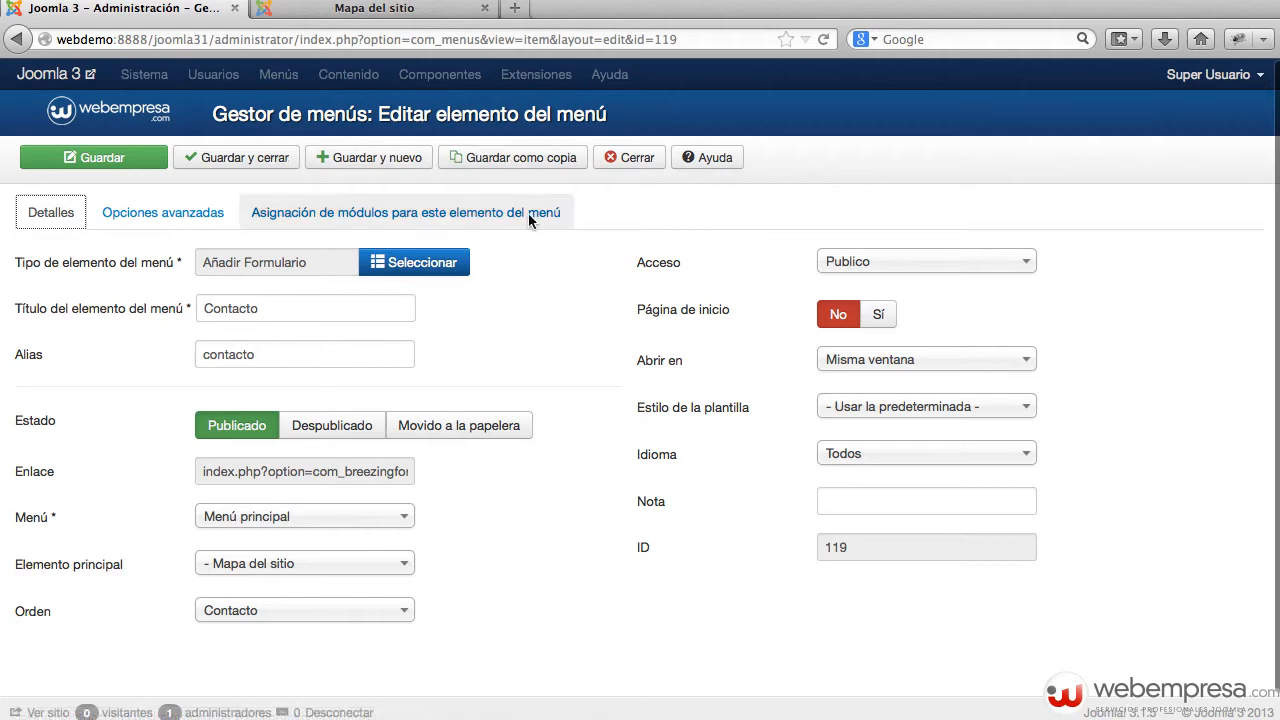
{"action": "left_click", "coordinate": [420, 264]}
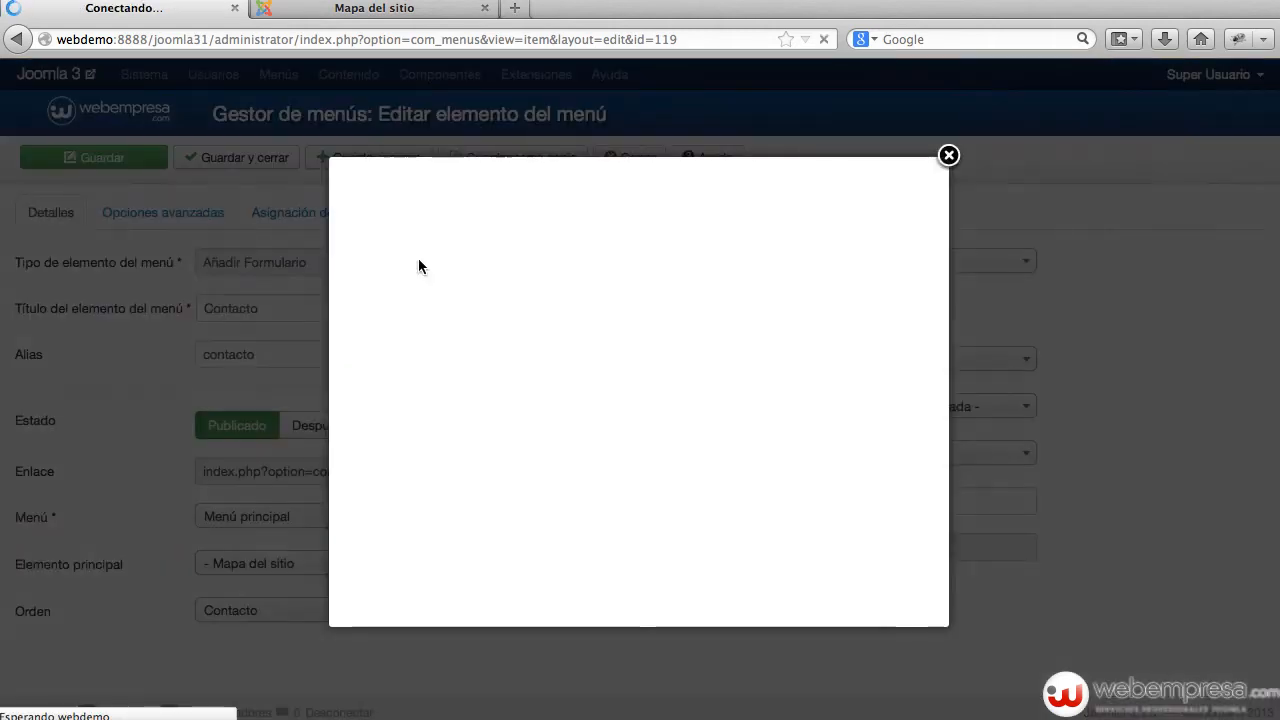
{"action": "left_click", "coordinate": [949, 156]}
{"action": "left_click", "coordinate": [646, 158]}
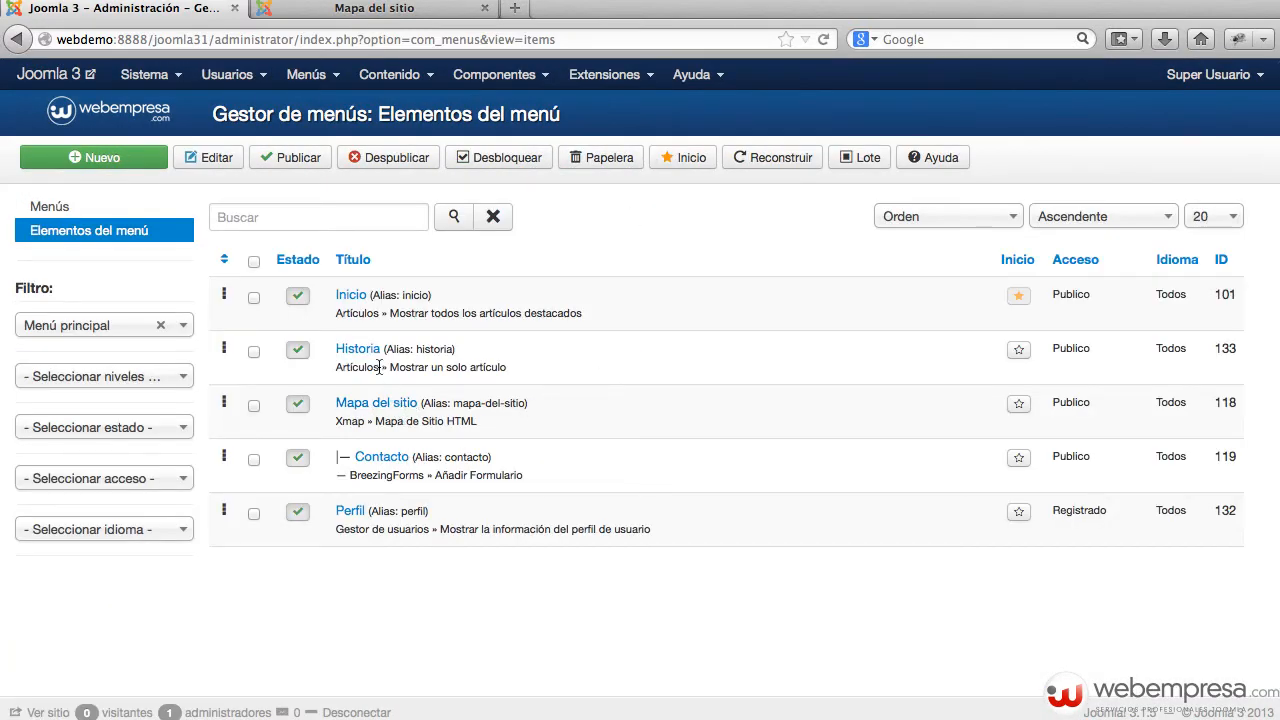
Step: Open Mapa del sitio, set its type to Xmap's Mapa de Sitio HTML, and check its advanced options
{"action": "left_click", "coordinate": [401, 408]}
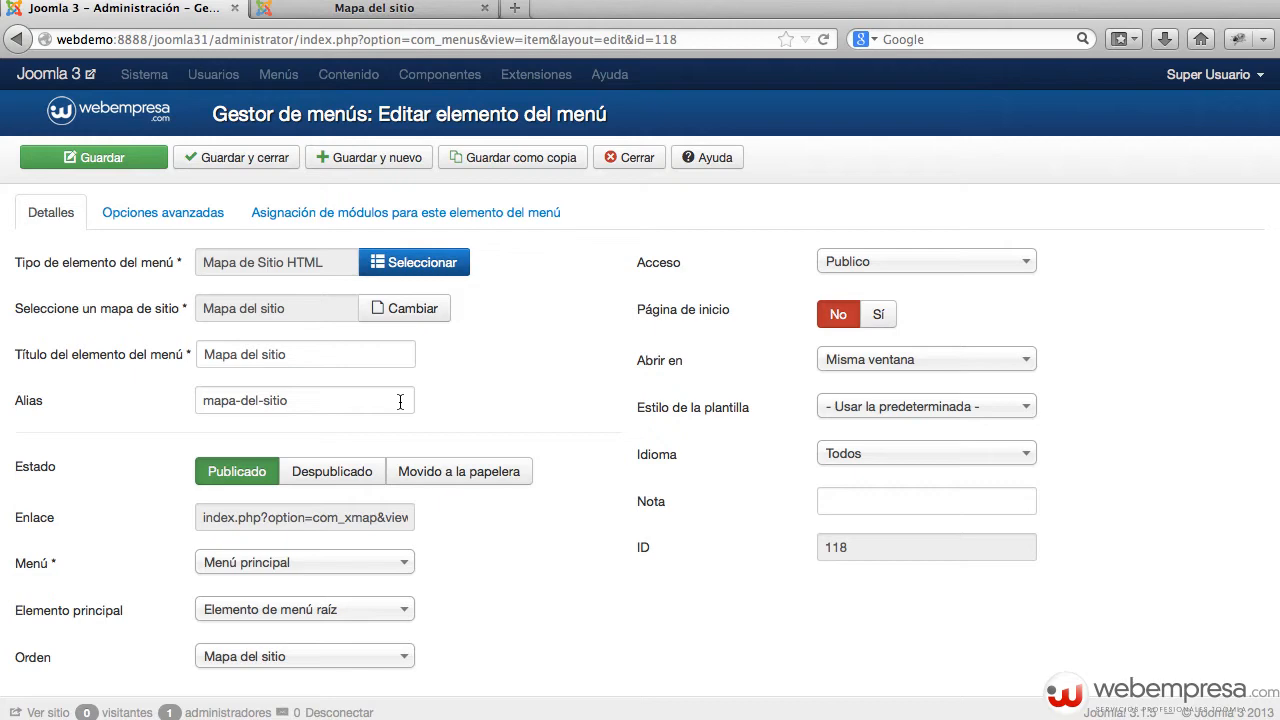
{"action": "left_click", "coordinate": [420, 262]}
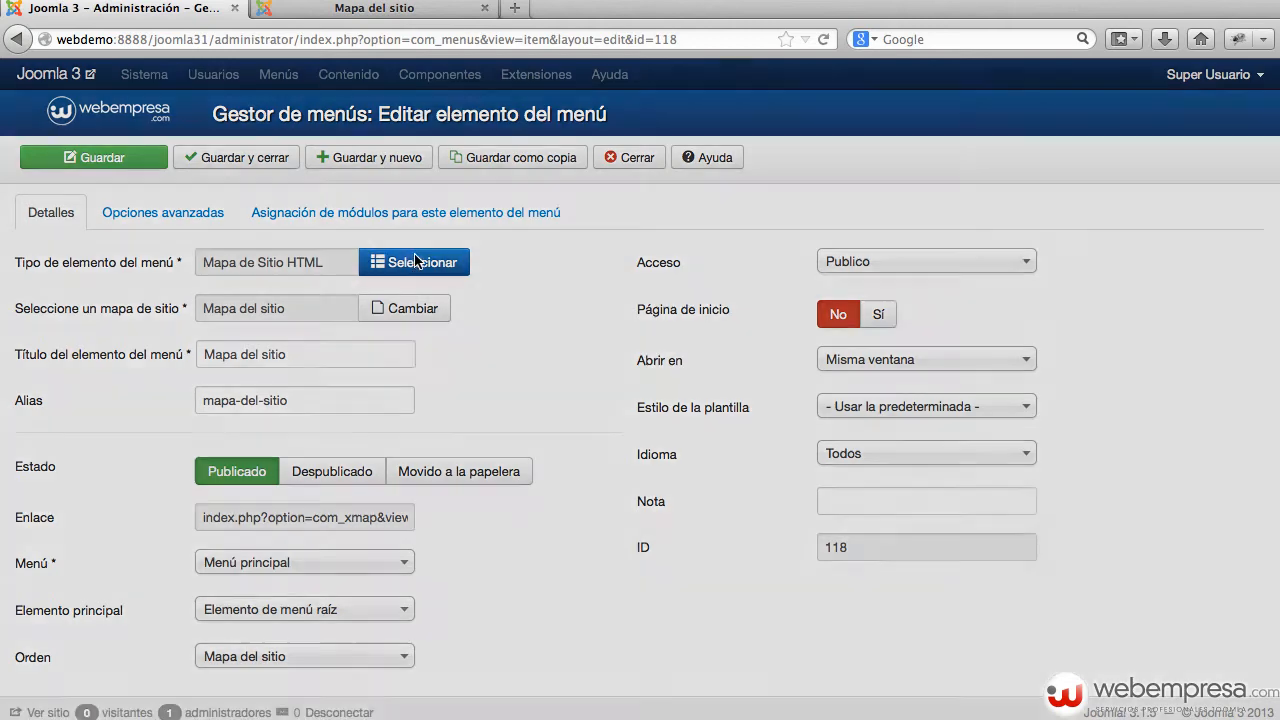
{"action": "scroll", "coordinate": [590, 400], "scroll_direction": "down", "scroll_amount": 2}
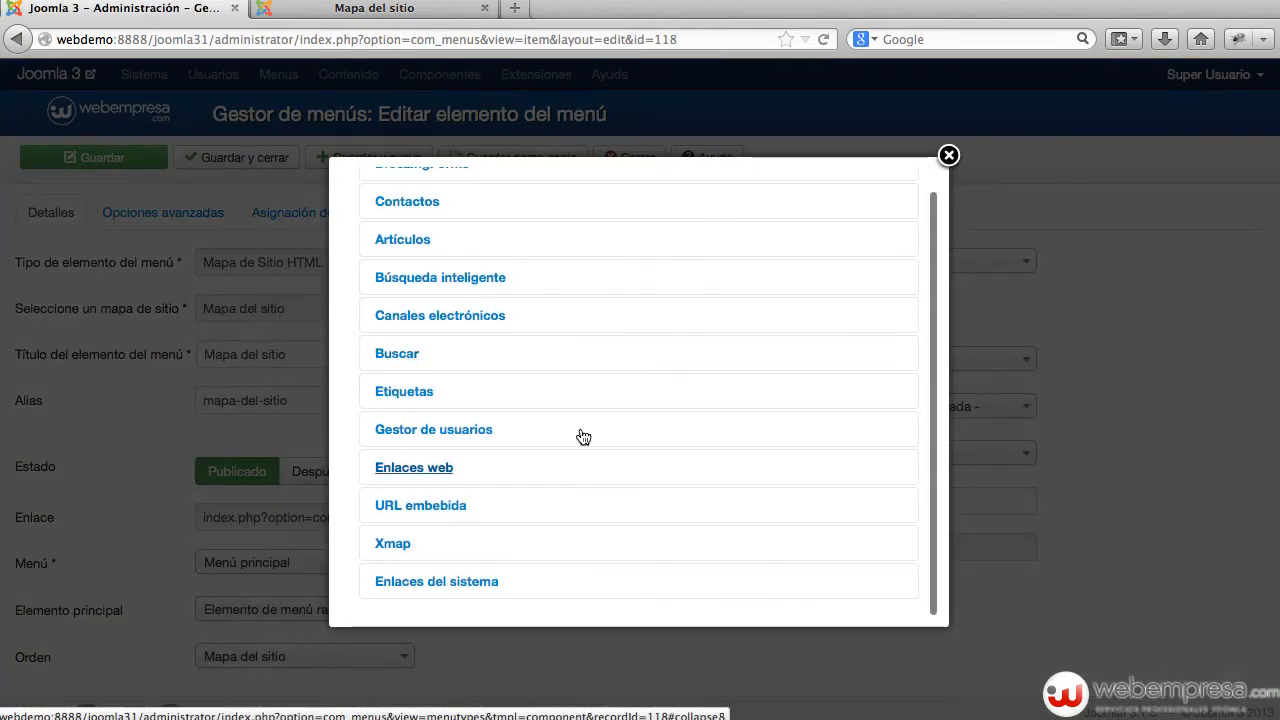
{"action": "left_click", "coordinate": [430, 555]}
{"action": "scroll", "coordinate": [517, 525], "scroll_direction": "down", "scroll_amount": 2}
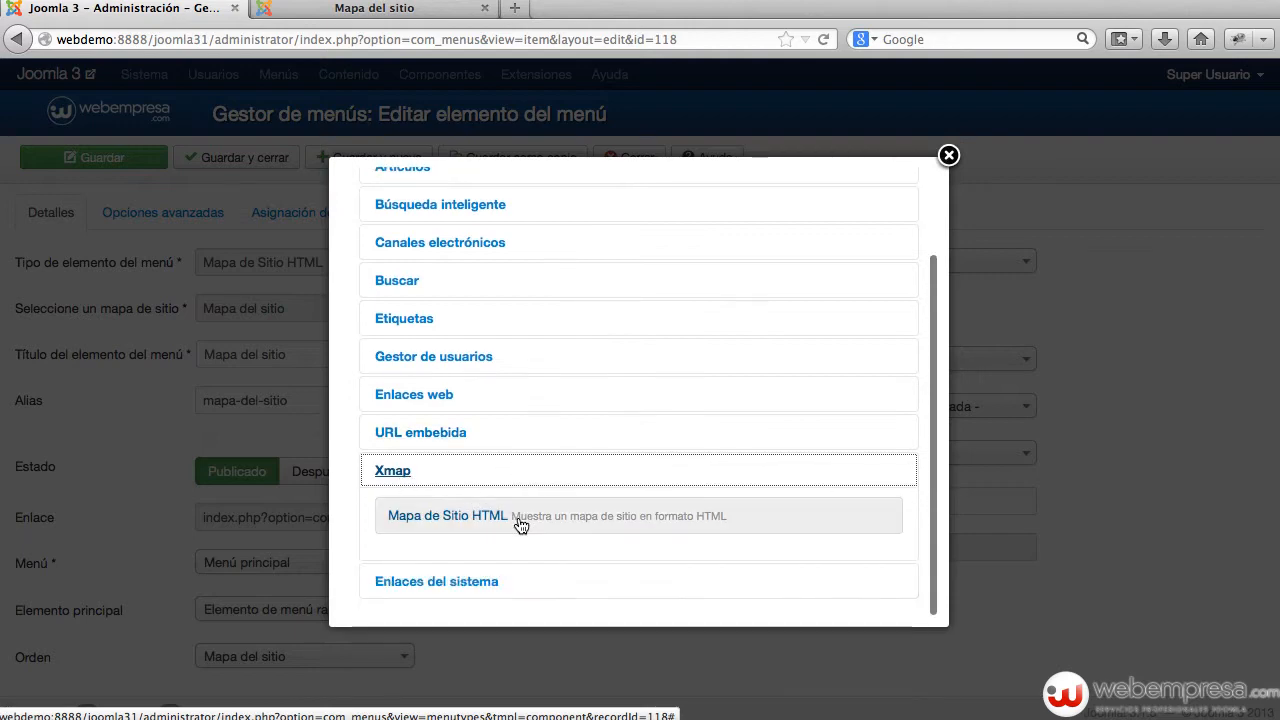
{"action": "left_click", "coordinate": [469, 518]}
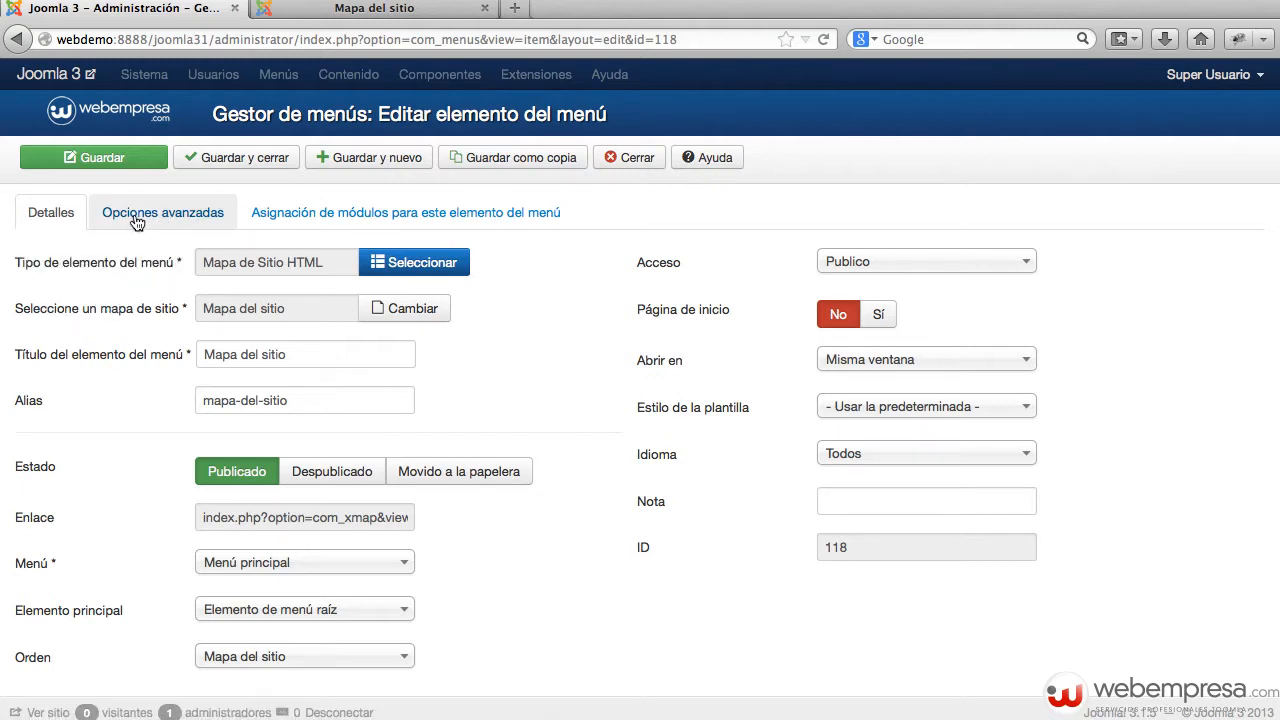
{"action": "left_click", "coordinate": [155, 216]}
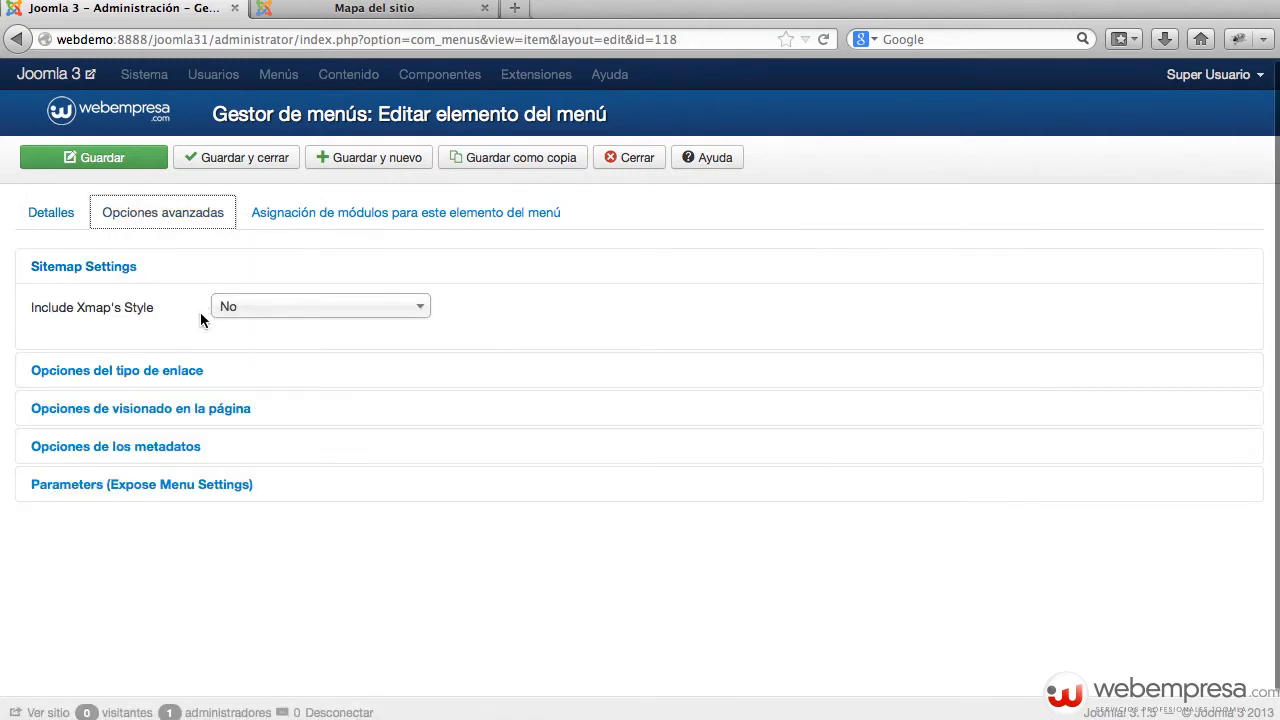
{"action": "left_click", "coordinate": [75, 214]}
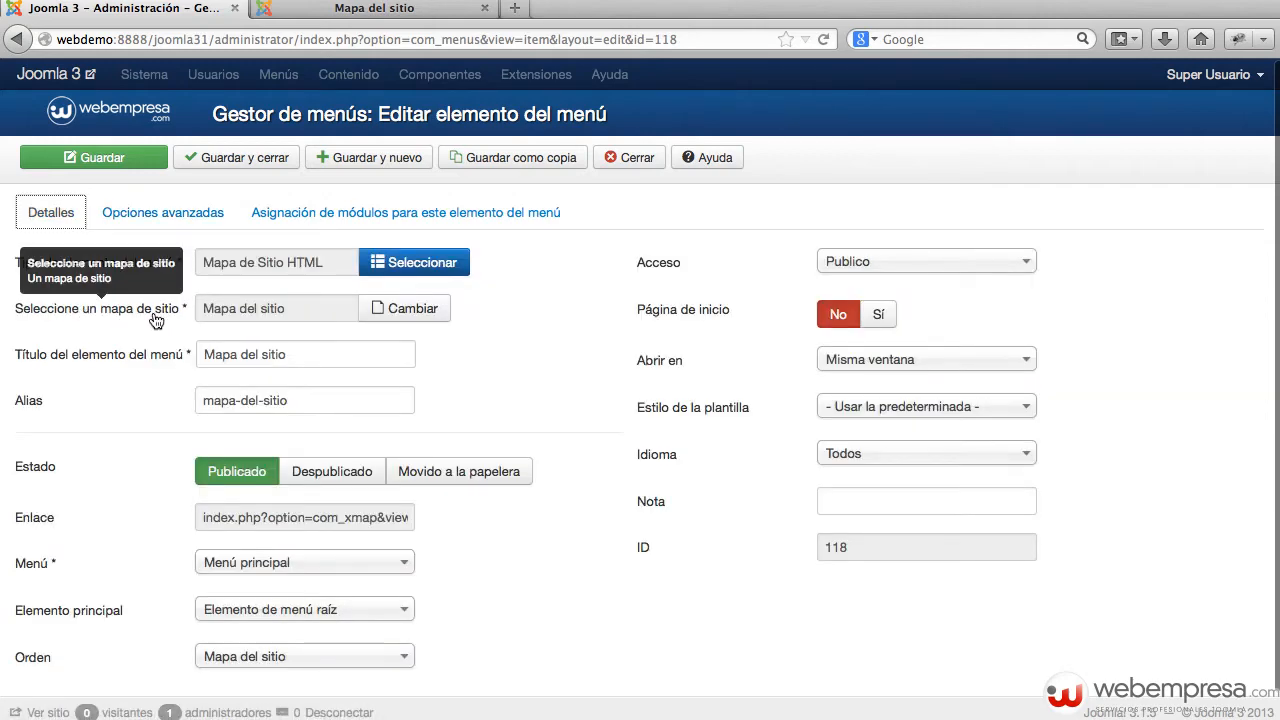
Step: Confirm 'Mapa del sitio' is the only available sitemap, then close the item without saving
{"action": "left_click", "coordinate": [414, 308]}
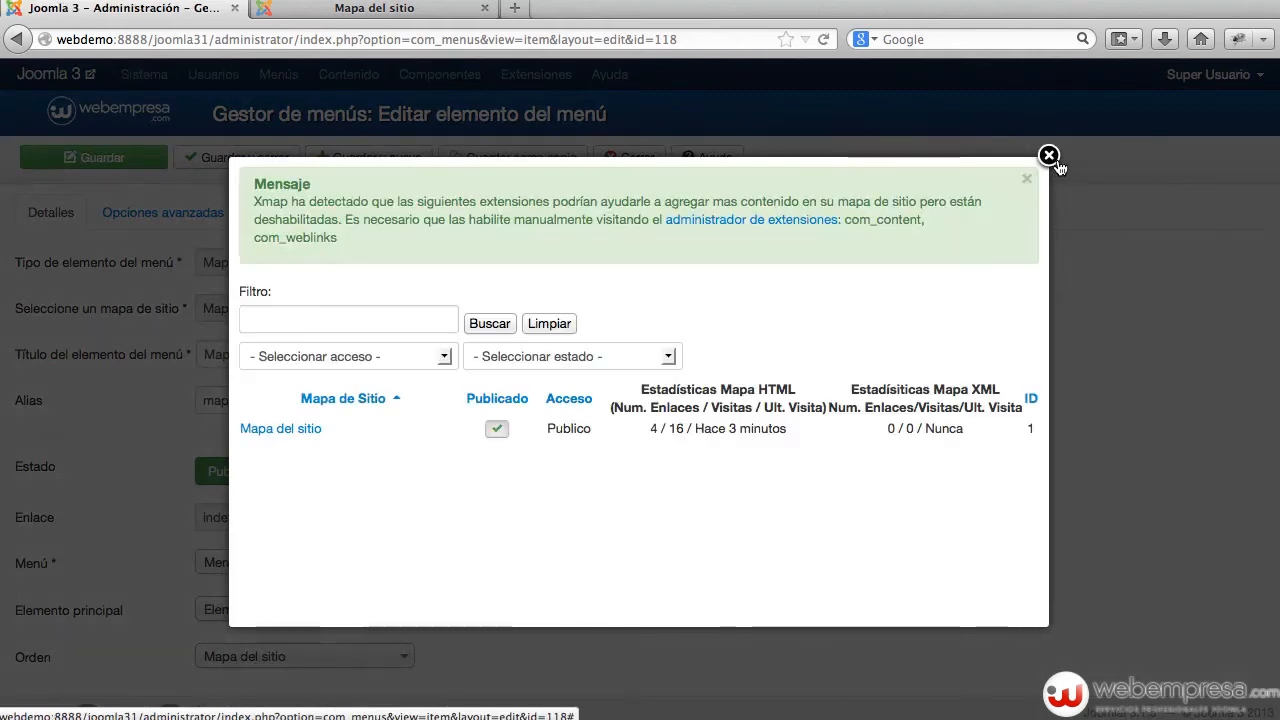
{"action": "left_click", "coordinate": [1048, 156]}
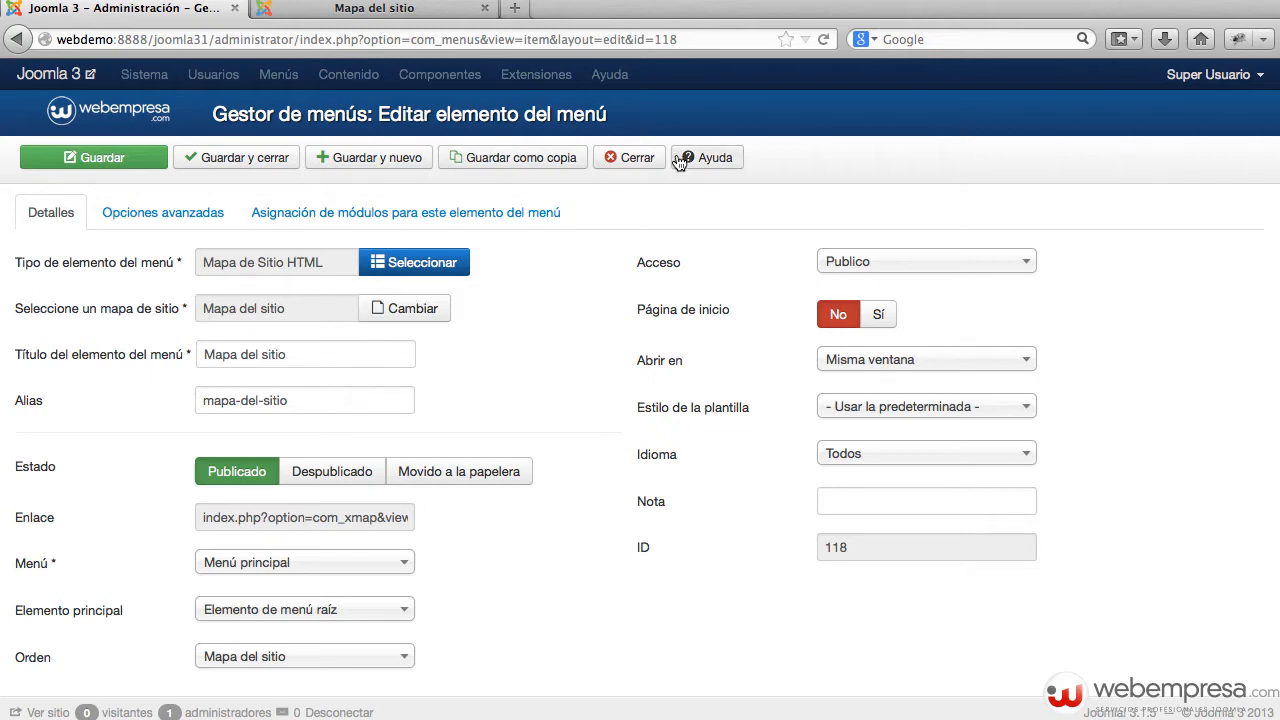
{"action": "left_click", "coordinate": [648, 162]}
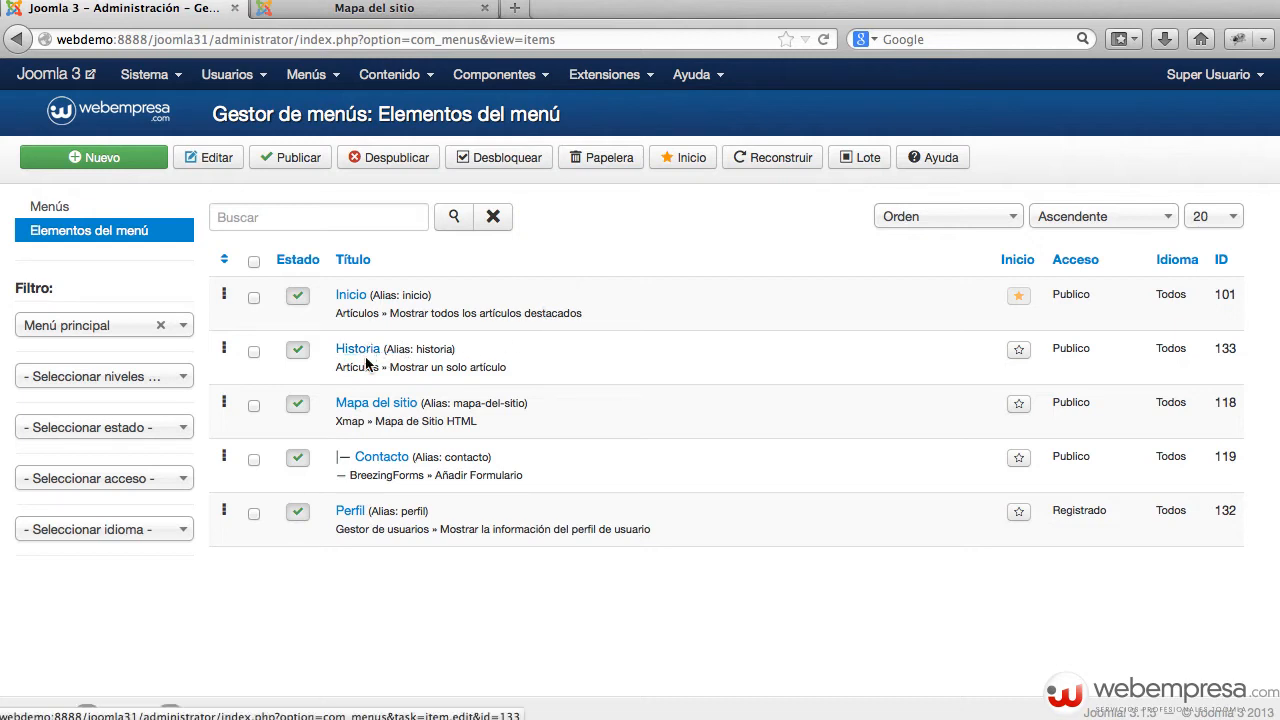
Step: Open the Perfil menu item and browse the Gestor de usuarios item types without changing its type
{"action": "left_click", "coordinate": [351, 514]}
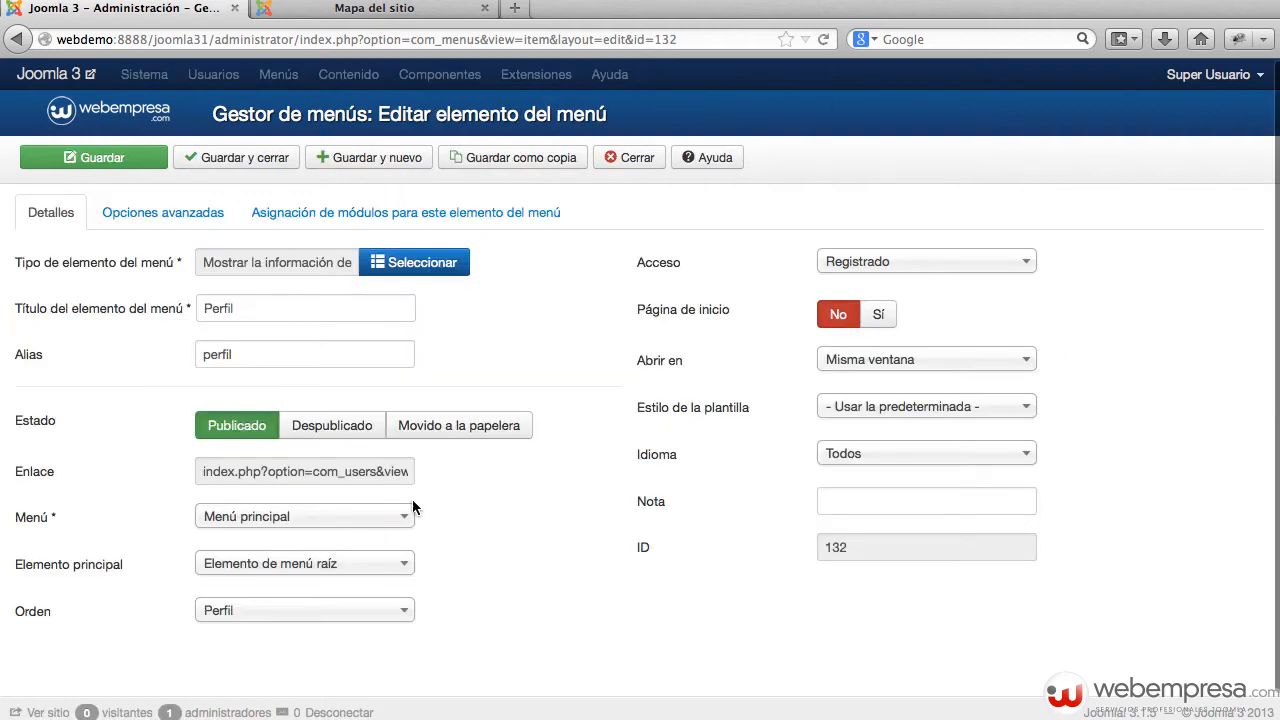
{"action": "left_click", "coordinate": [426, 260]}
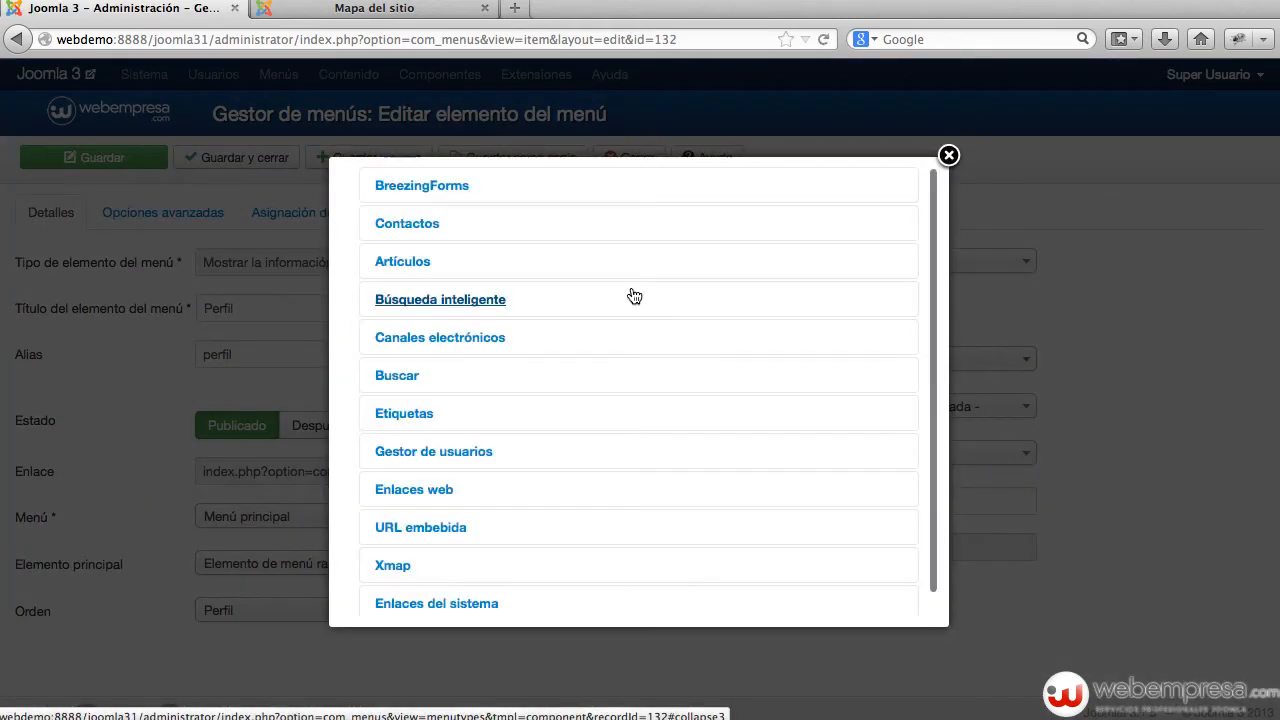
{"action": "scroll", "coordinate": [614, 298], "scroll_direction": "down", "scroll_amount": 1}
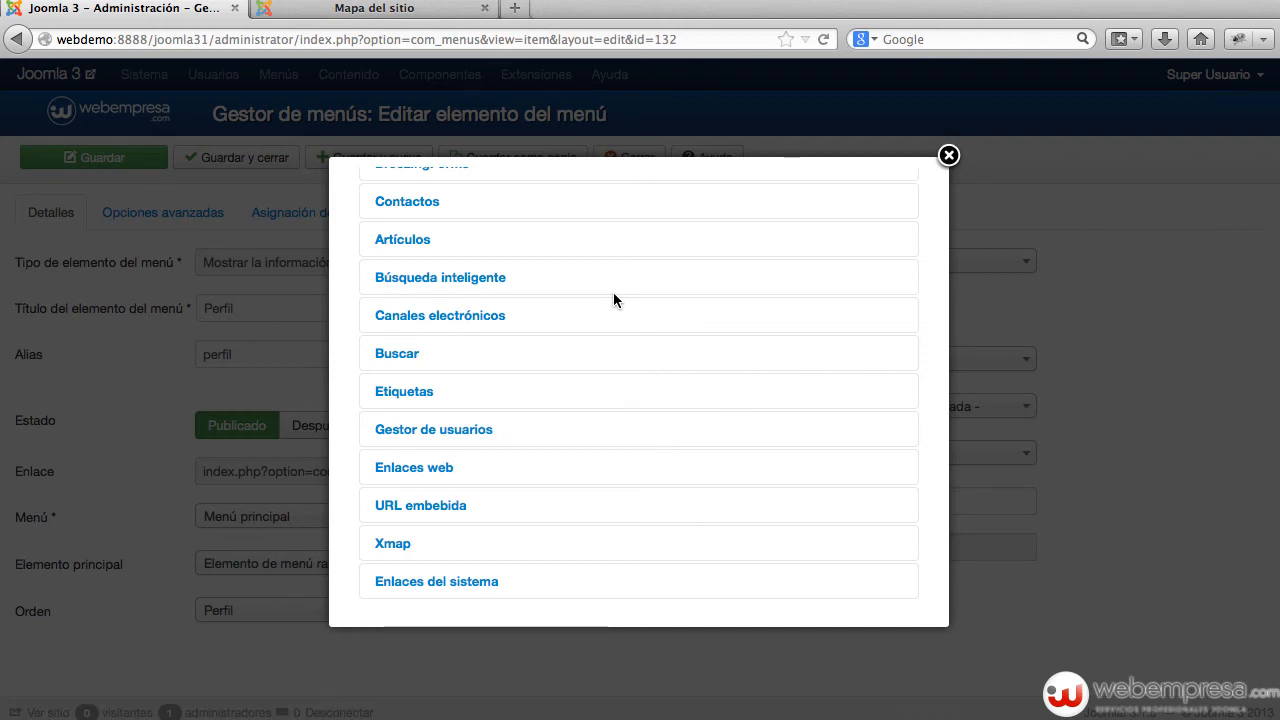
{"action": "left_click", "coordinate": [446, 429]}
{"action": "scroll", "coordinate": [609, 397], "scroll_direction": "down", "scroll_amount": 3}
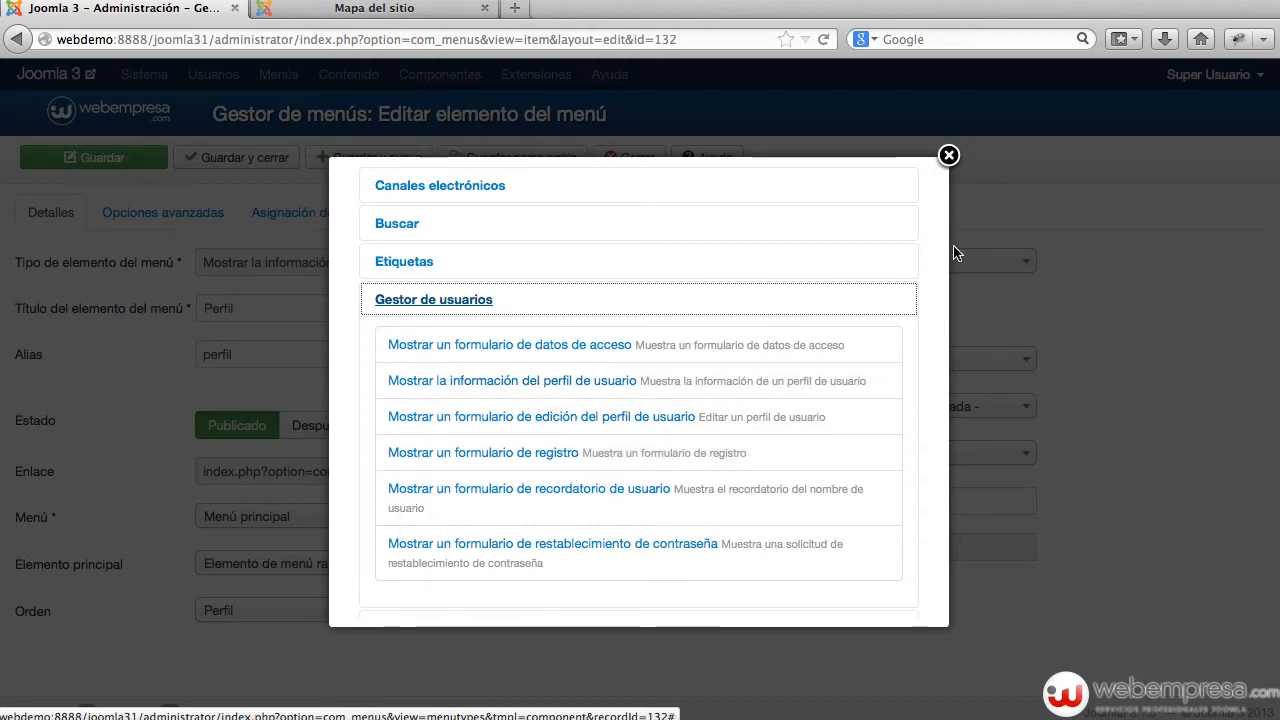
{"action": "left_click", "coordinate": [948, 155]}
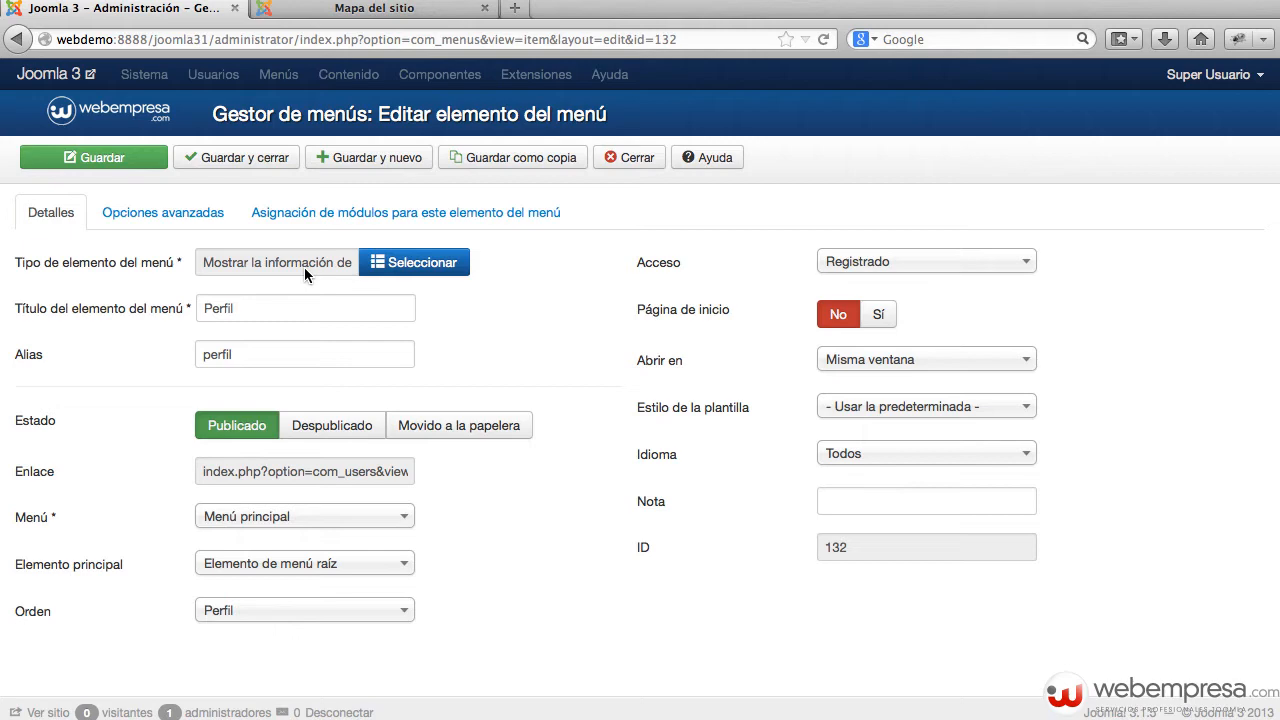
Step: Look over Perfil's Opciones avanzadas and Detalles, then bring up the front-end Mapa del sitio page
{"action": "left_click", "coordinate": [217, 220]}
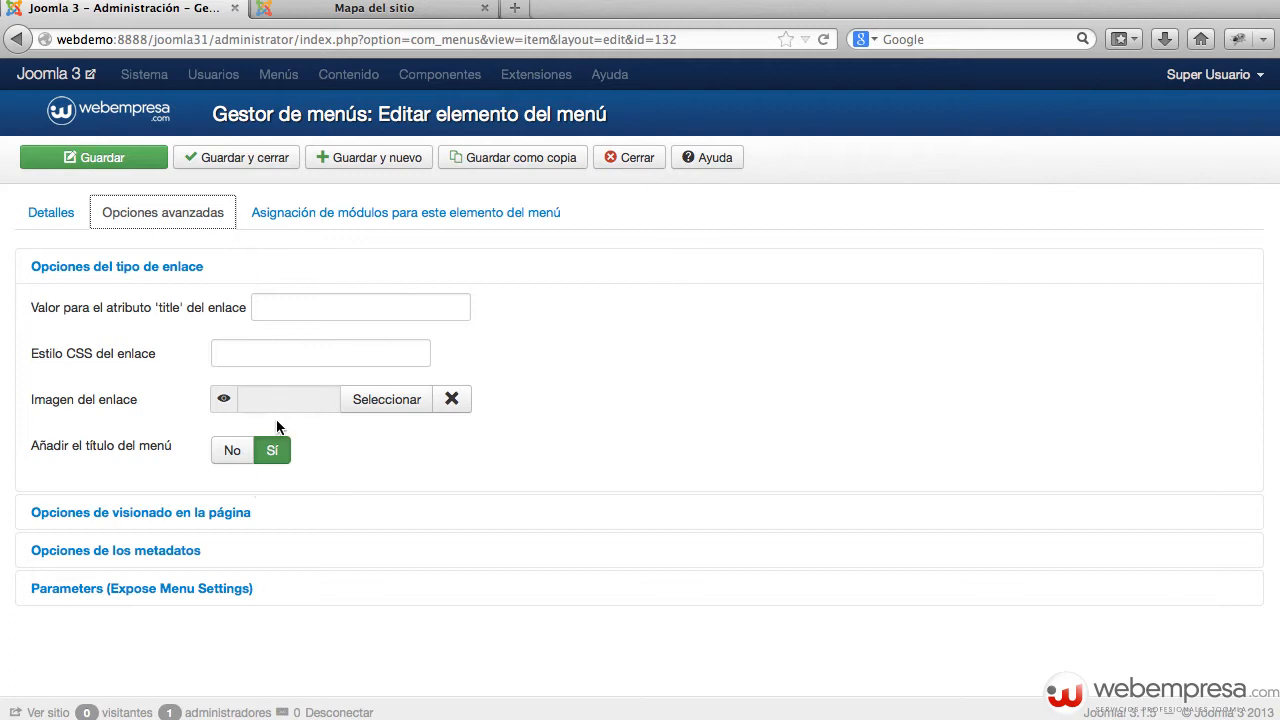
{"action": "left_click", "coordinate": [73, 222]}
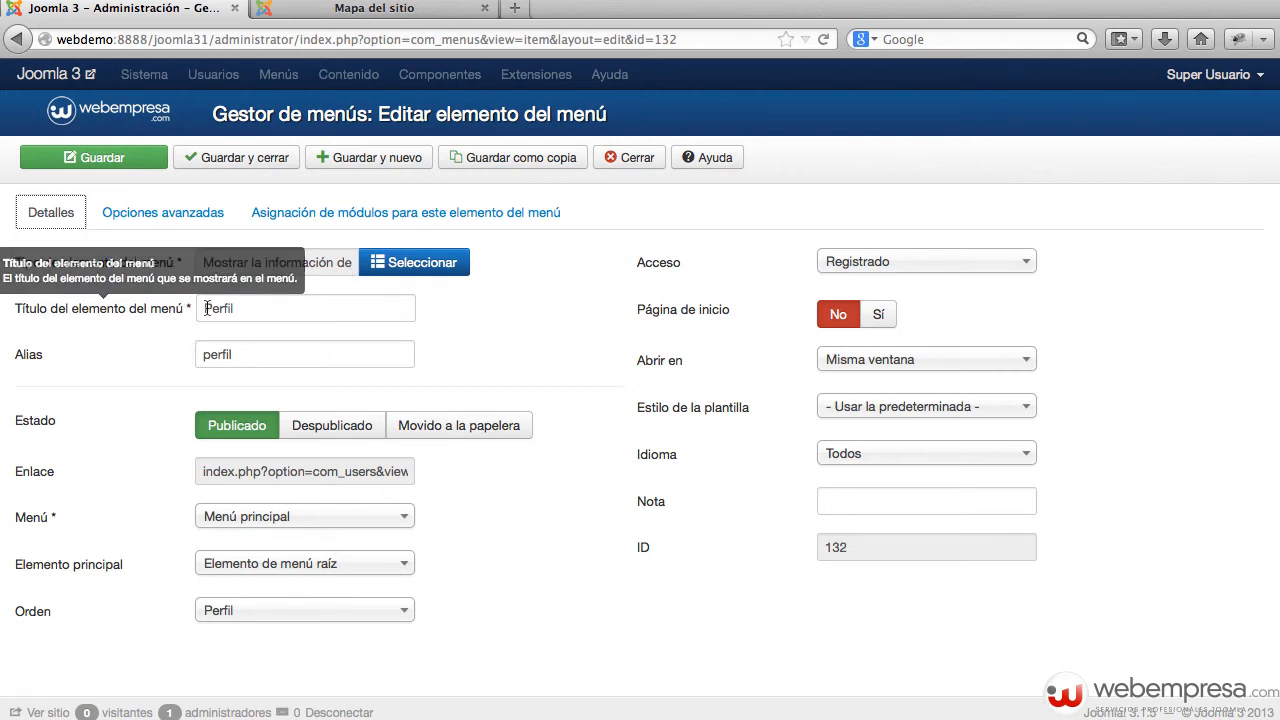
{"action": "mouse_move", "coordinate": [93, 315]}
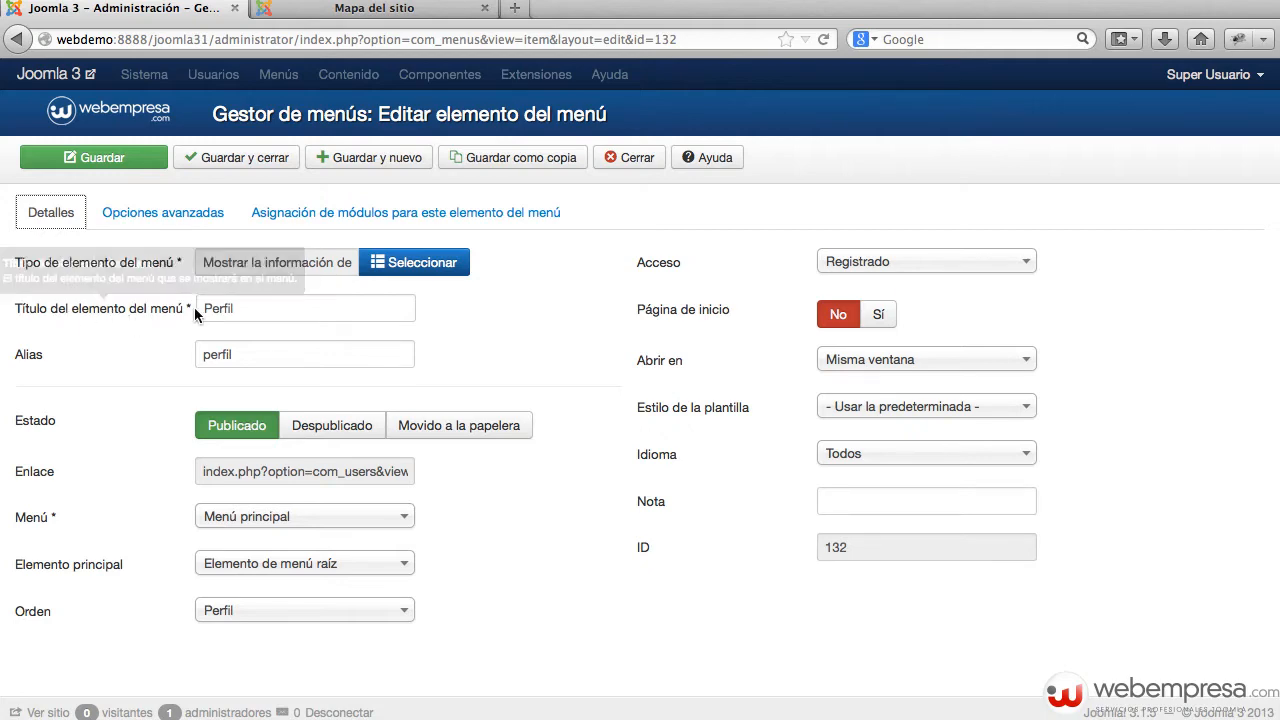
{"action": "left_click", "coordinate": [374, 10]}
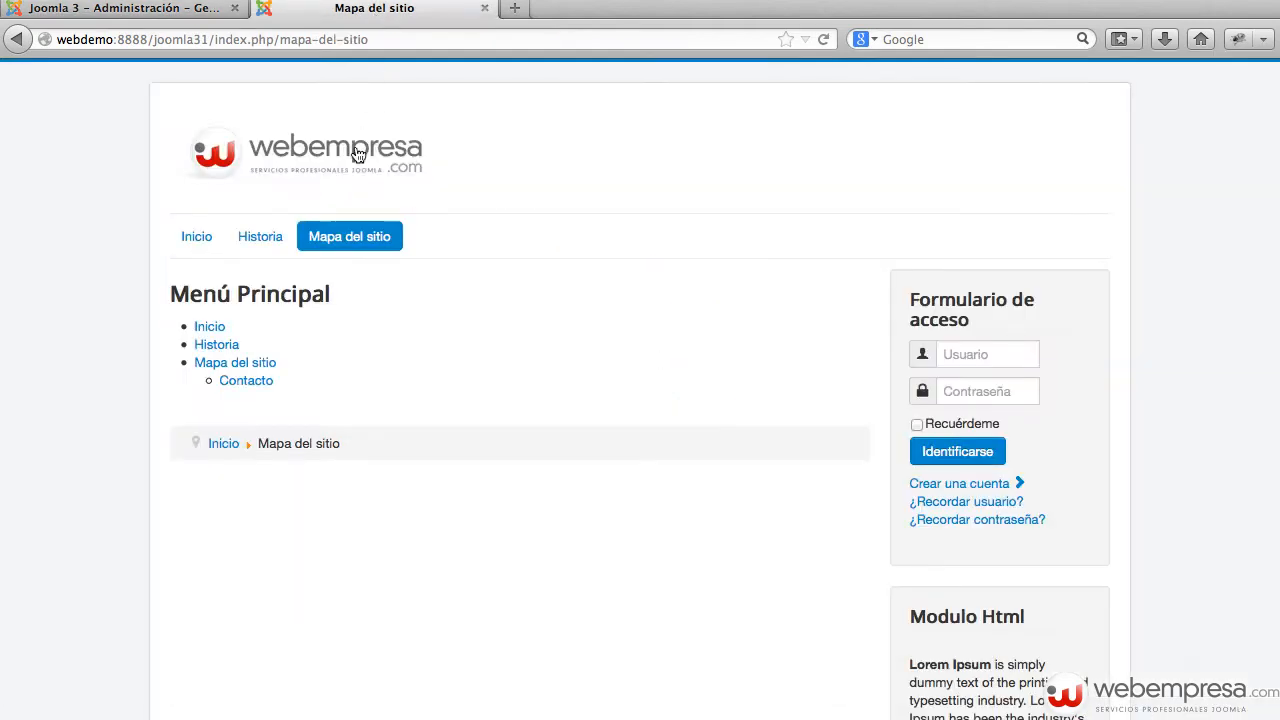
Step: Compare Perfil's title and 'perfil' alias with the site's mapa-del-sitio address, then return to the editor
{"action": "mouse_move", "coordinate": [316, 239]}
{"action": "left_click", "coordinate": [196, 12]}
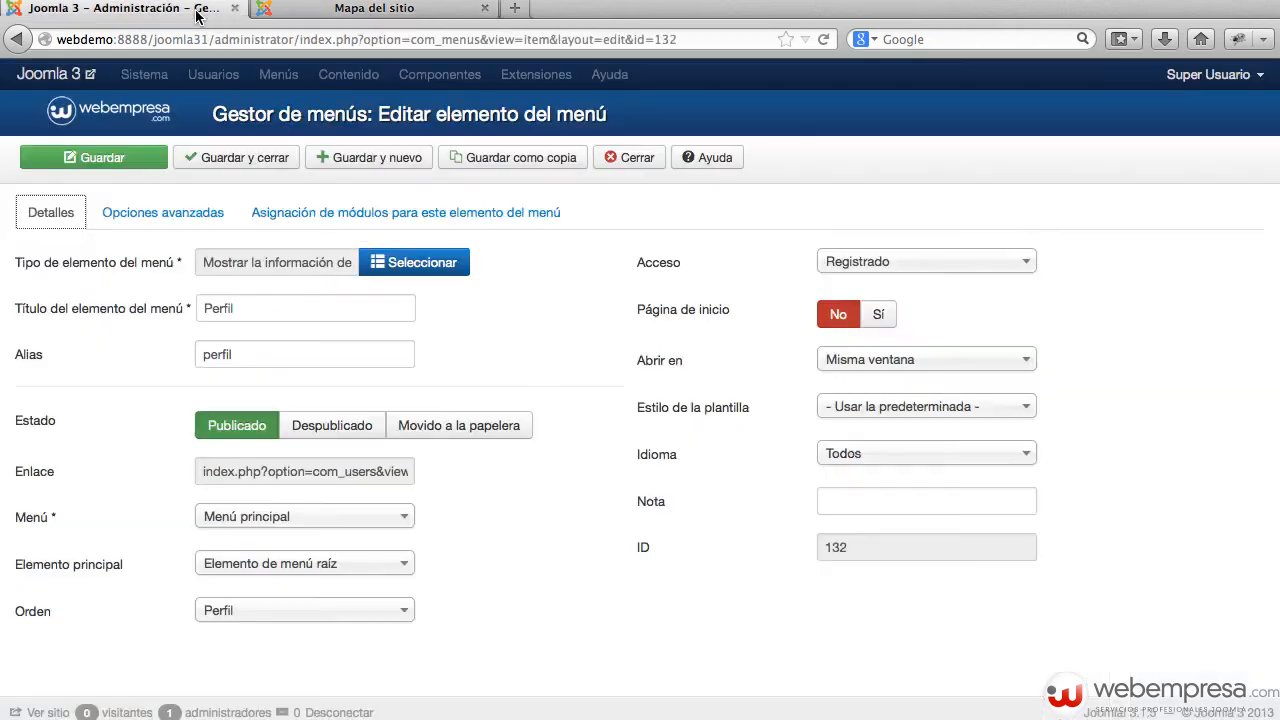
{"action": "left_click", "coordinate": [182, 360]}
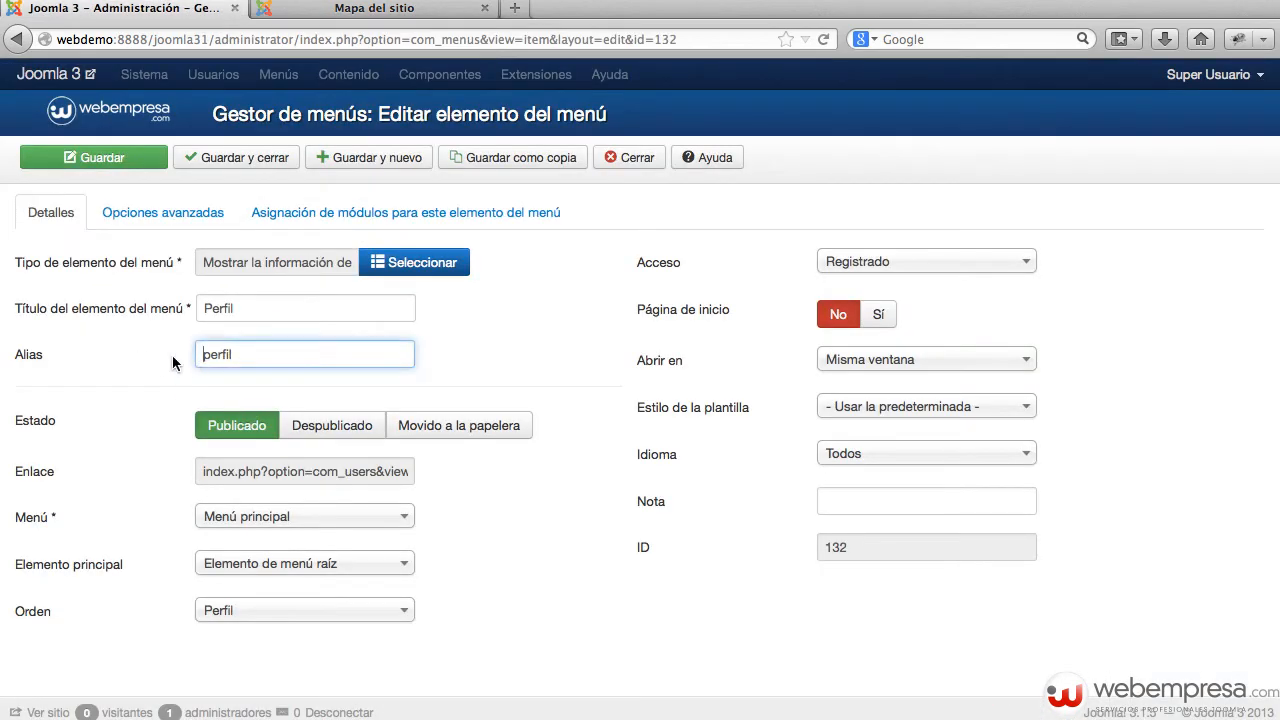
{"action": "double_click", "coordinate": [207, 356]}
{"action": "left_click_drag", "start_coordinate": [249, 311], "coordinate": [185, 318]}
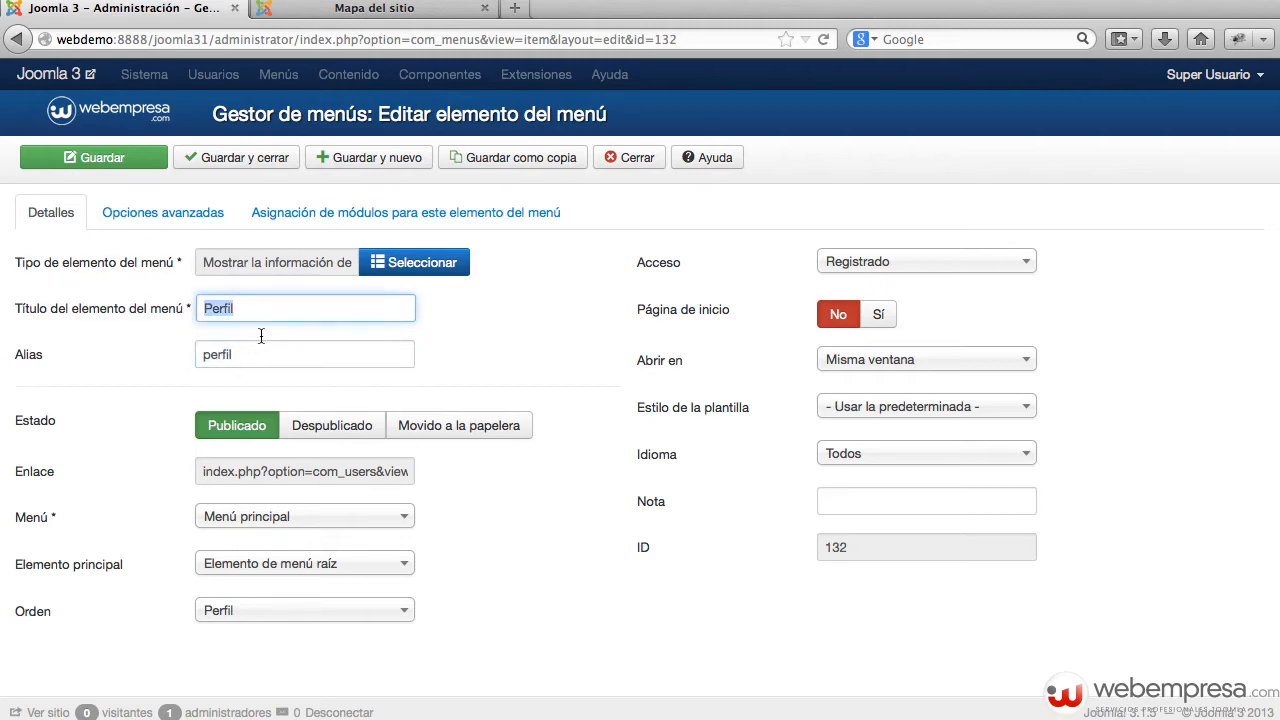
{"action": "left_click", "coordinate": [322, 16]}
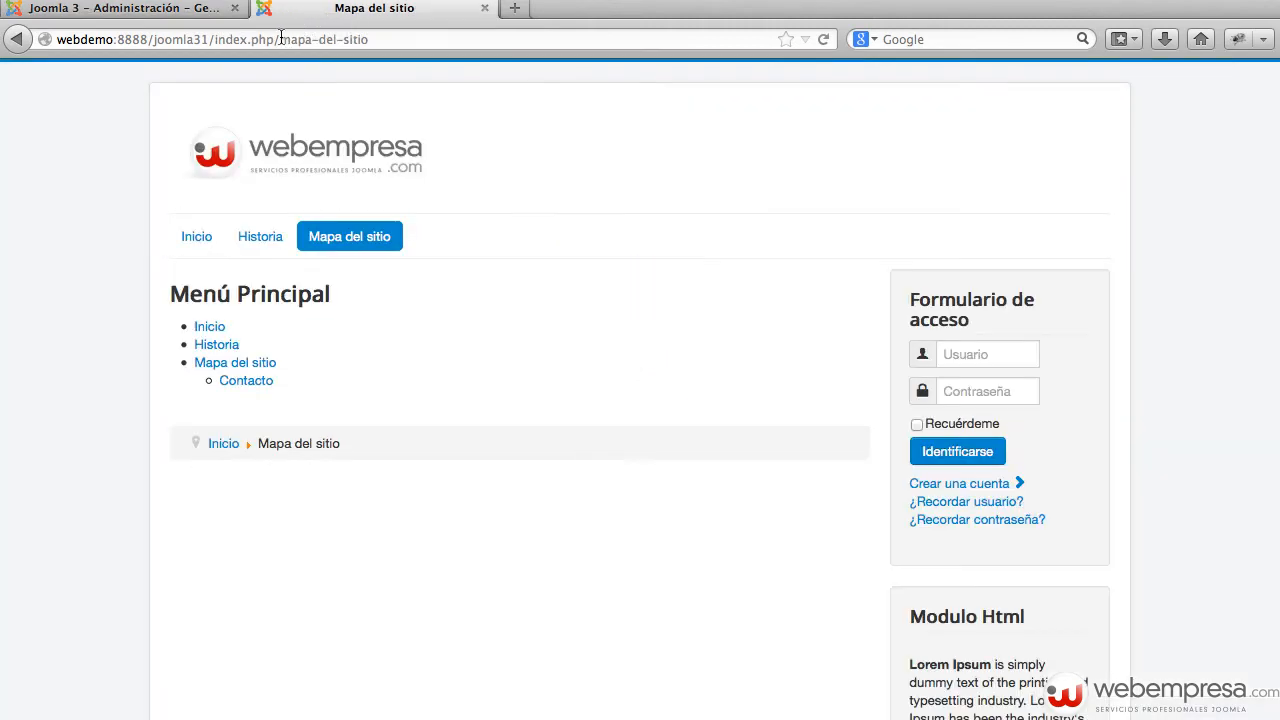
{"action": "left_click_drag", "start_coordinate": [280, 38], "coordinate": [396, 41]}
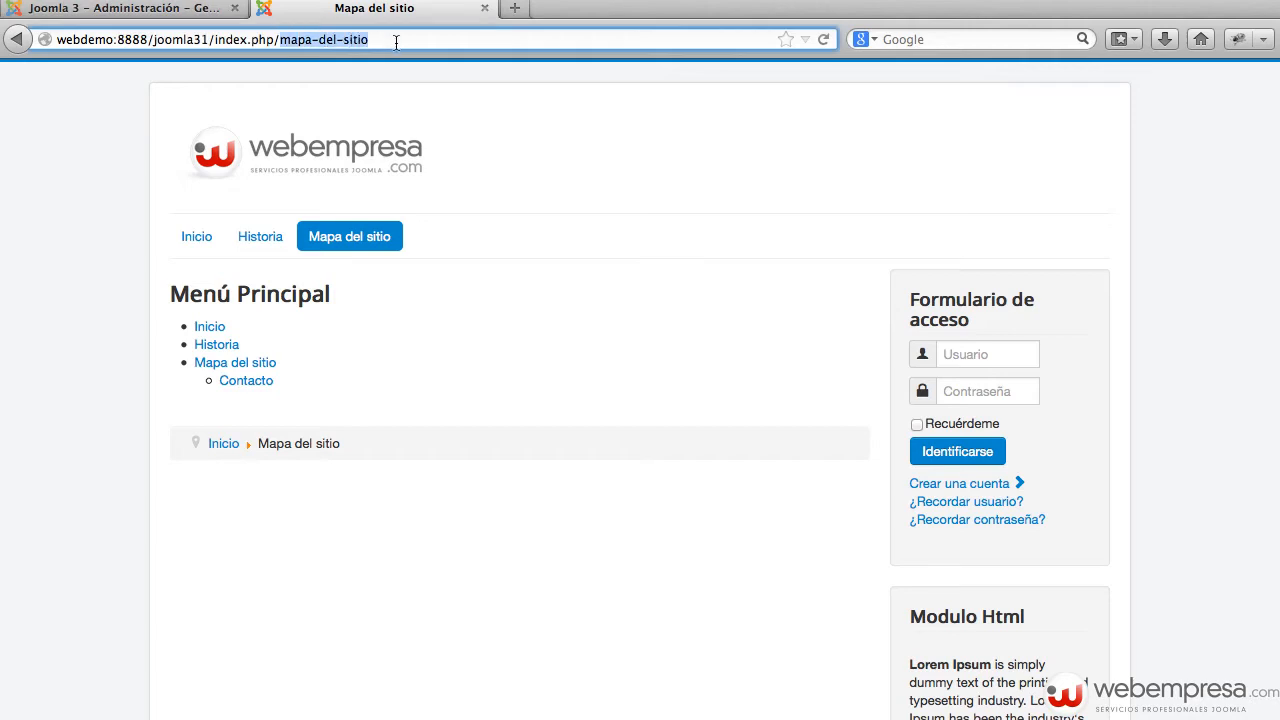
{"action": "left_click", "coordinate": [170, 8]}
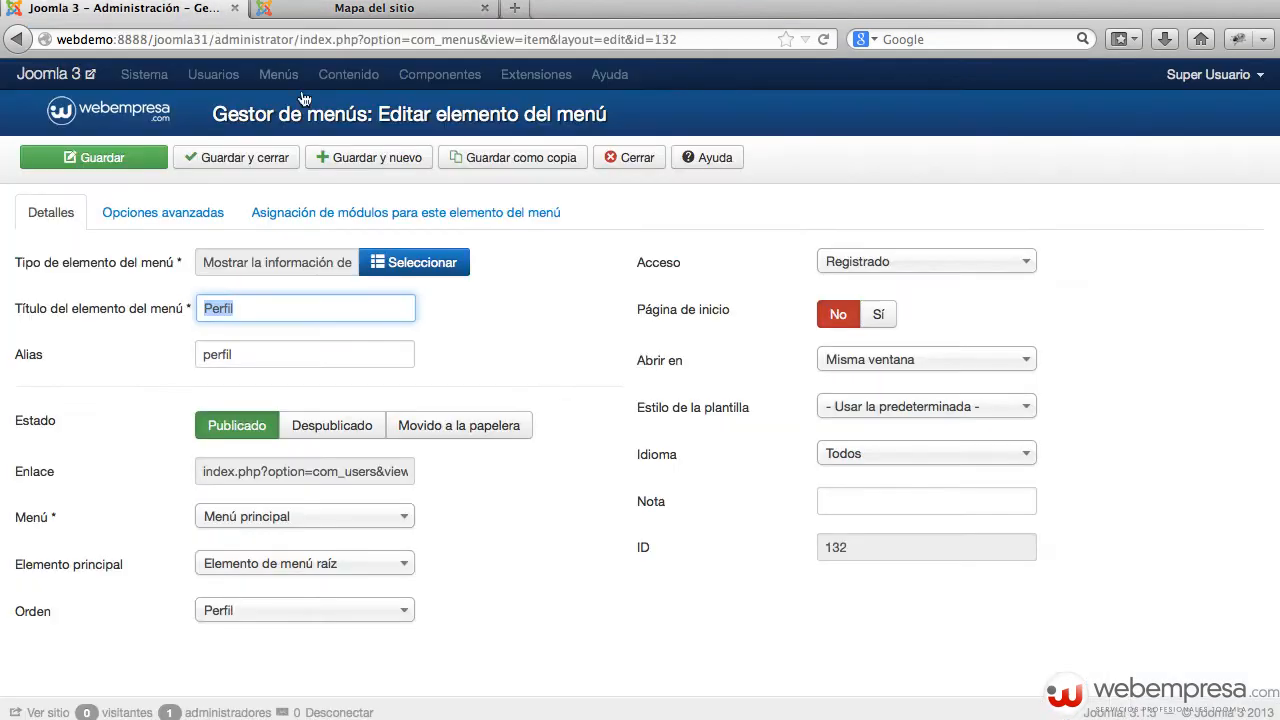
{"action": "left_click", "coordinate": [77, 428]}
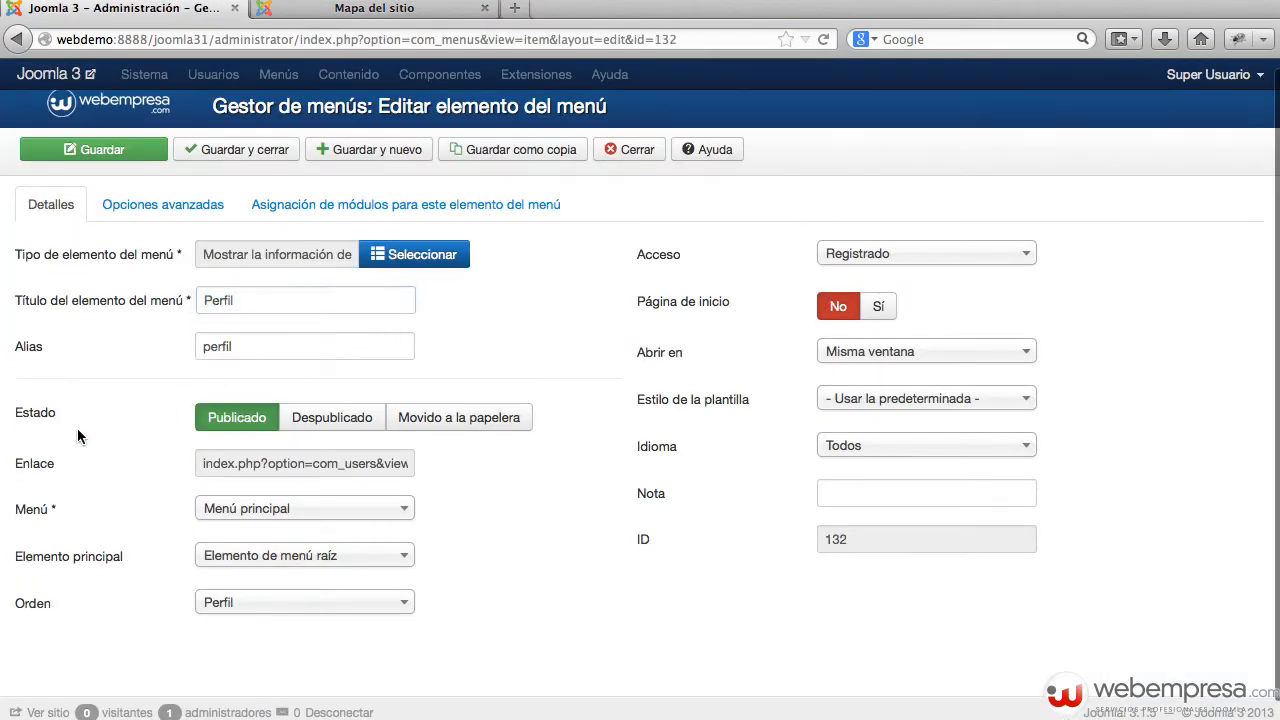
Step: Inspect the full link text of the Perfil item, comparing it with the public sitemap page
{"action": "scroll", "coordinate": [77, 428], "scroll_direction": "down", "scroll_amount": 1}
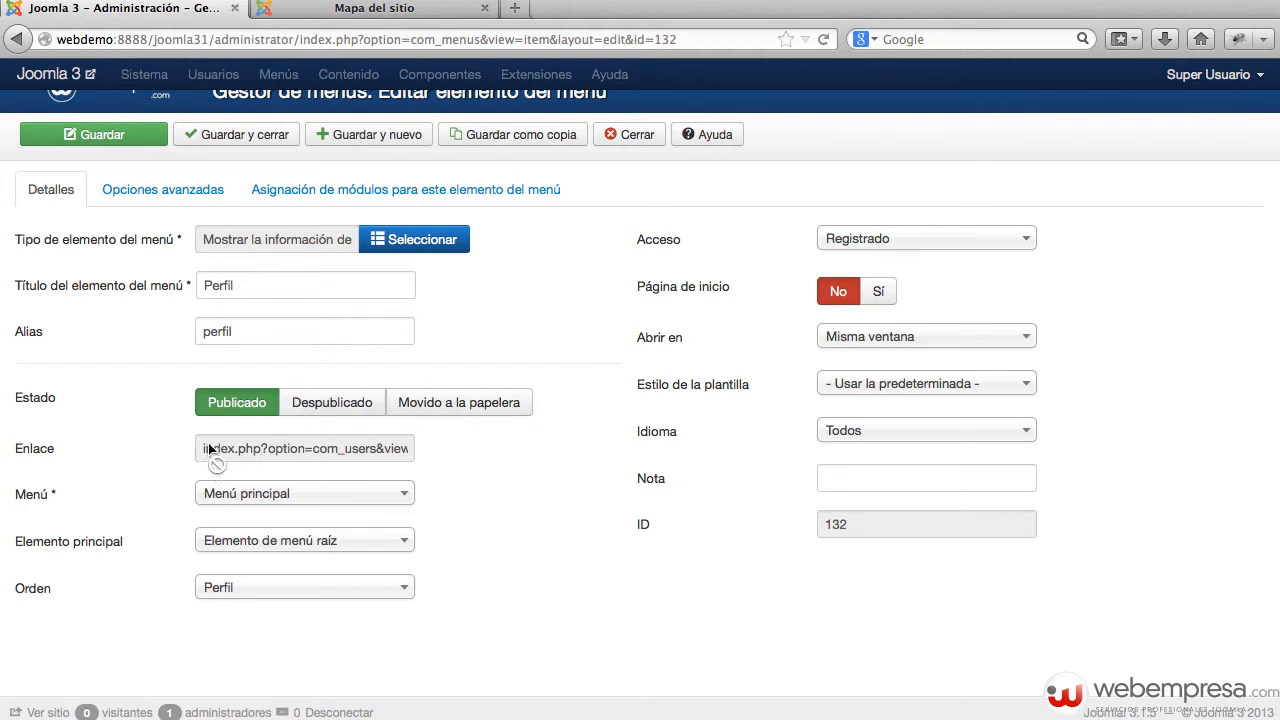
{"action": "left_click_drag", "start_coordinate": [204, 448], "coordinate": [447, 447]}
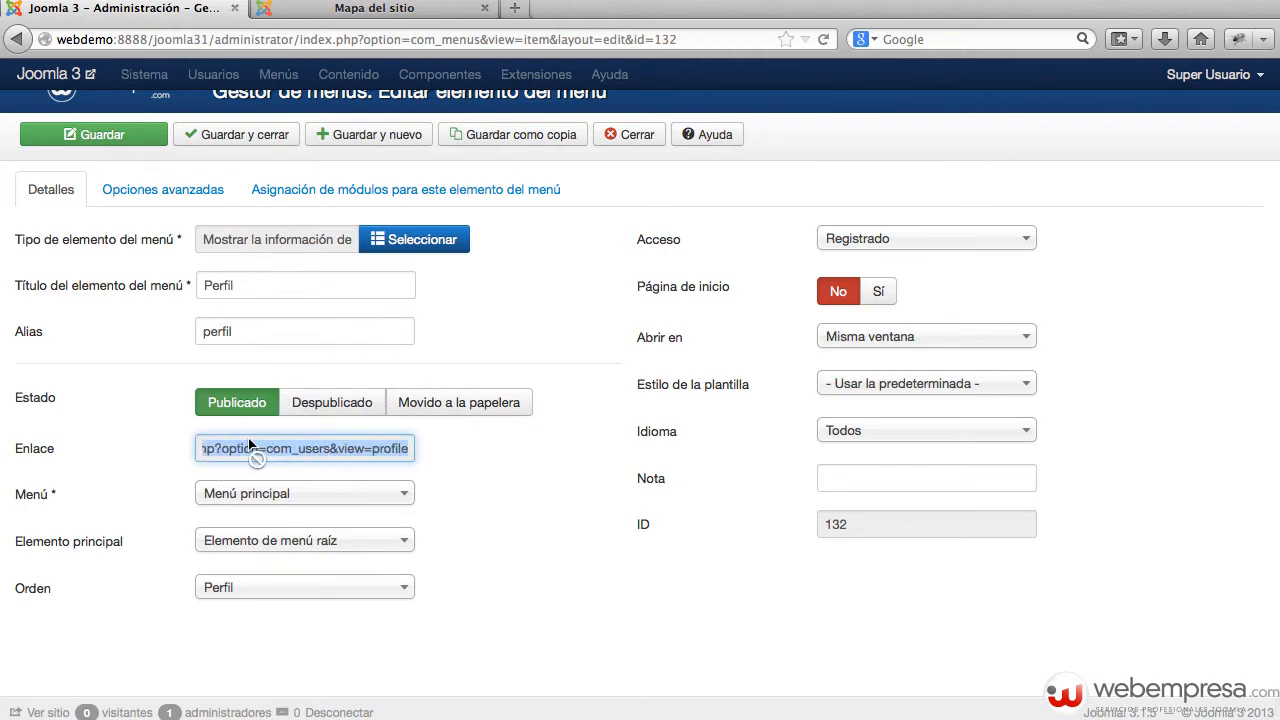
{"action": "left_click", "coordinate": [451, 444]}
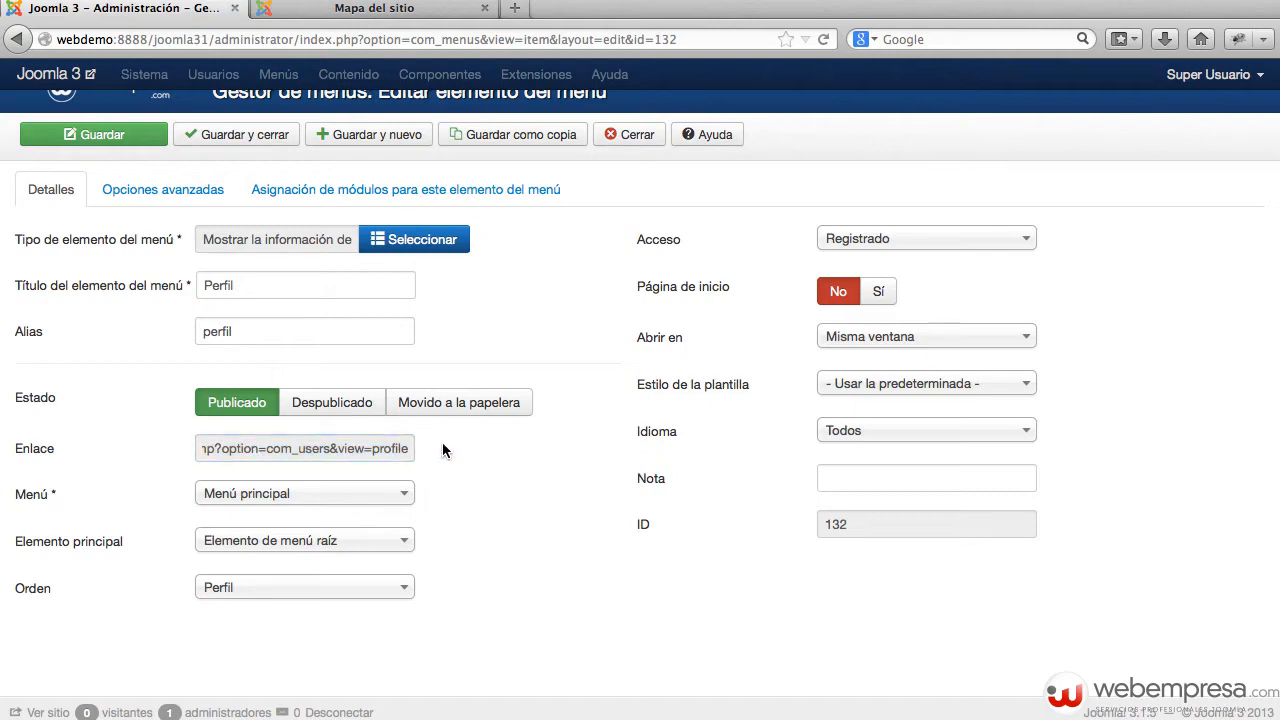
{"action": "left_click", "coordinate": [386, 10]}
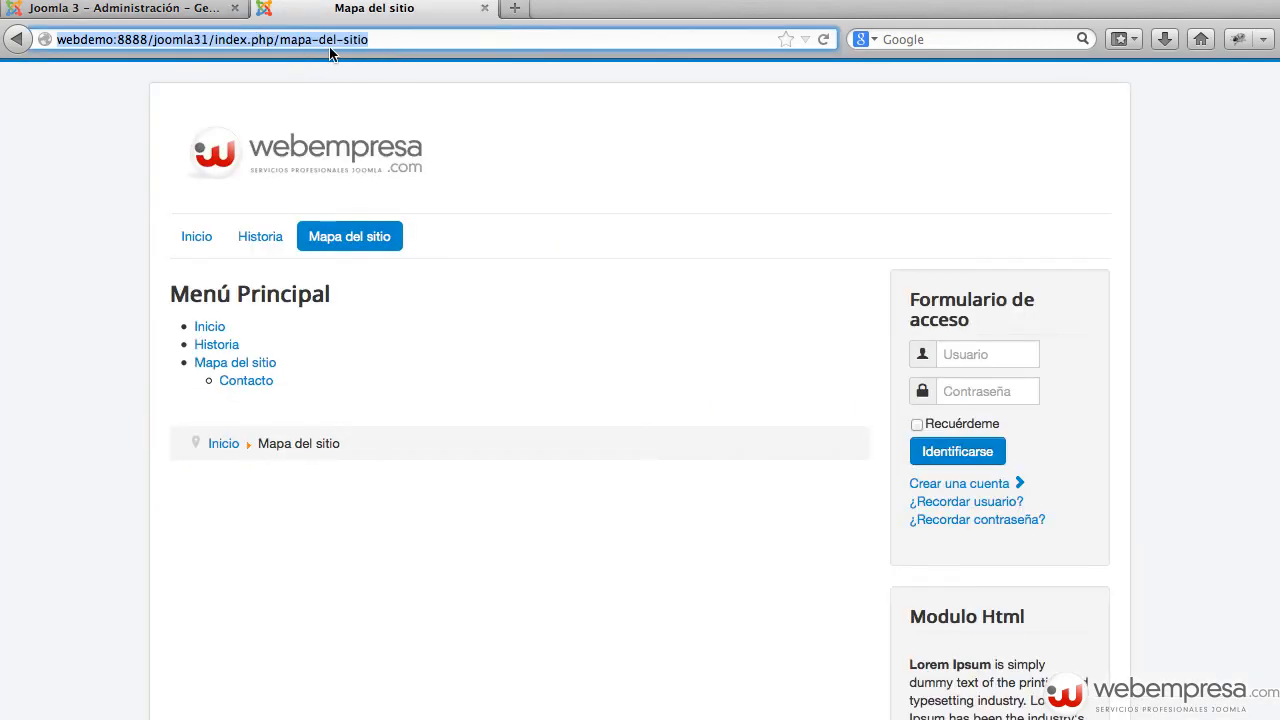
{"action": "left_click", "coordinate": [160, 9]}
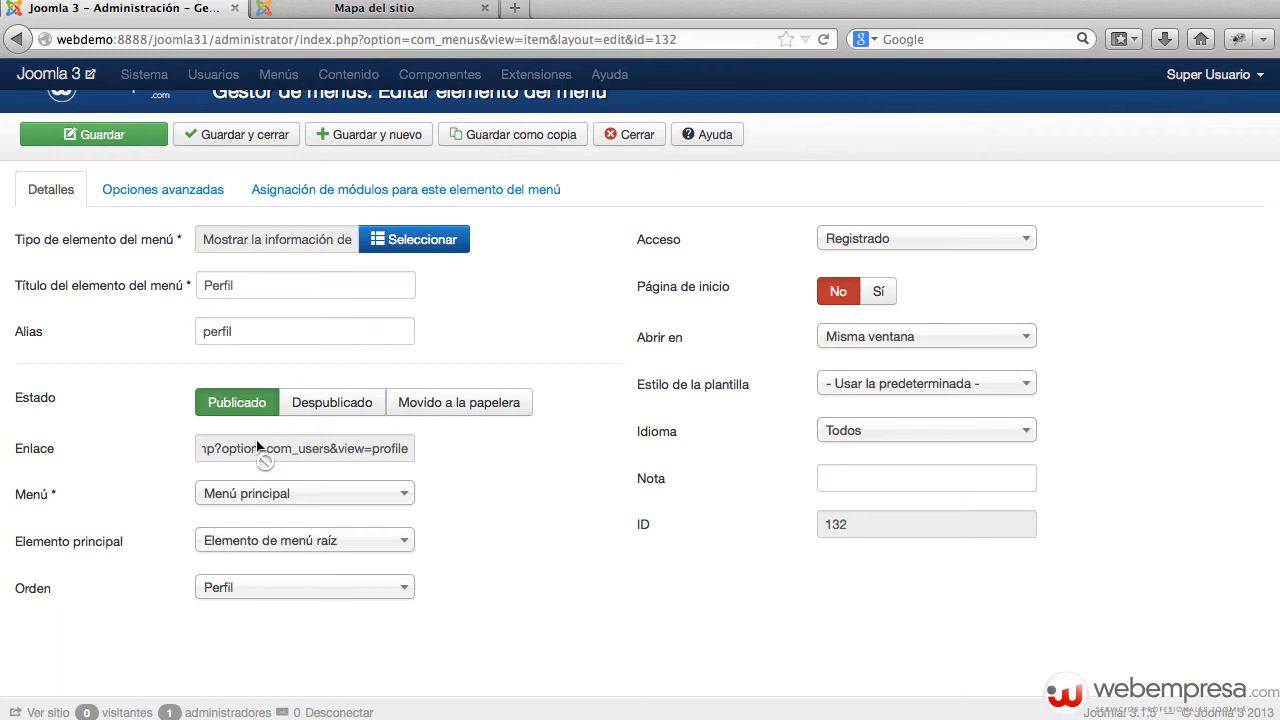
{"action": "left_click_drag", "start_coordinate": [245, 448], "coordinate": [440, 456]}
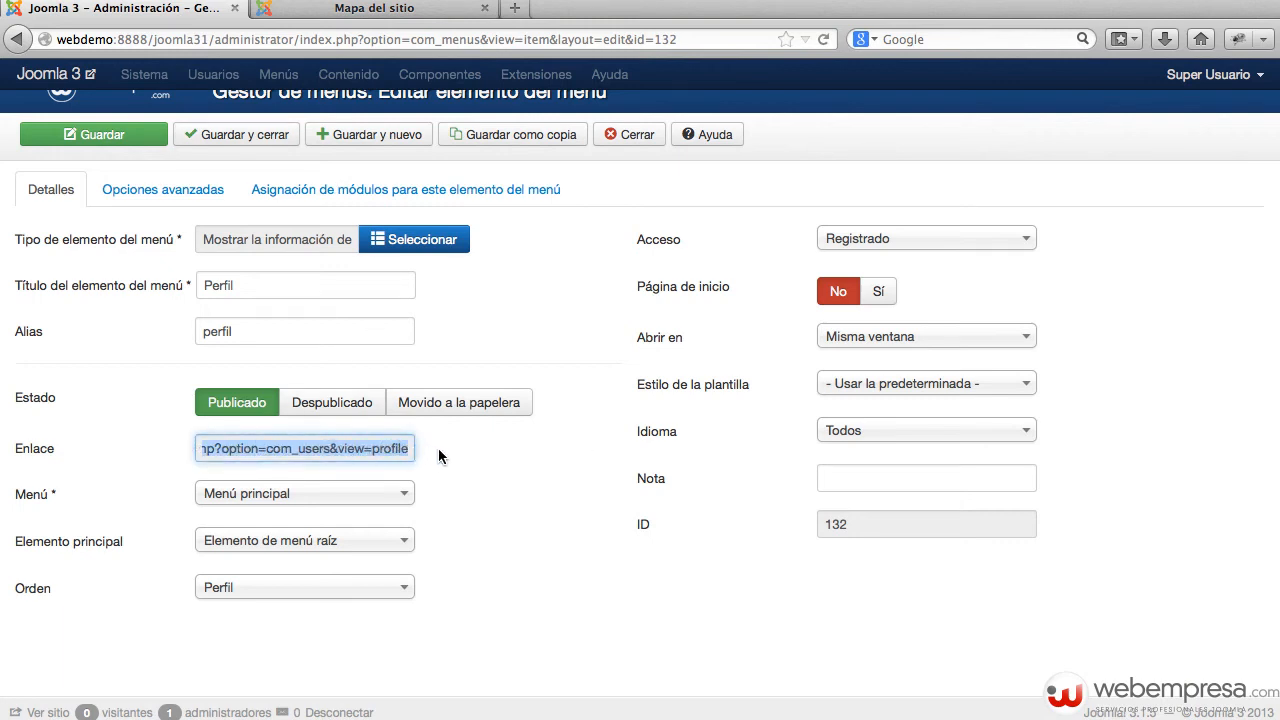
{"action": "left_click", "coordinate": [439, 451]}
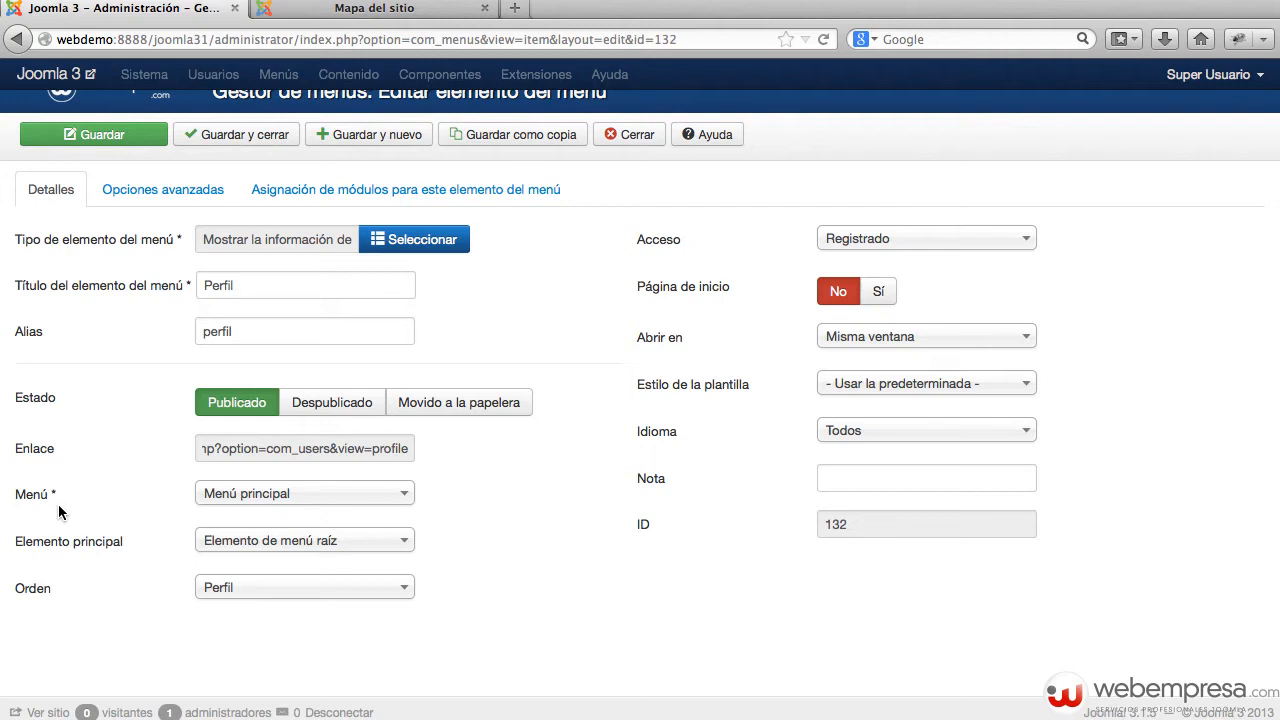
Step: Check the Menú and Elemento principal choices, keeping Perfil at the root of Menú principal
{"action": "left_click", "coordinate": [259, 500]}
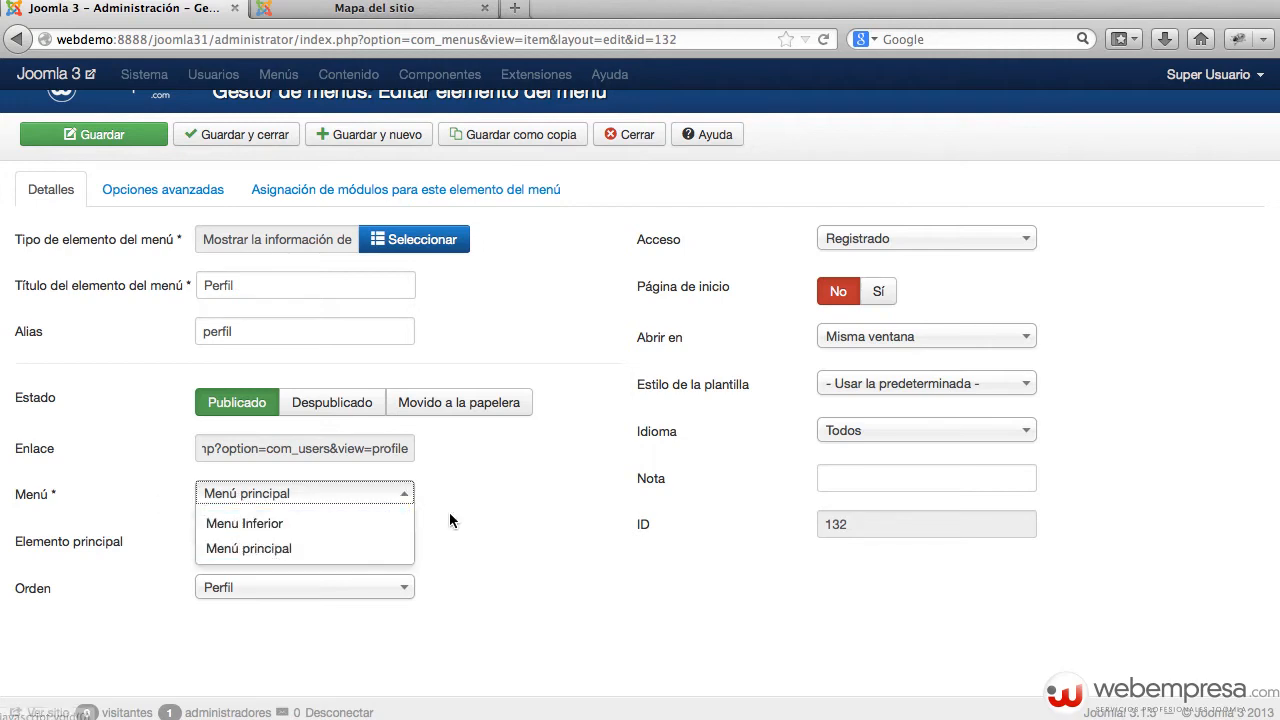
{"action": "left_click", "coordinate": [477, 537]}
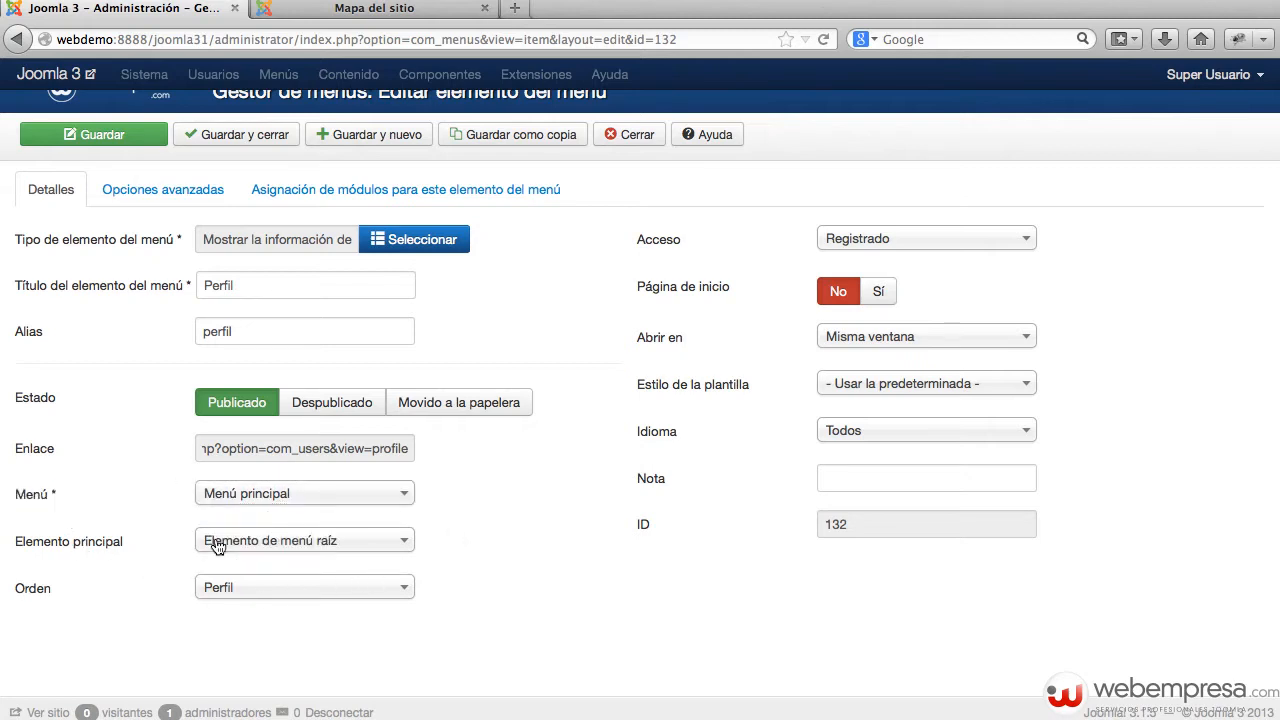
{"action": "left_click", "coordinate": [259, 541]}
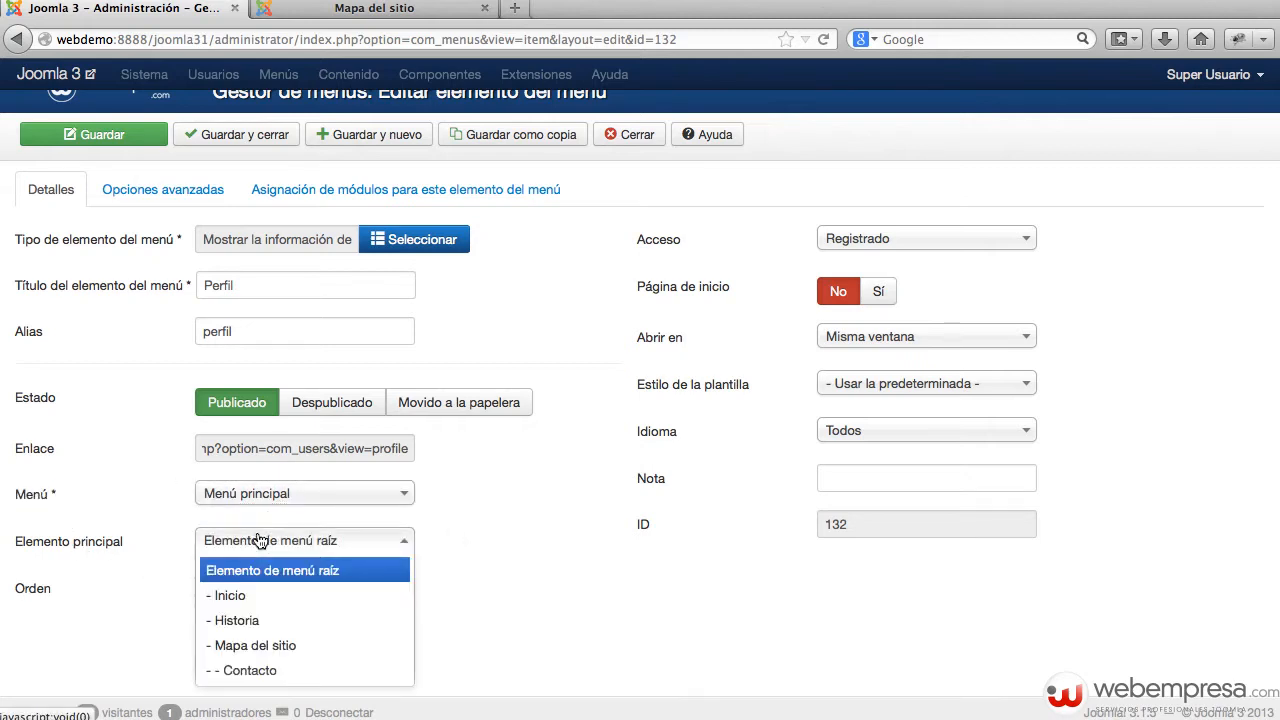
{"action": "left_click", "coordinate": [475, 549]}
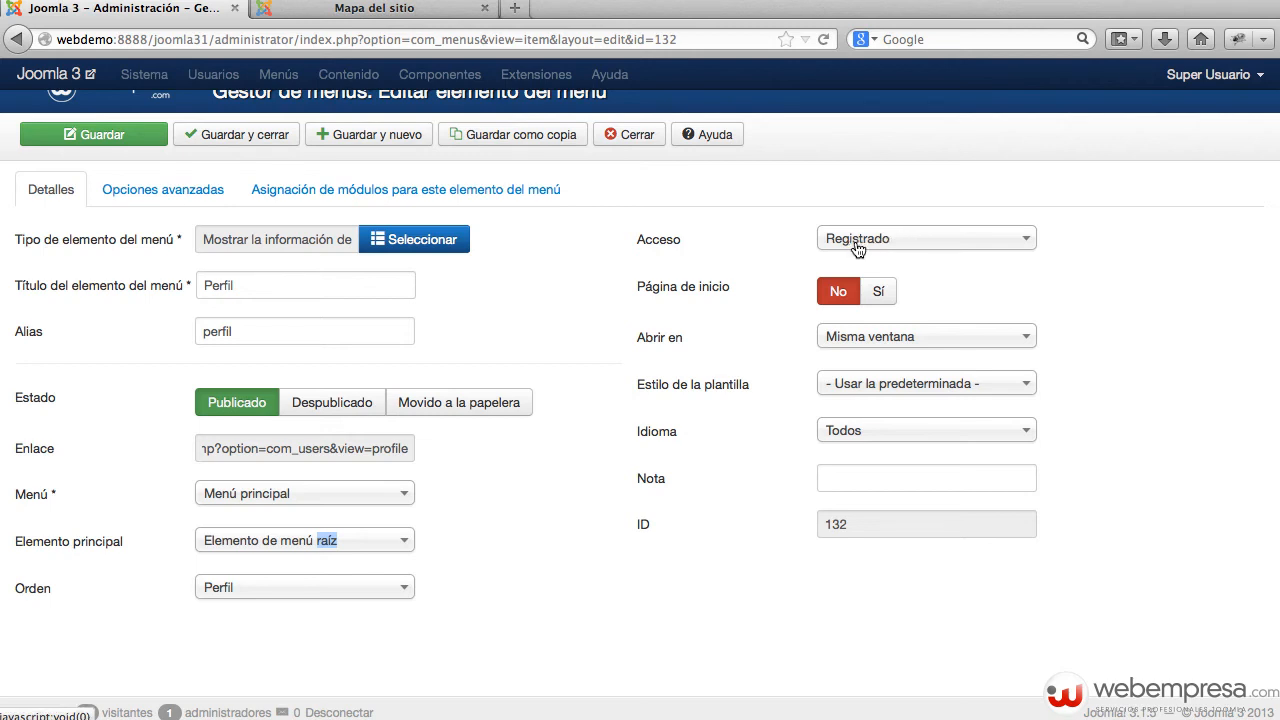
Step: On the Mapa del sitio page, fill the login form's Usuario field with the suggested username
{"action": "left_click", "coordinate": [403, 19]}
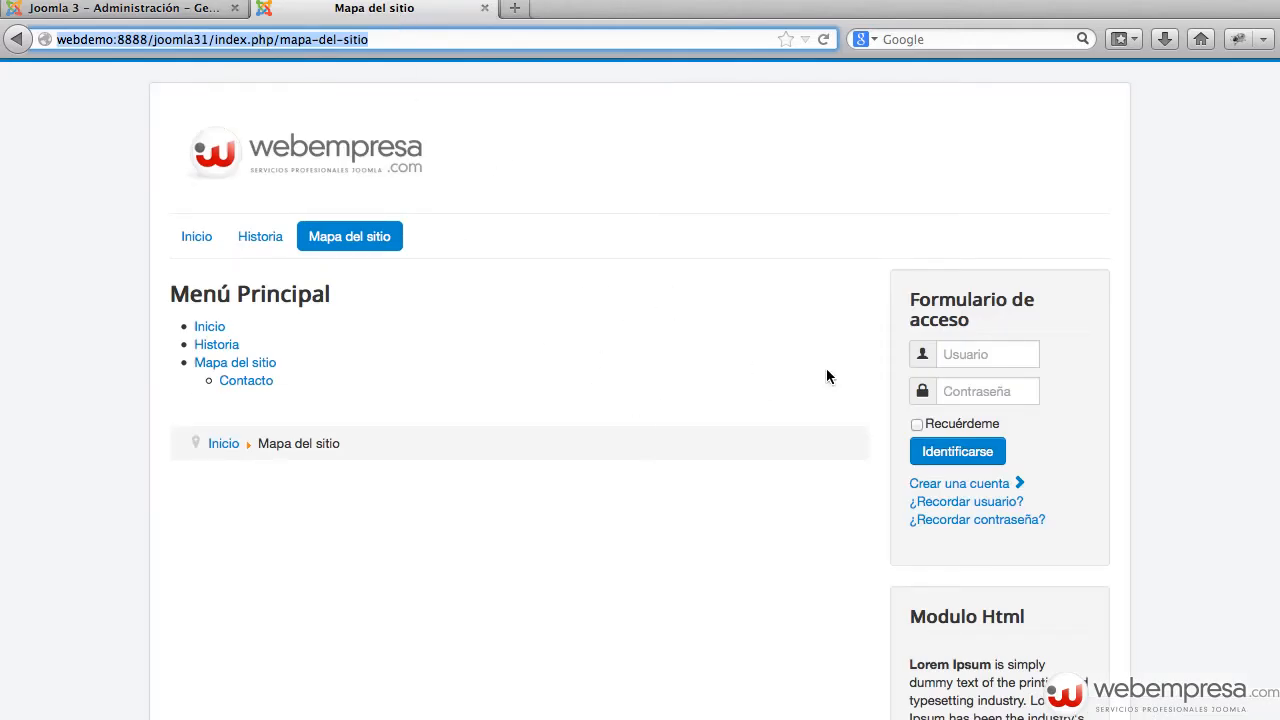
{"action": "left_click", "coordinate": [948, 358]}
{"action": "type", "text": "user3"}
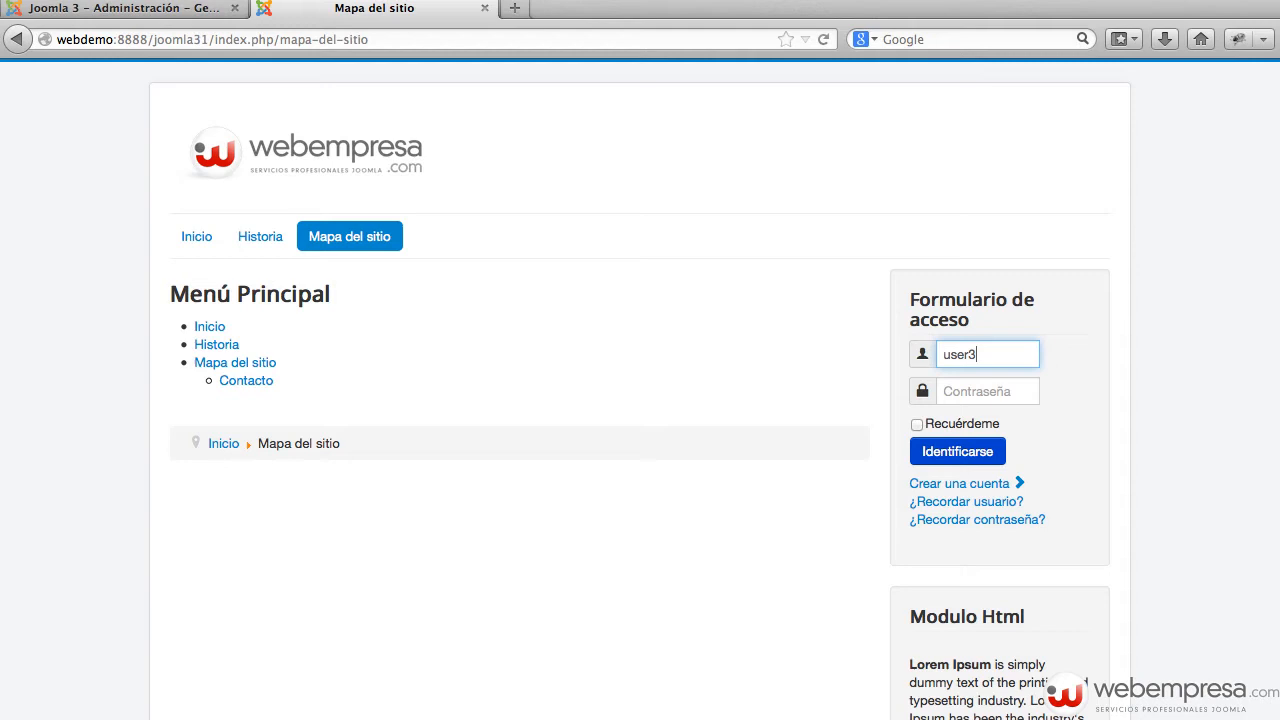
{"action": "key", "text": "super+a"}
{"action": "key", "text": "Right"}
{"action": "key", "text": "super+a"}
{"action": "key", "text": "super+d"}
{"action": "key", "text": "Tab"}
{"action": "key", "text": "Escape"}
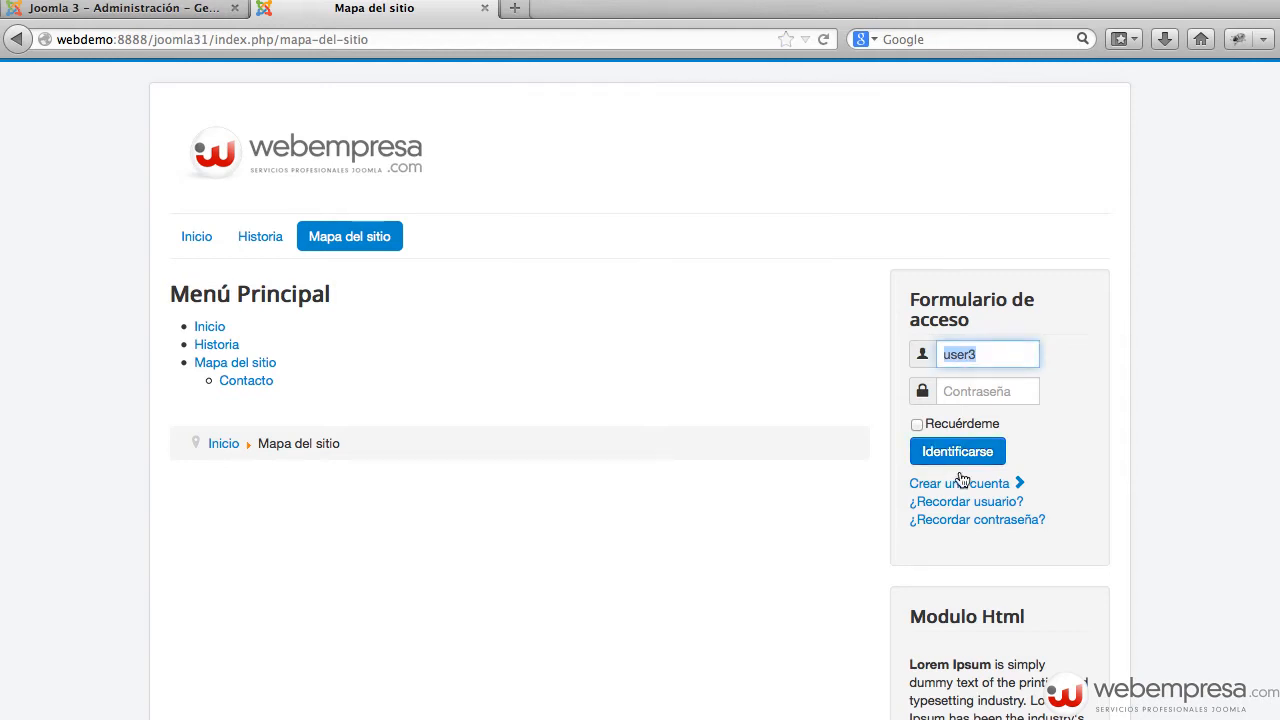
Step: Enter the account password, log in to the front end, and return to the Perfil editor
{"action": "left_click", "coordinate": [982, 388]}
{"action": "type", "text": "user3"}
{"action": "key", "text": "Return"}
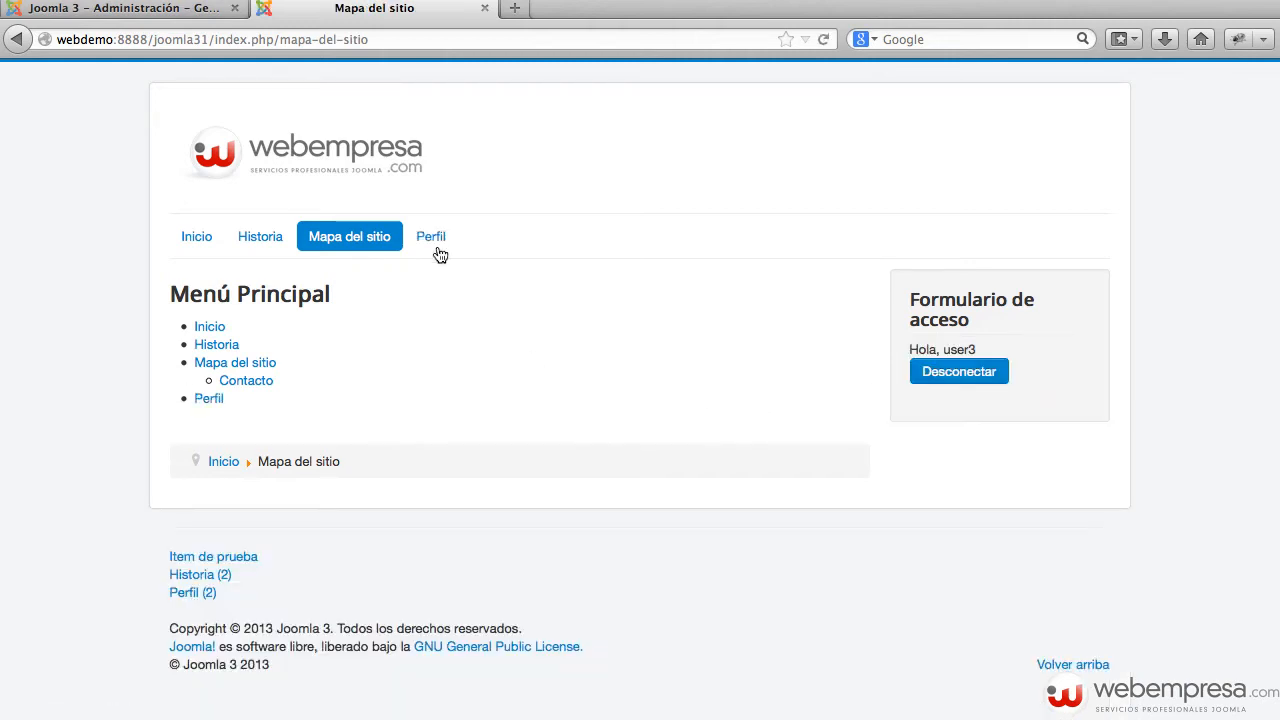
{"action": "left_click", "coordinate": [175, 8]}
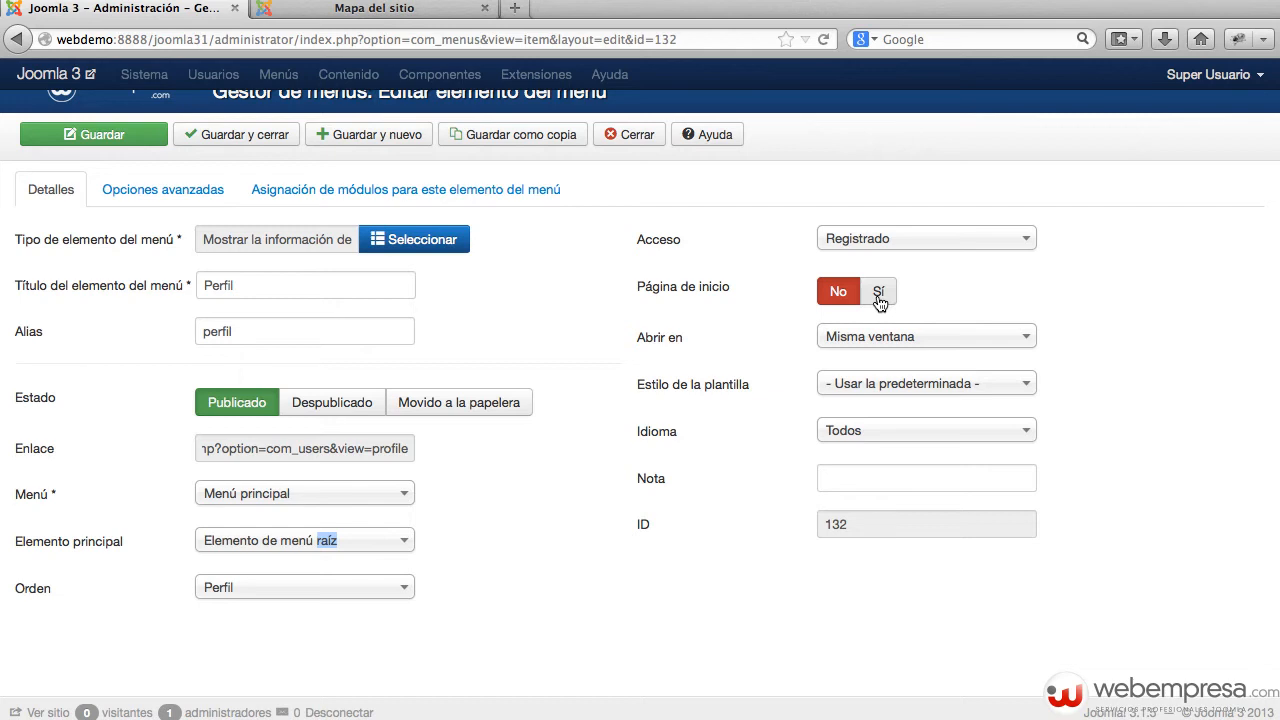
Step: Set Perfil's Página de inicio to Sí, save, and preview the site opening on the profile page
{"action": "left_click", "coordinate": [879, 291]}
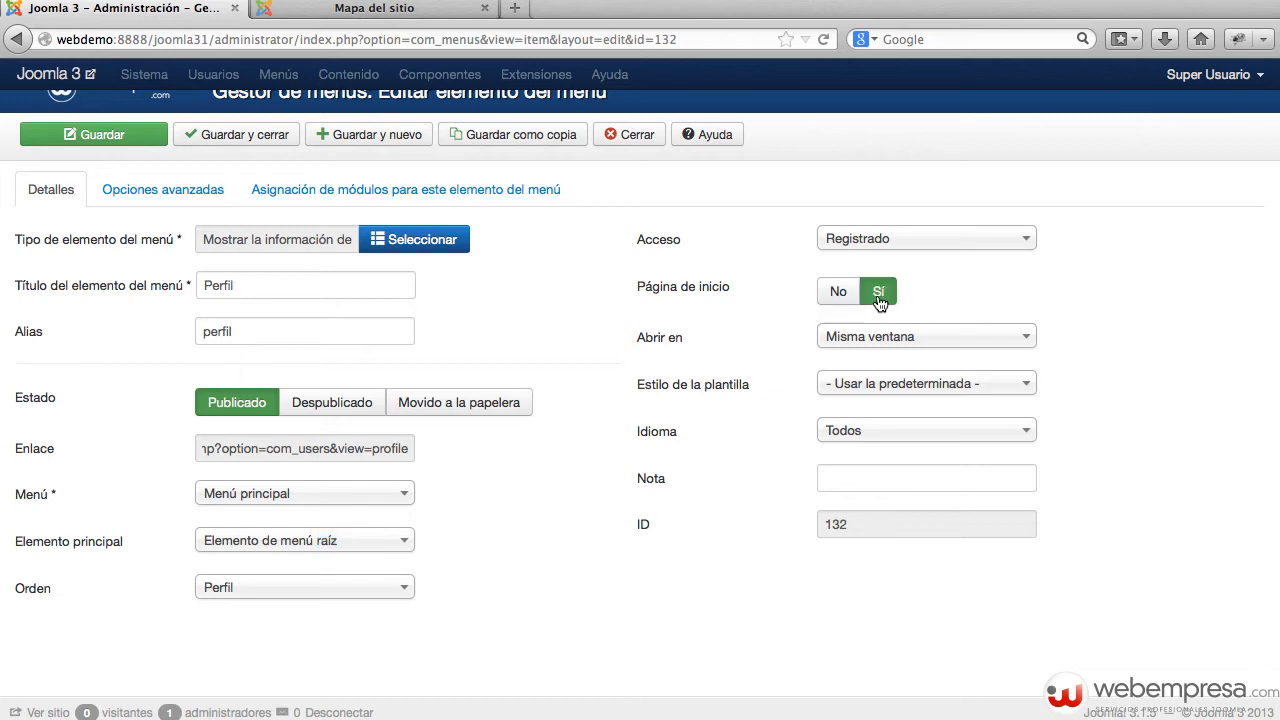
{"action": "left_click", "coordinate": [124, 140]}
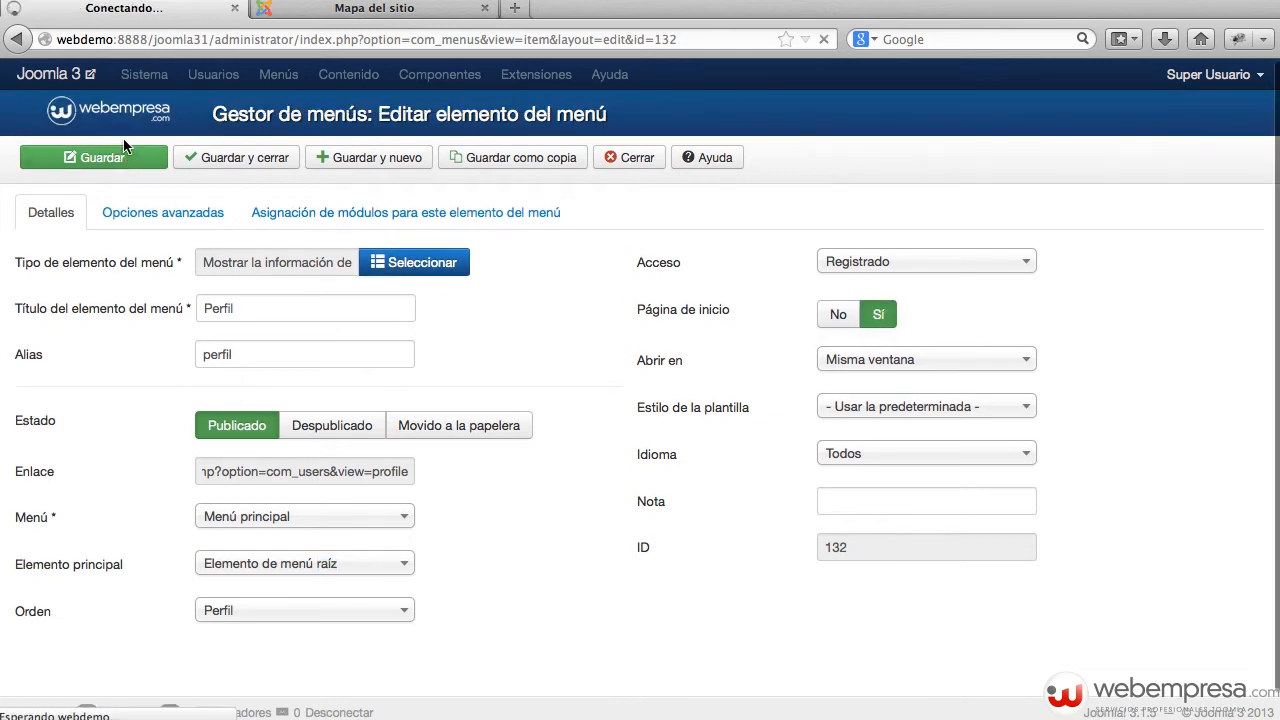
{"action": "left_click", "coordinate": [48, 80]}
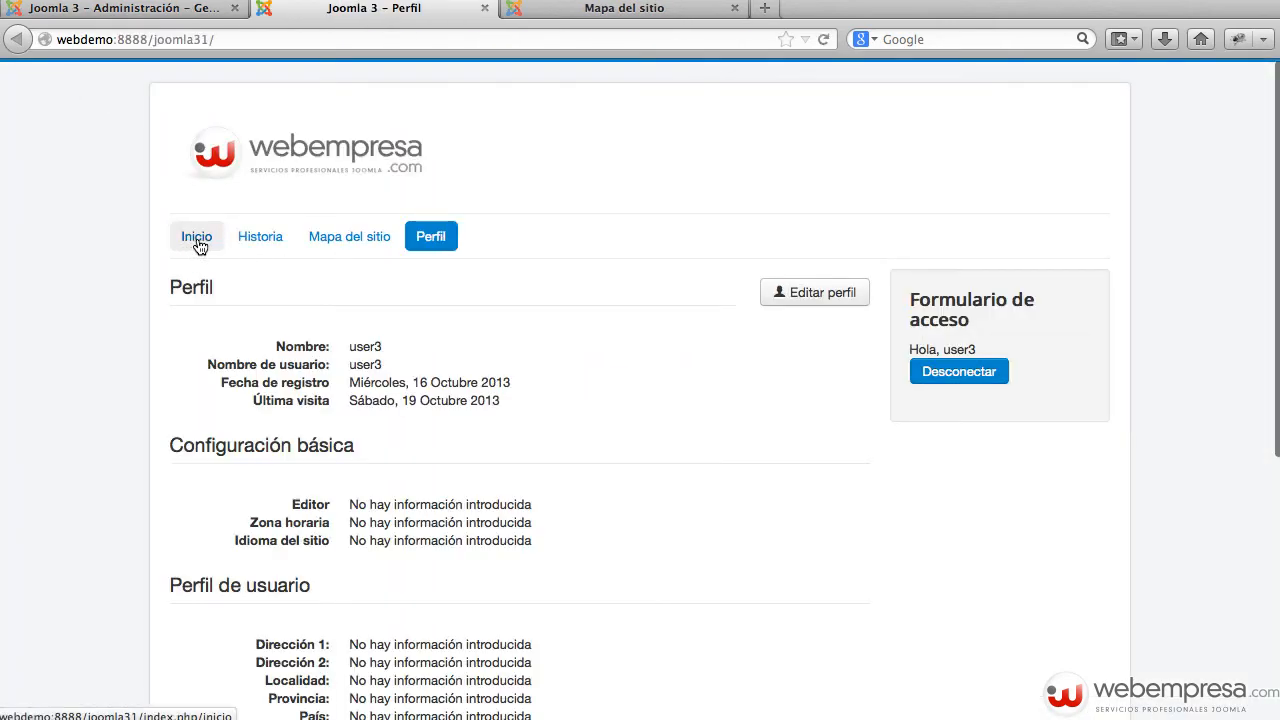
{"action": "left_click", "coordinate": [143, 12]}
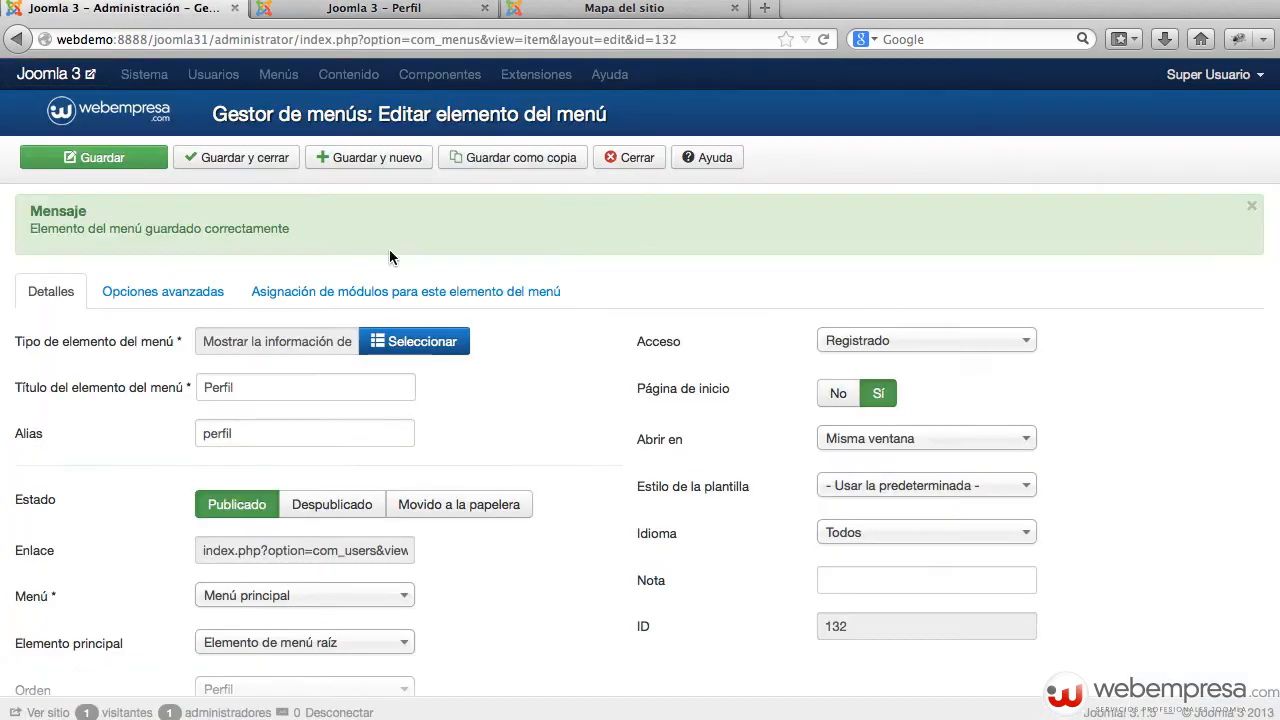
Step: Set Página de inicio back to No, keeping Abrir en as Misma ventana and Nota empty
{"action": "left_click", "coordinate": [836, 404]}
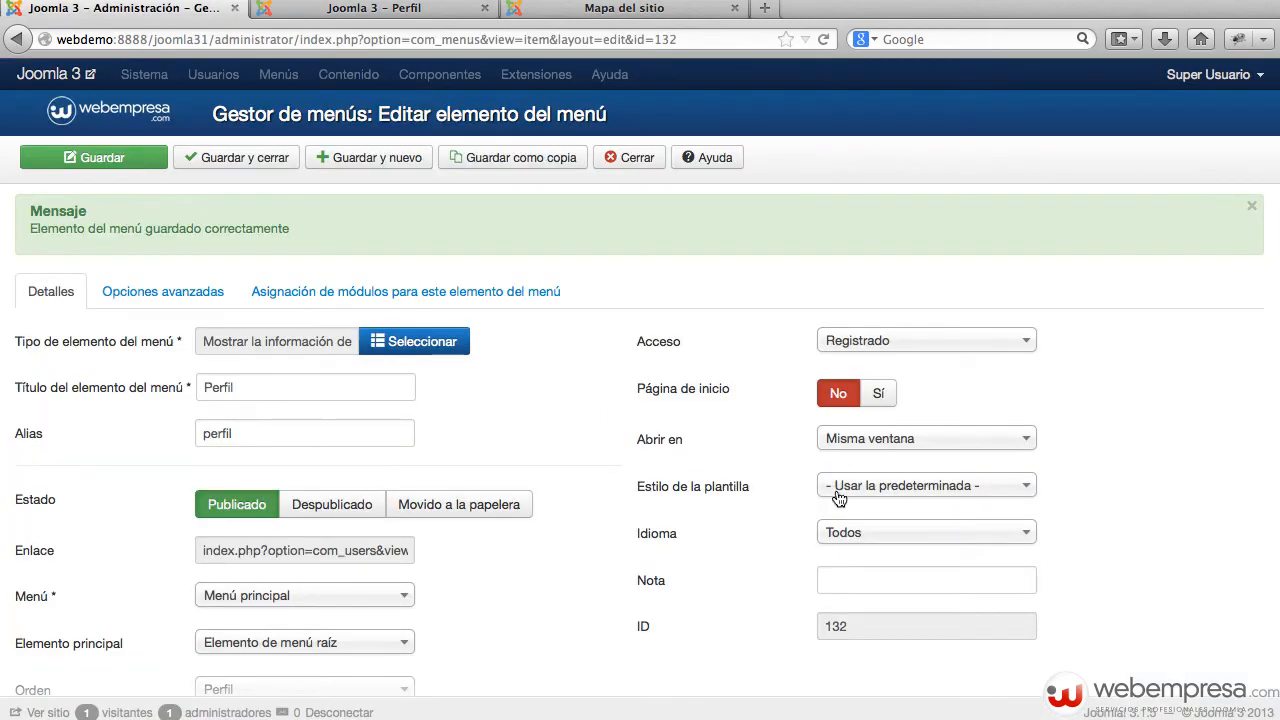
{"action": "left_click", "coordinate": [924, 436]}
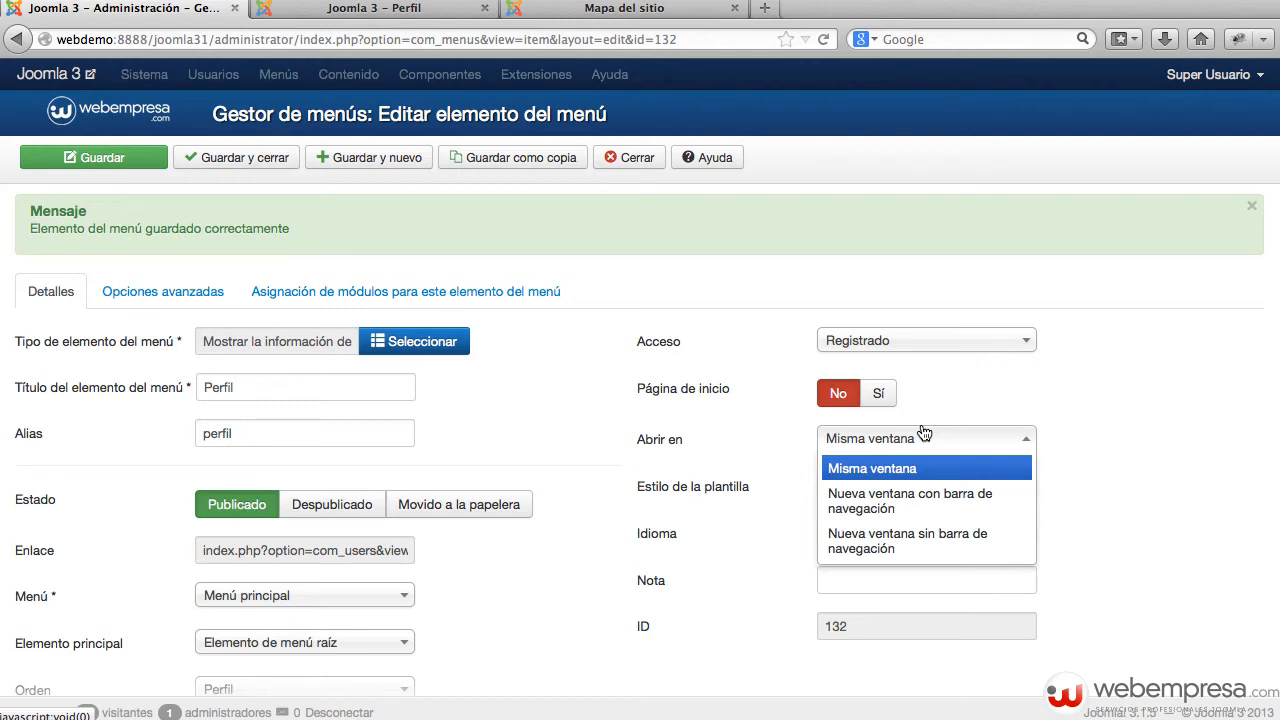
{"action": "left_click", "coordinate": [1126, 391]}
{"action": "mouse_move", "coordinate": [702, 497]}
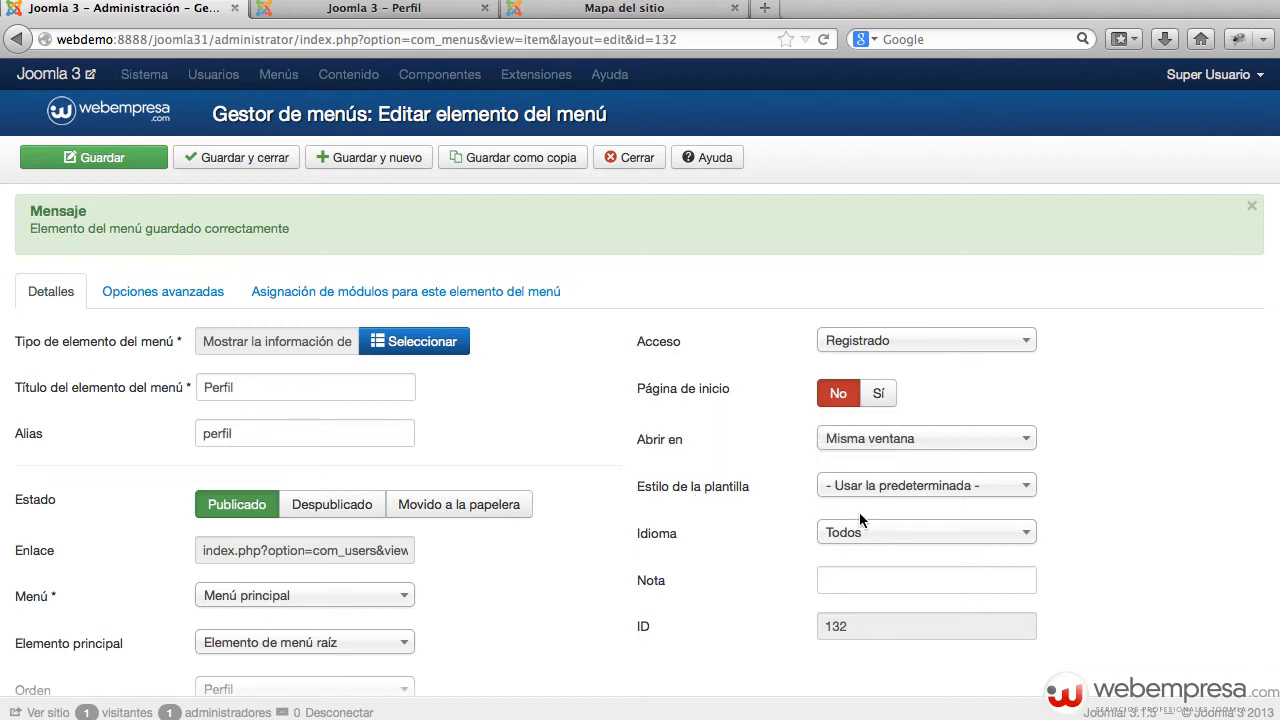
{"action": "left_click", "coordinate": [886, 584]}
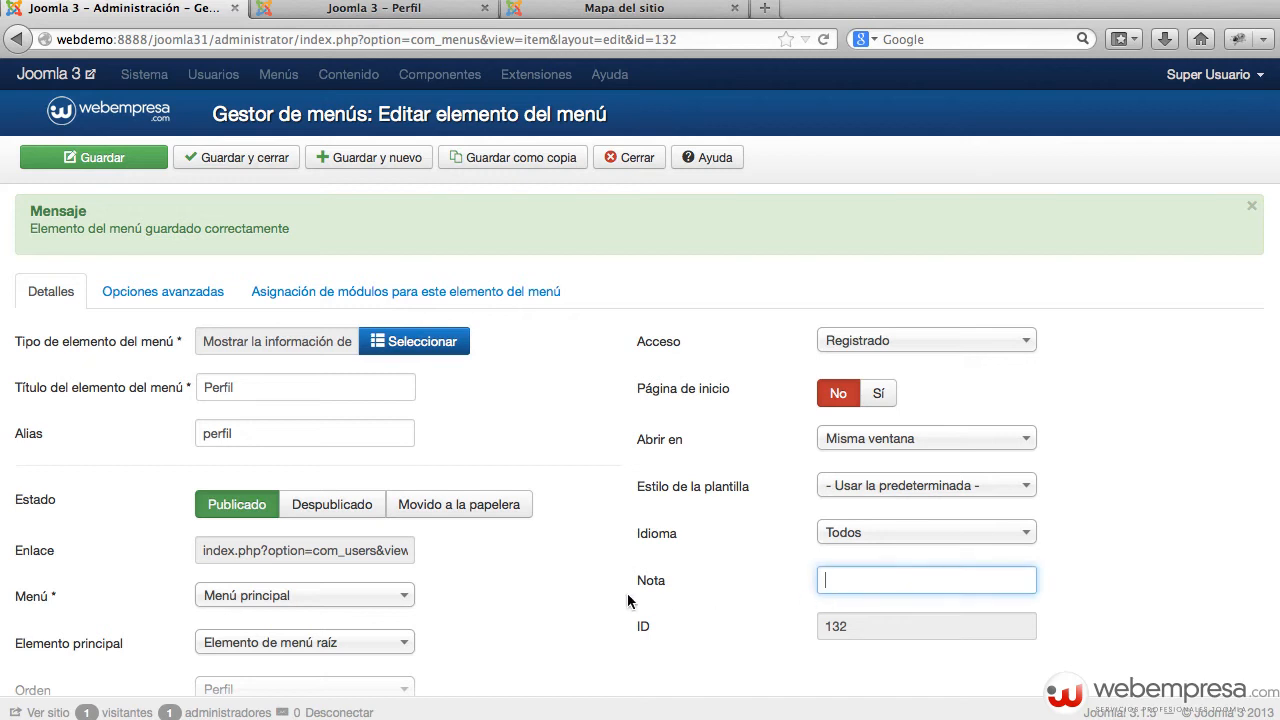
{"action": "left_click", "coordinate": [1050, 510]}
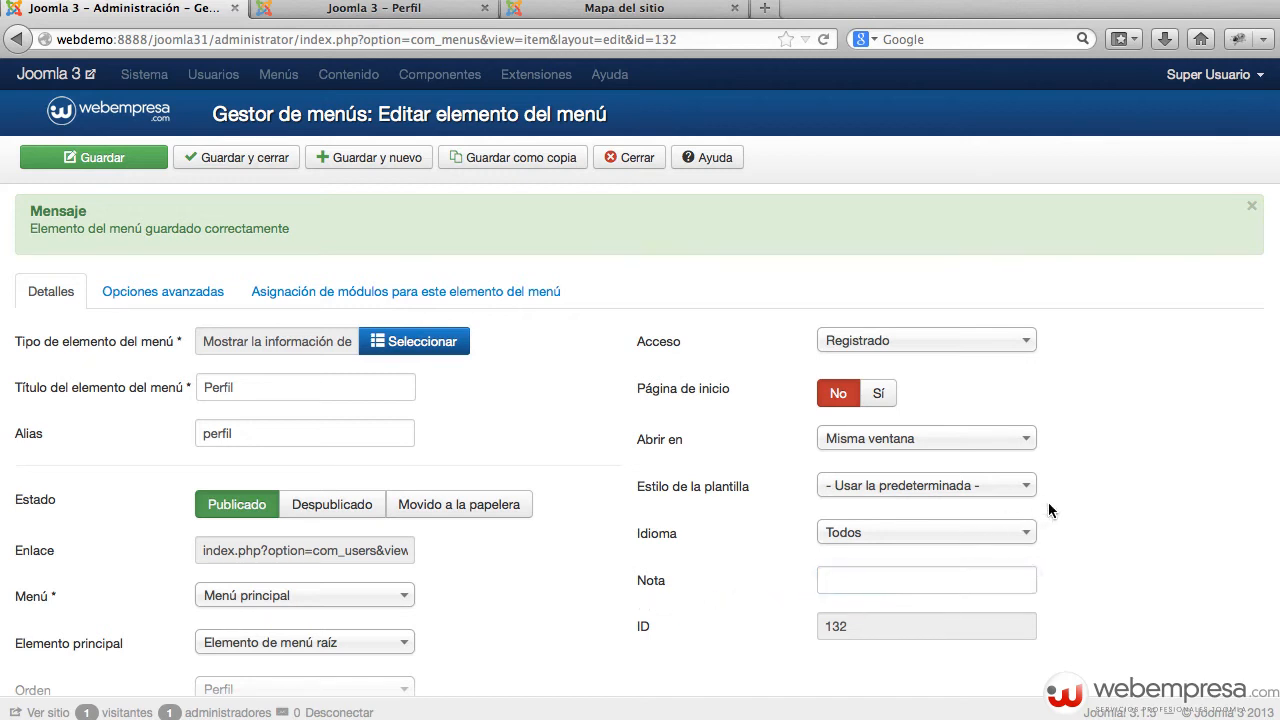
{"action": "left_click", "coordinate": [50, 291]}
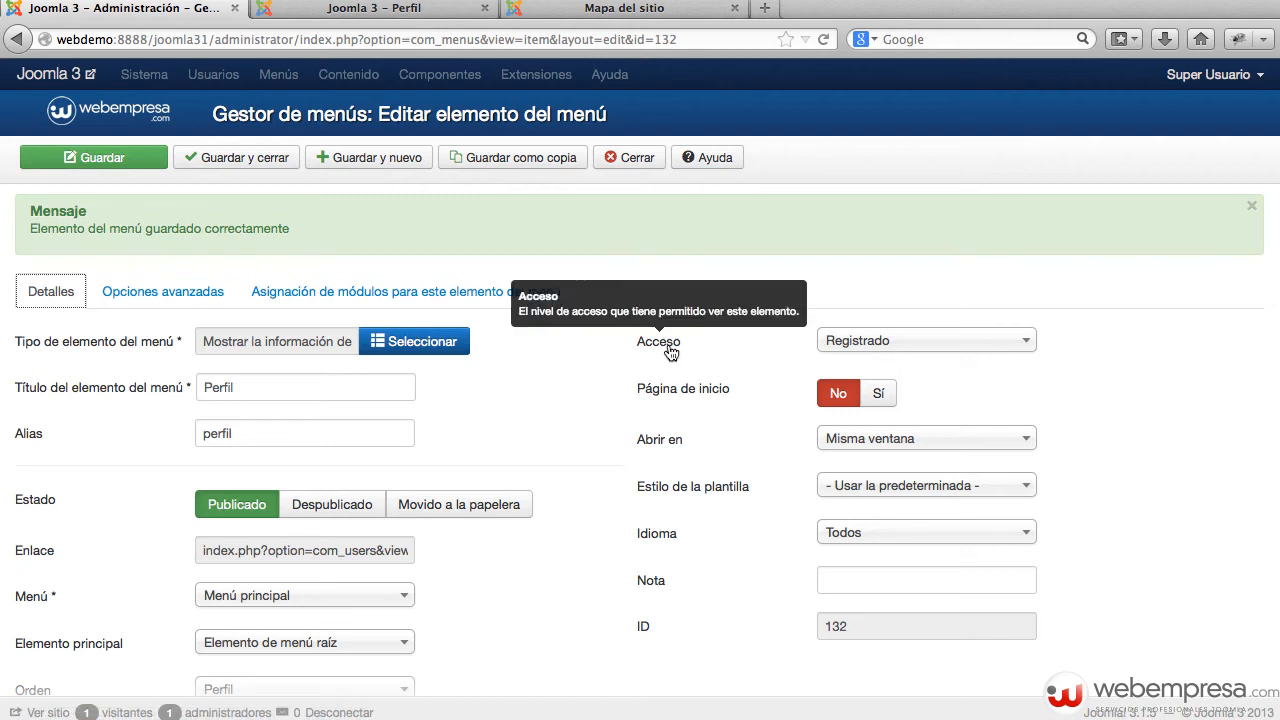
{"action": "left_click", "coordinate": [192, 294]}
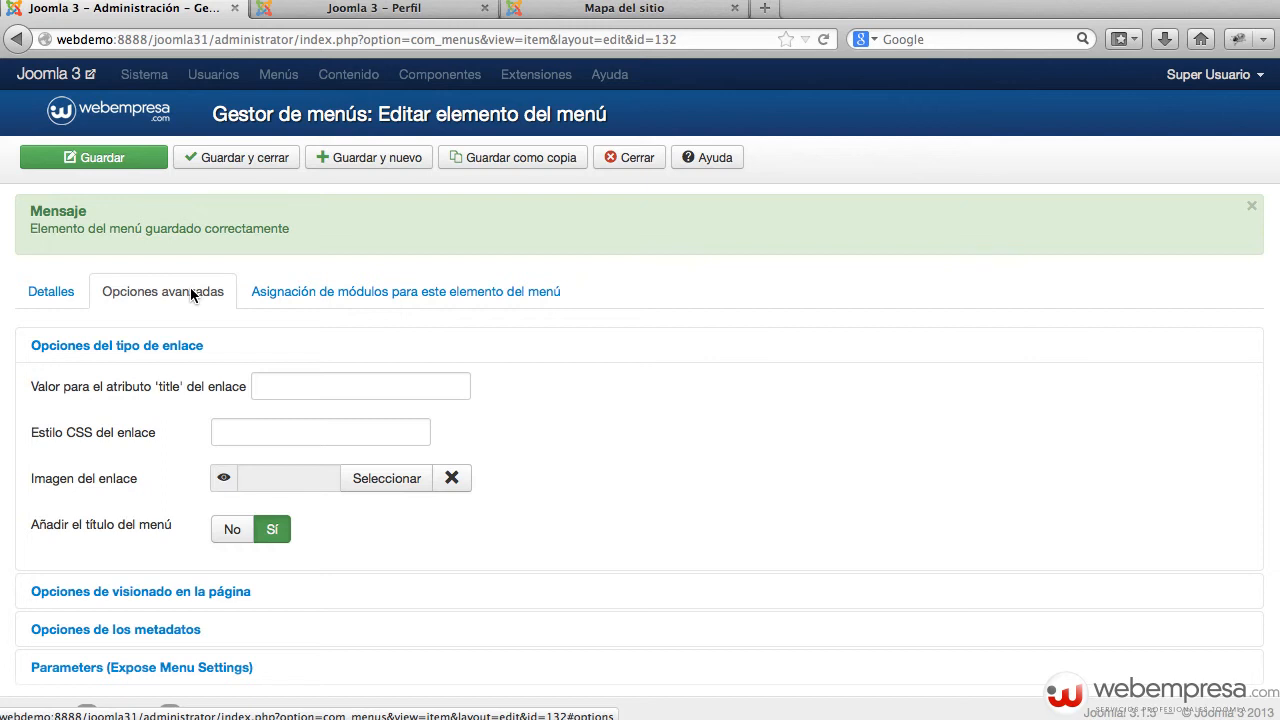
Step: Review Perfil's link type options and its link CSS style field
{"action": "left_click", "coordinate": [192, 294]}
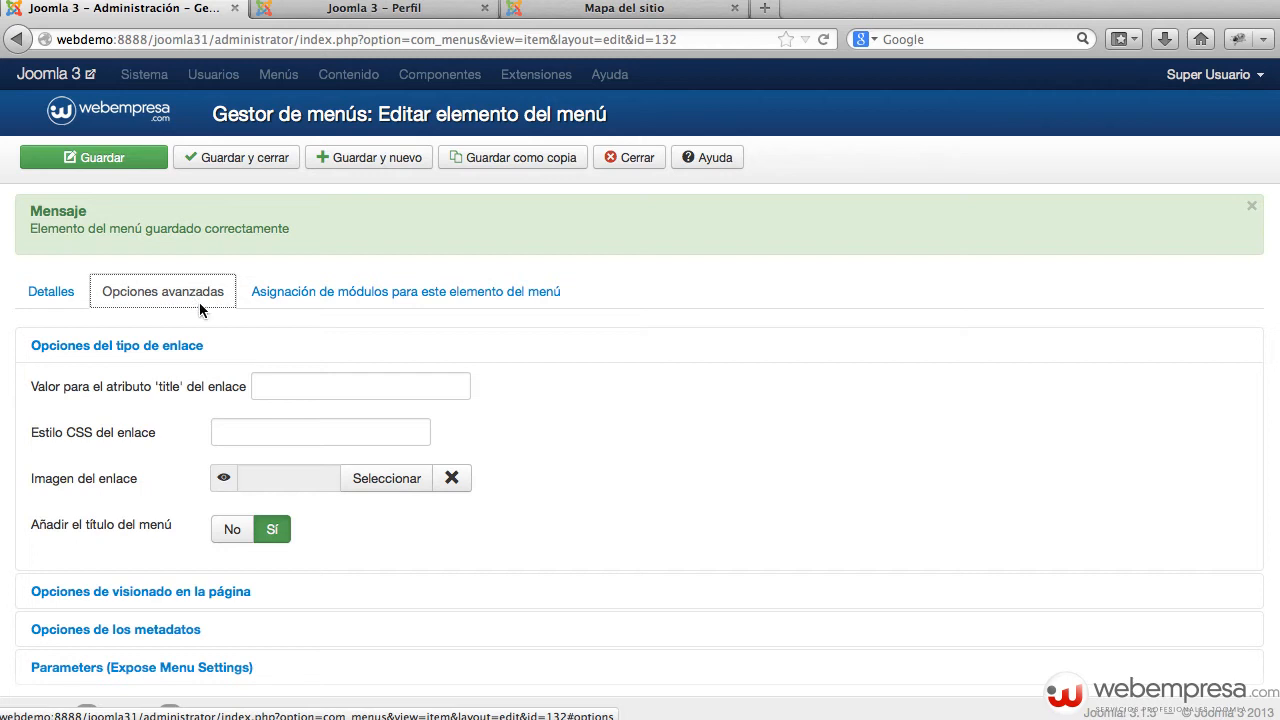
{"action": "left_click", "coordinate": [110, 348]}
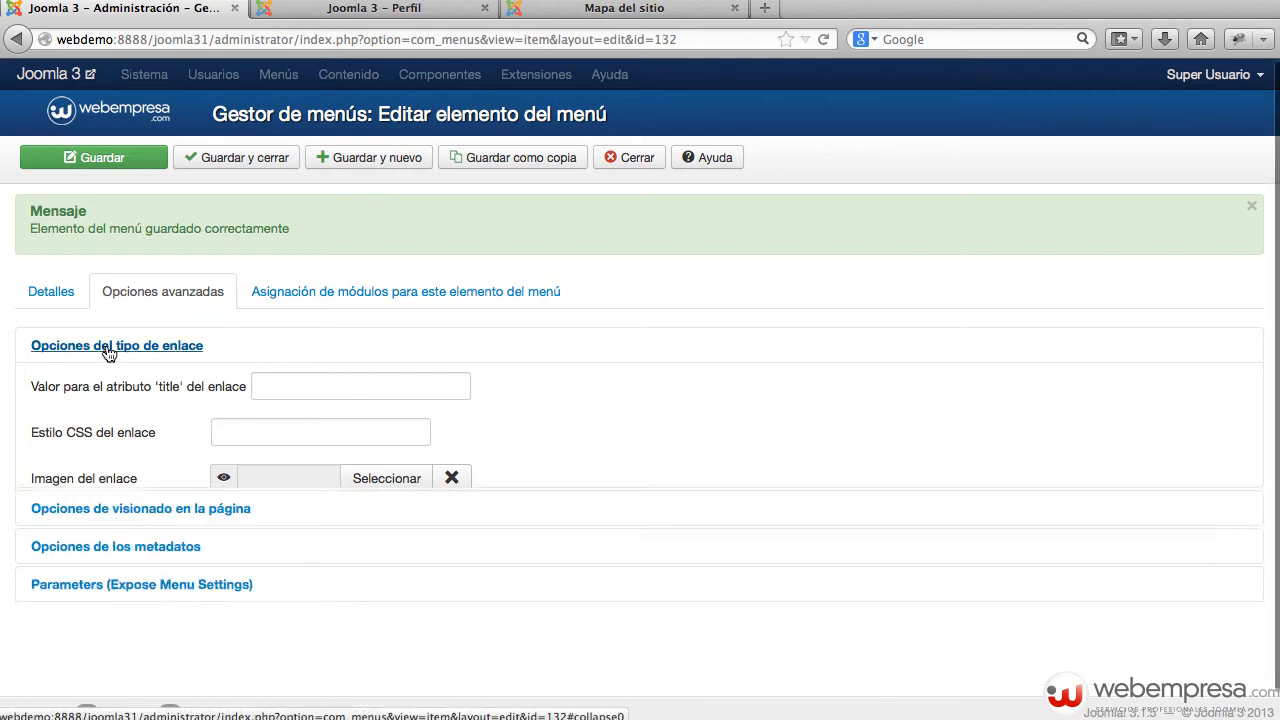
{"action": "left_click", "coordinate": [140, 350]}
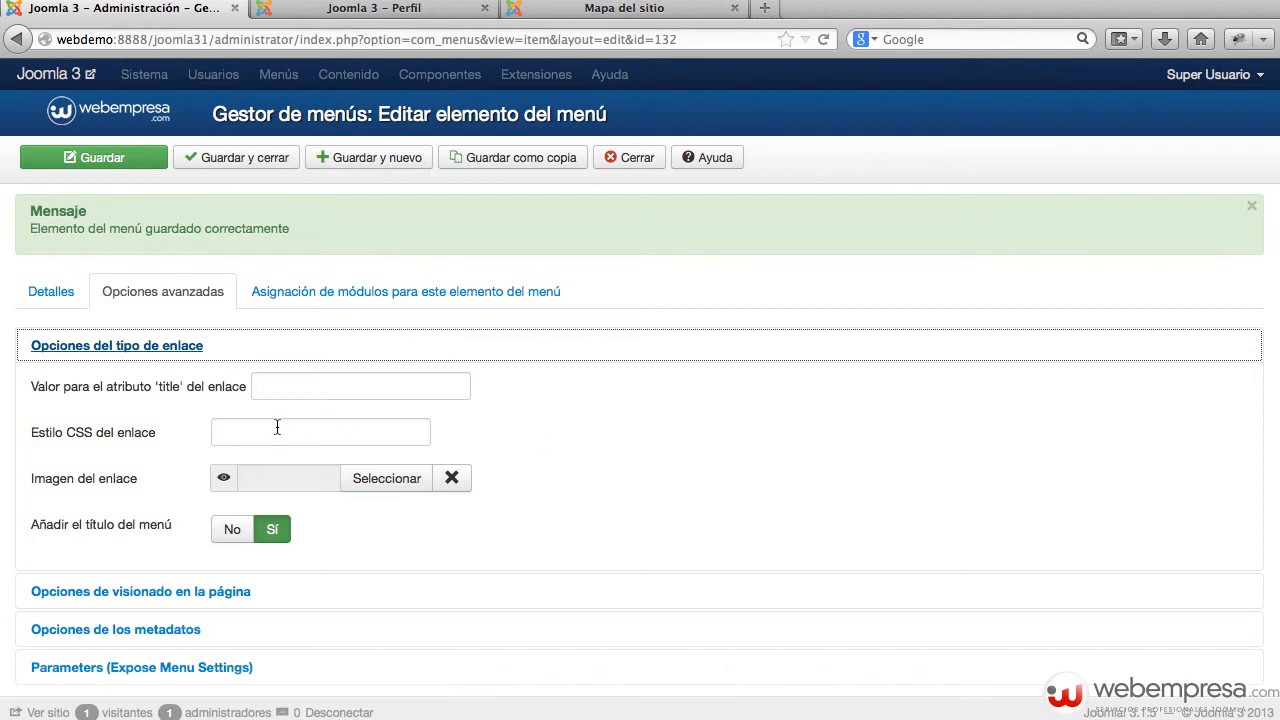
{"action": "left_click", "coordinate": [230, 430]}
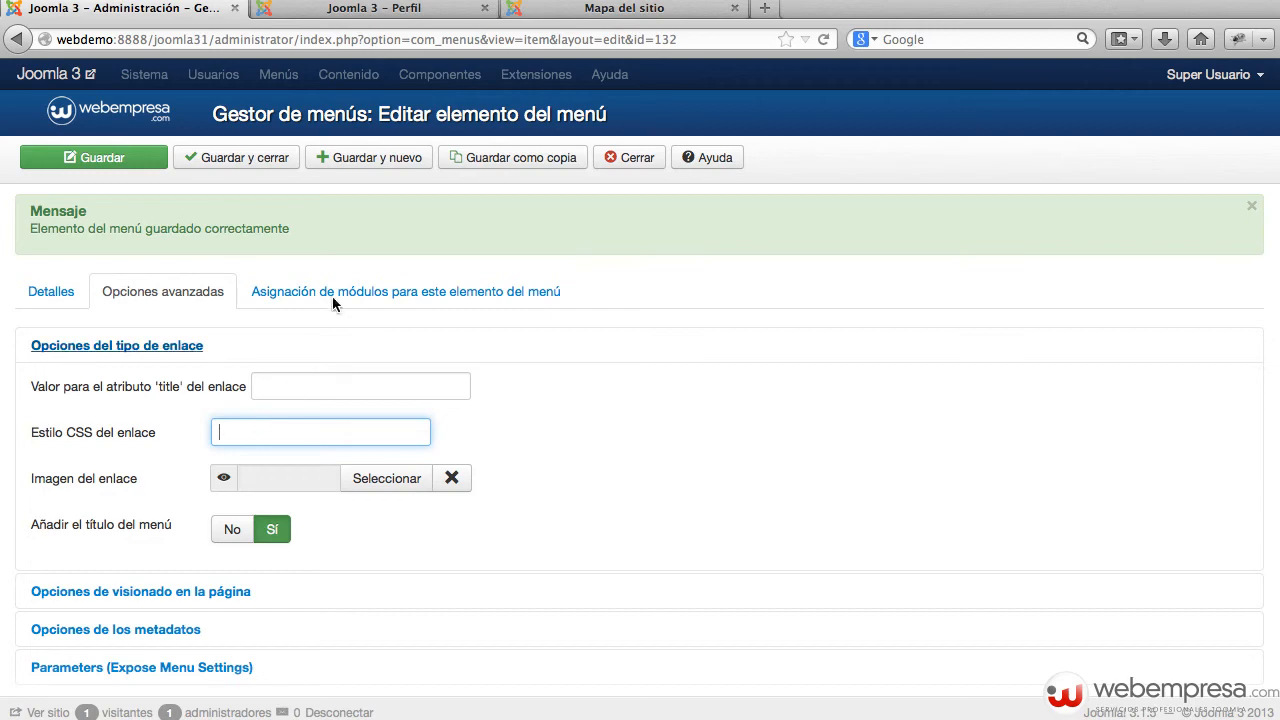
Step: On the public site, visit the Inicio, Historia and Mapa del sitio pages
{"action": "left_click", "coordinate": [355, 10]}
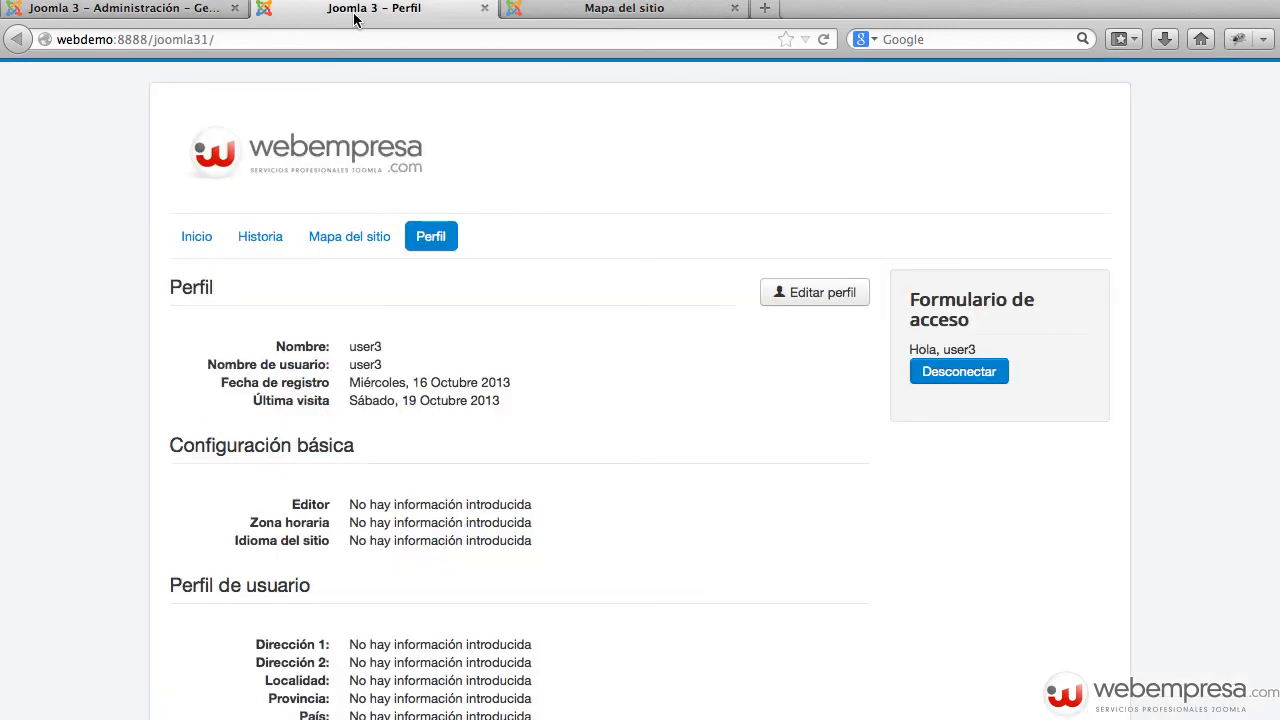
{"action": "left_click", "coordinate": [205, 242]}
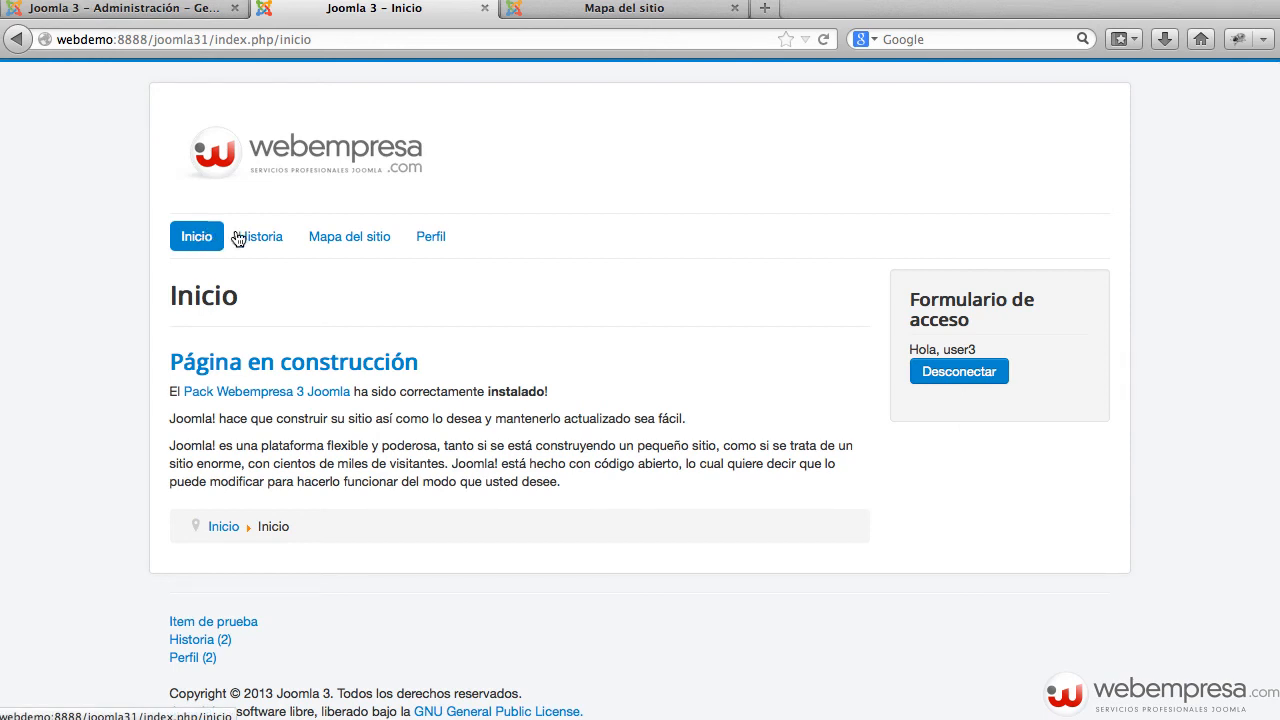
{"action": "left_click", "coordinate": [279, 236]}
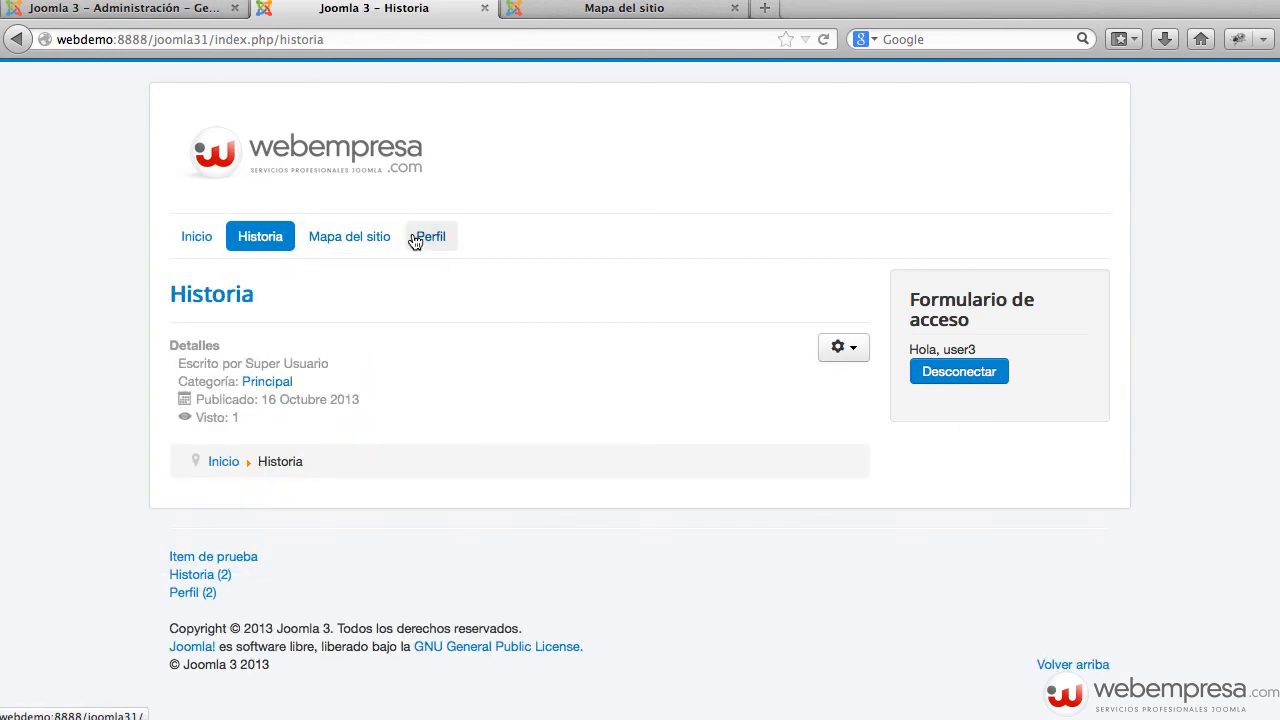
{"action": "left_click", "coordinate": [389, 240]}
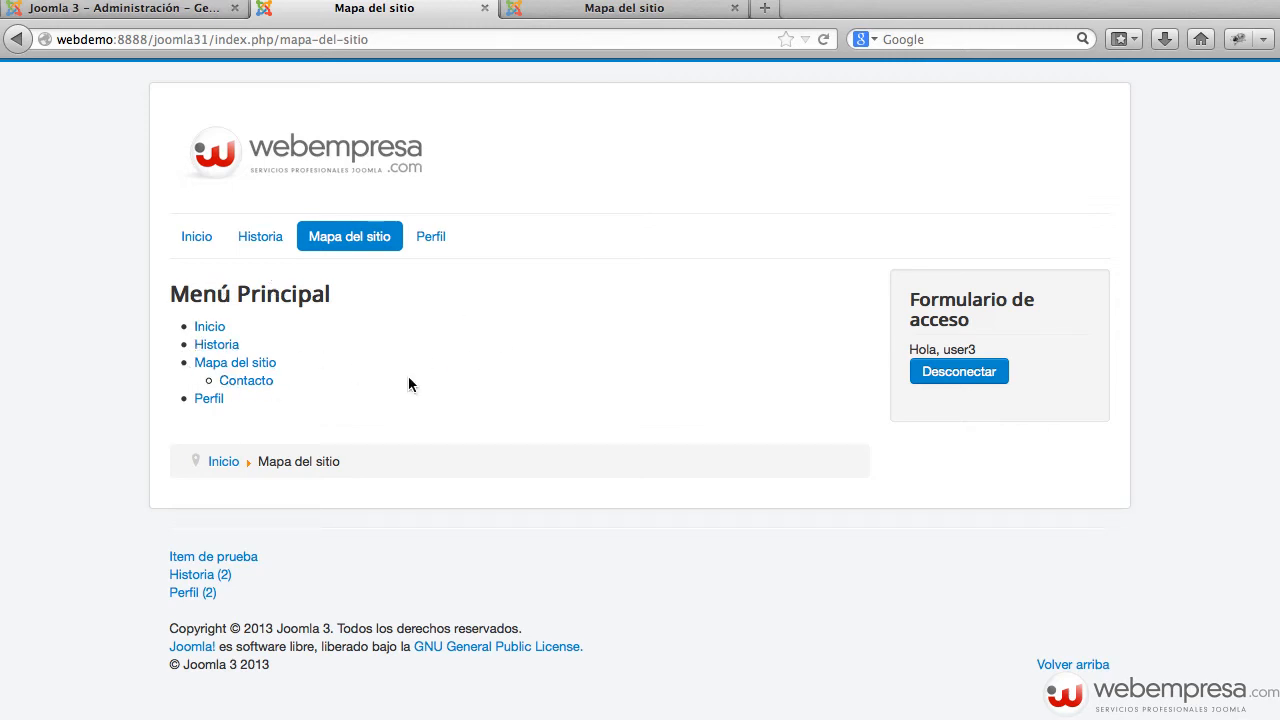
Step: Leave the CSS style empty, glance at the page display options, and close the Perfil editor
{"action": "left_click", "coordinate": [141, 17]}
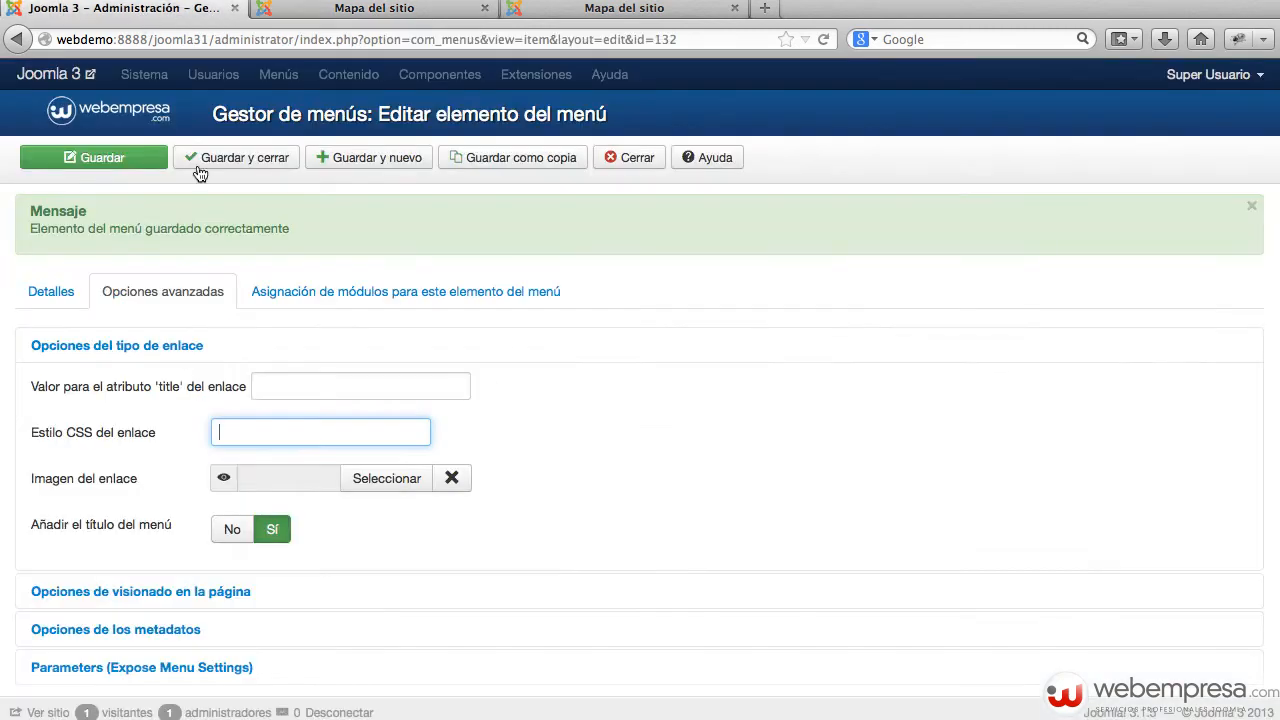
{"action": "left_click", "coordinate": [526, 531]}
{"action": "left_click", "coordinate": [172, 592]}
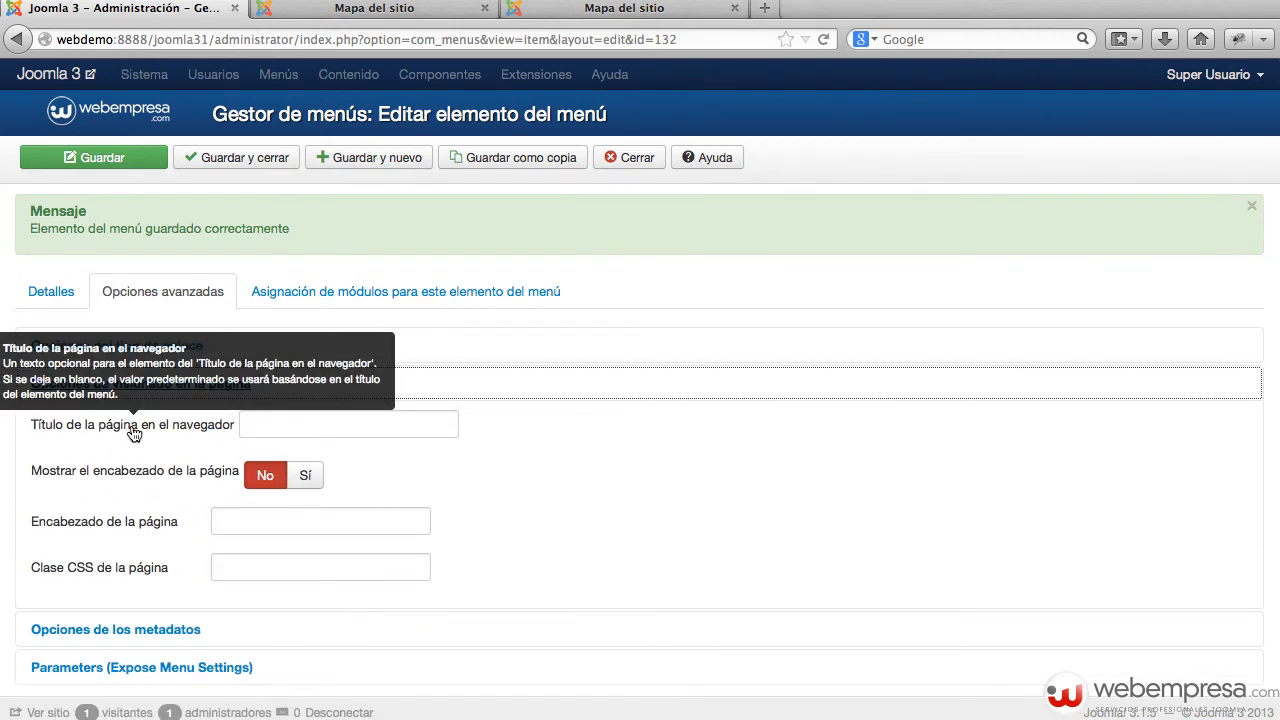
{"action": "left_click", "coordinate": [641, 160]}
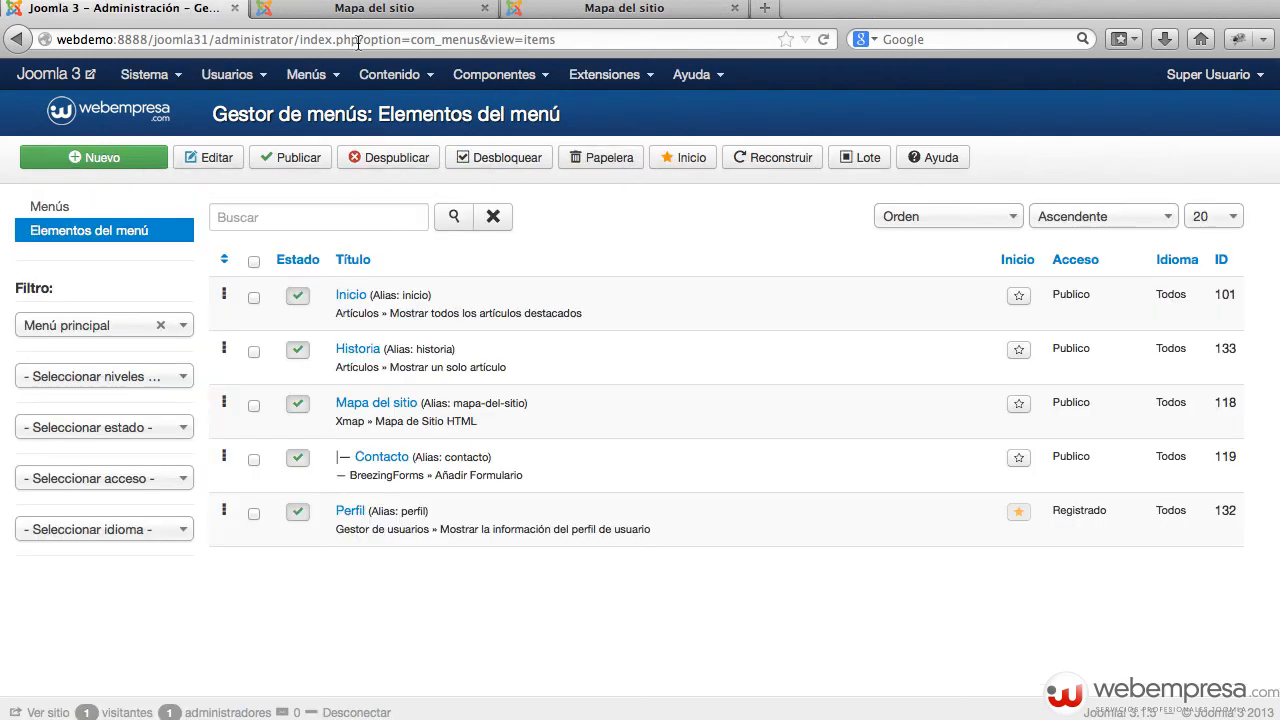
Step: Check the Inicio heading on the front end and open the Inicio menu item for editing
{"action": "left_click", "coordinate": [360, 9]}
{"action": "left_click", "coordinate": [200, 242]}
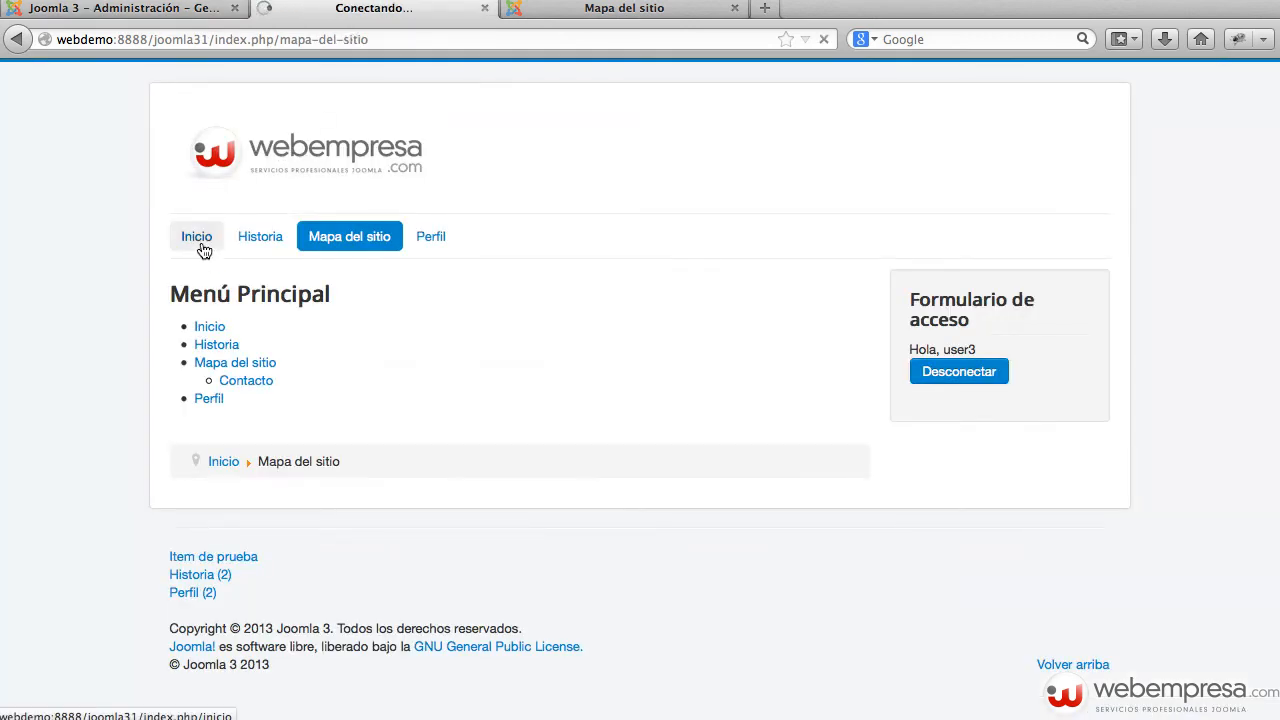
{"action": "left_click_drag", "start_coordinate": [177, 295], "coordinate": [278, 296]}
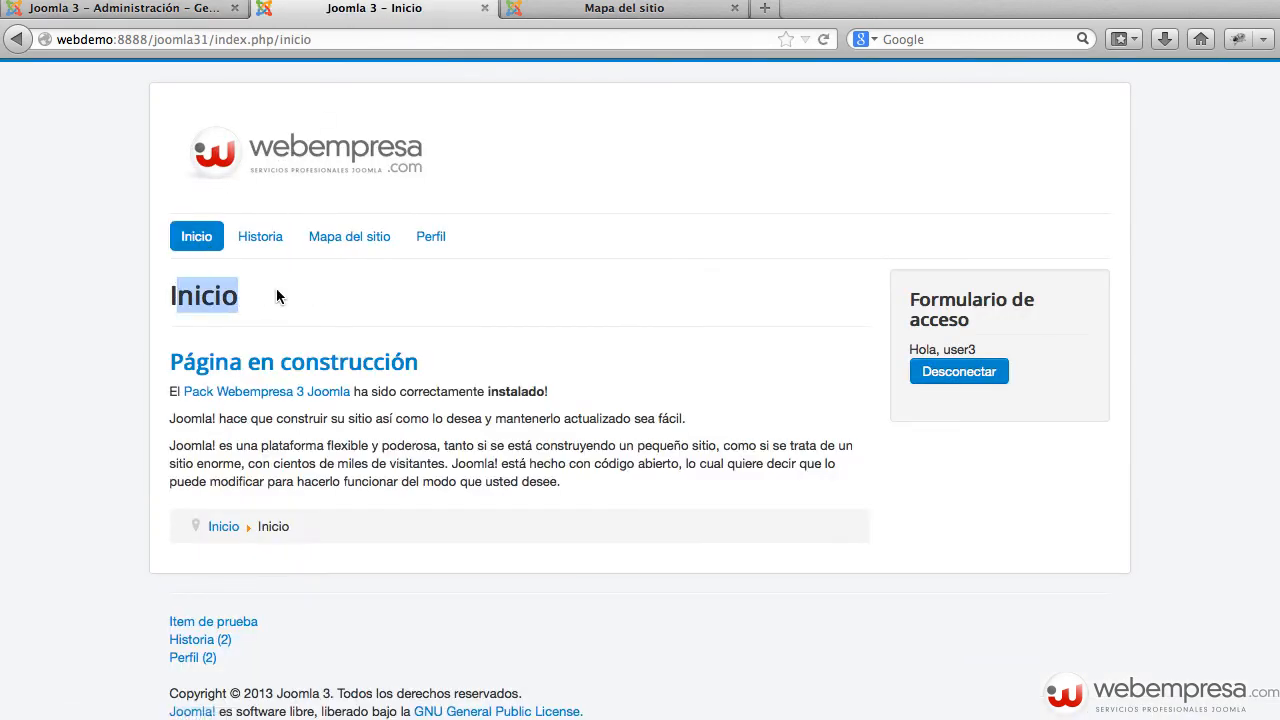
{"action": "left_click", "coordinate": [221, 12]}
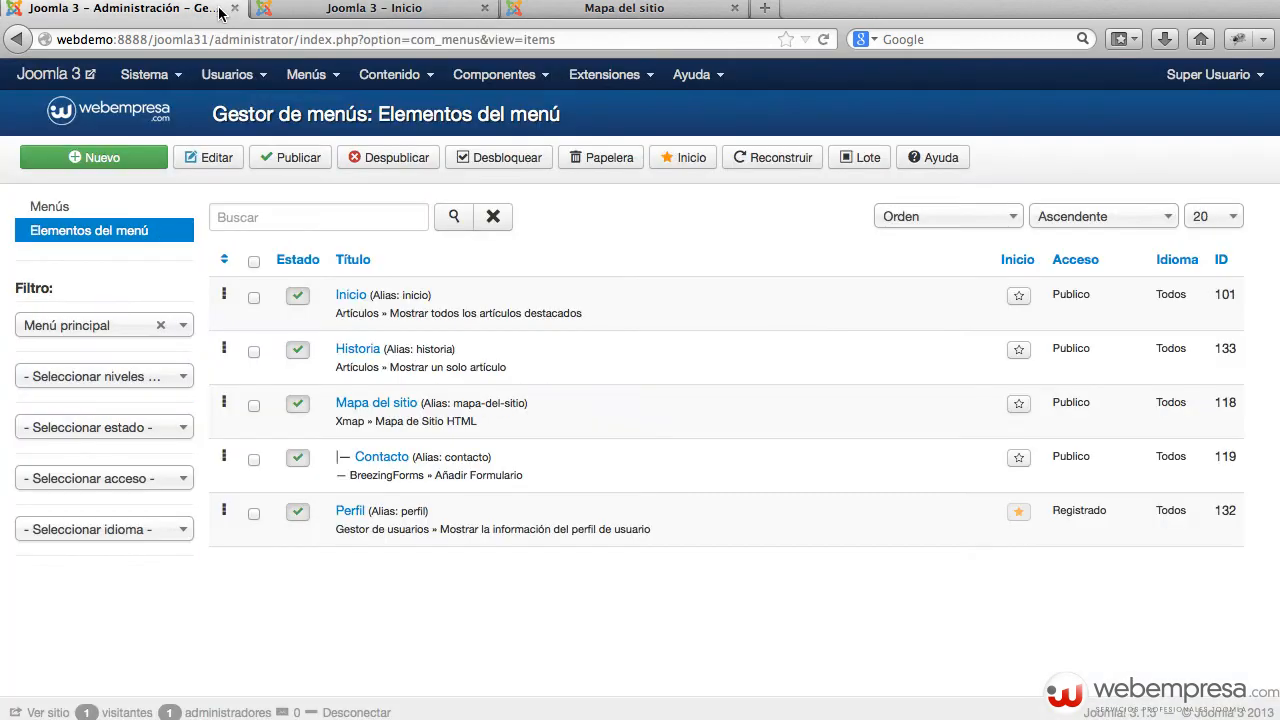
{"action": "left_click", "coordinate": [352, 296]}
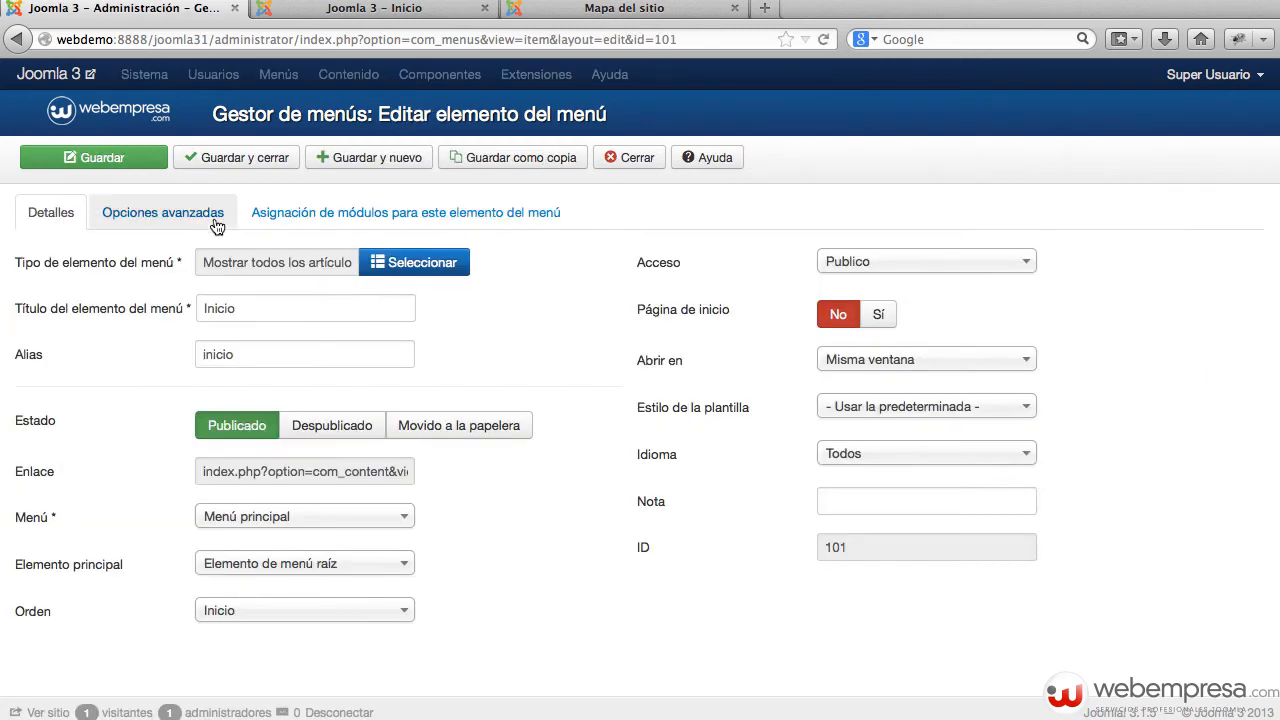
Step: Set Mostrar el encabezado de la página to No, save, and reload the front-end Inicio page
{"action": "left_click", "coordinate": [195, 220]}
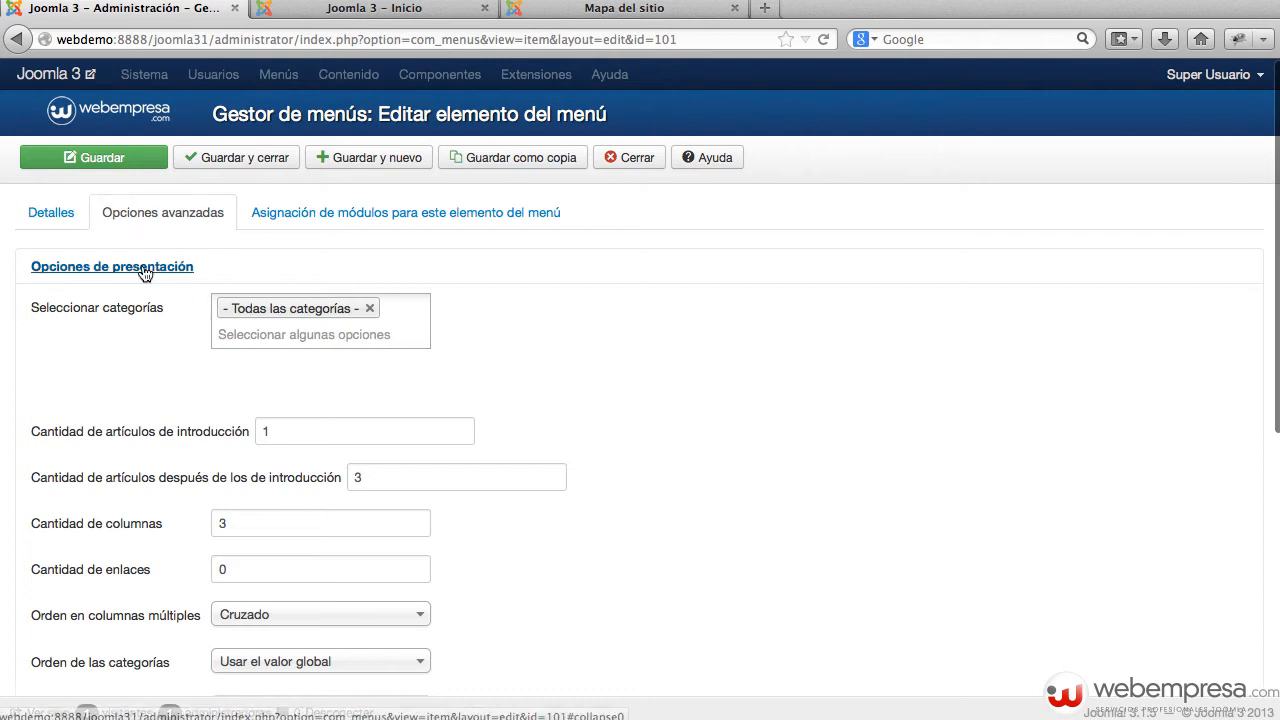
{"action": "left_click", "coordinate": [63, 267]}
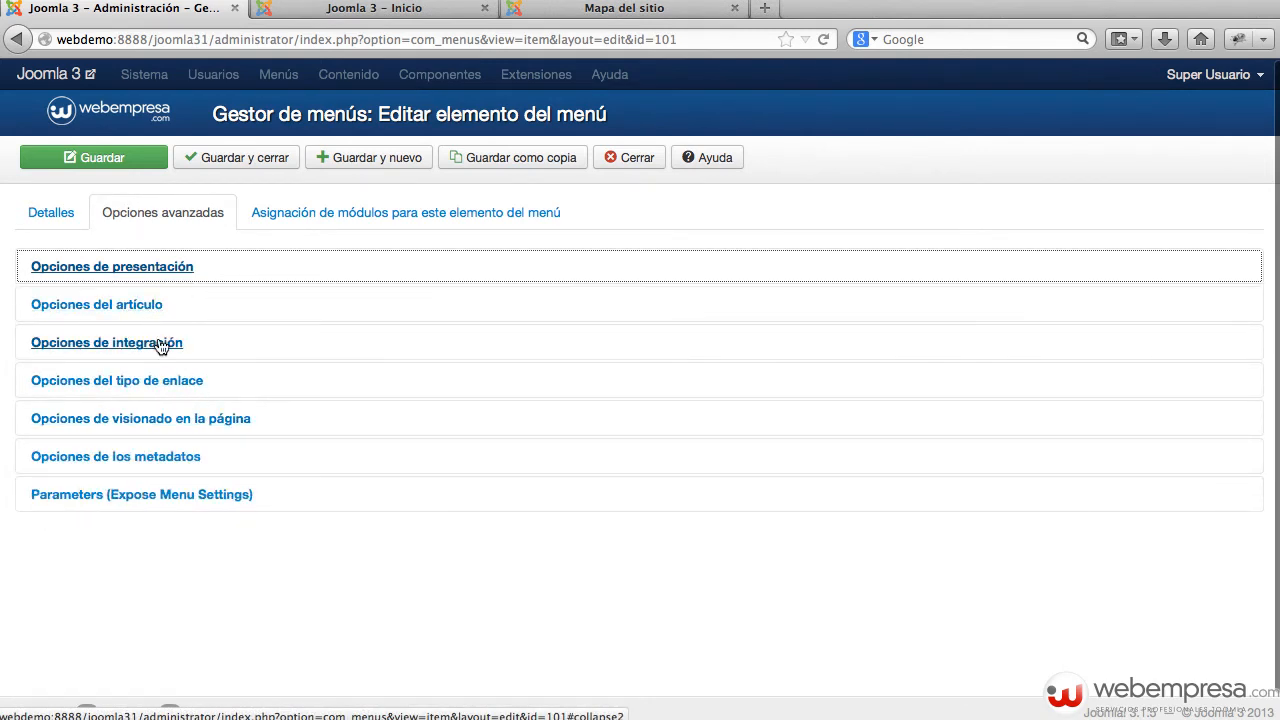
{"action": "left_click", "coordinate": [299, 420]}
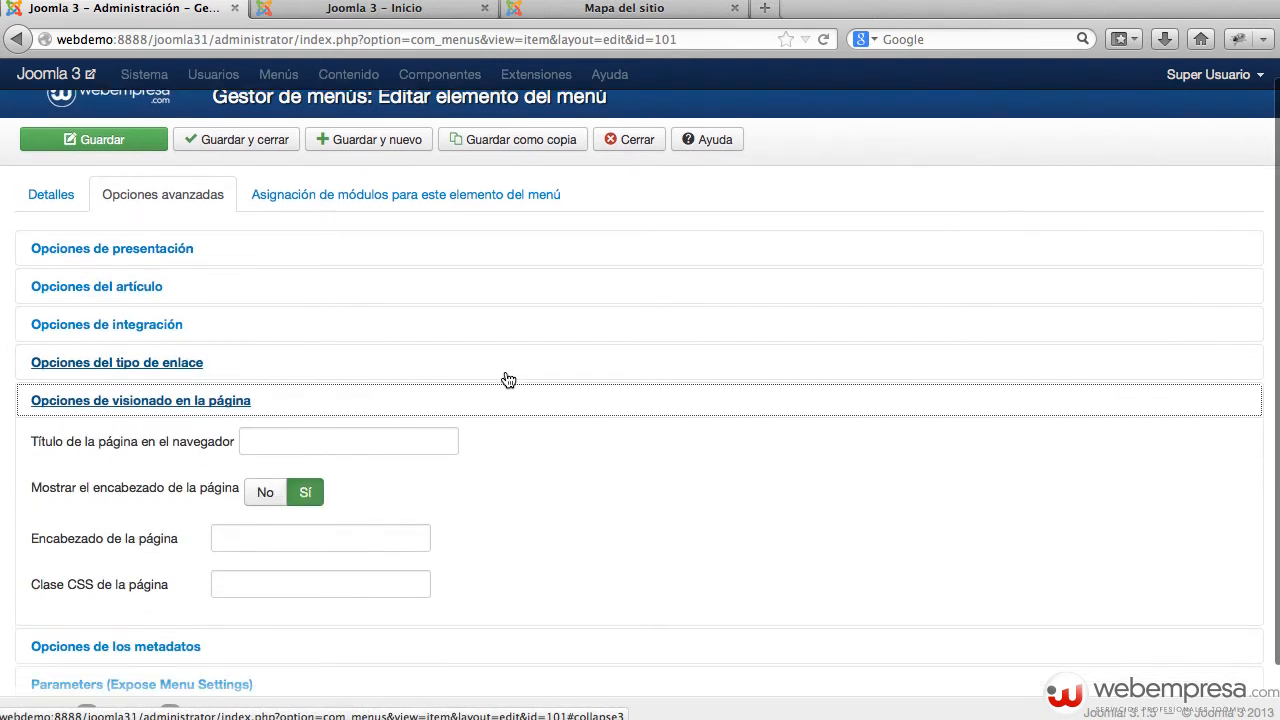
{"action": "left_click", "coordinate": [280, 440]}
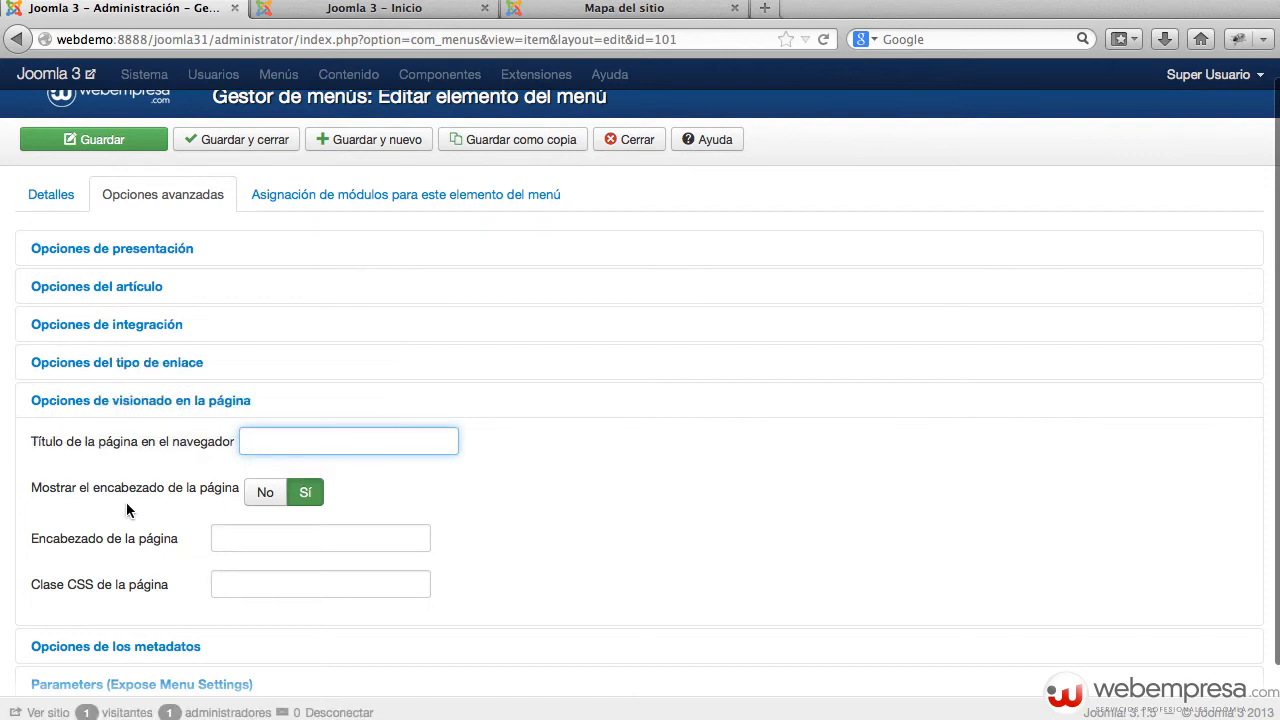
{"action": "left_click", "coordinate": [268, 494]}
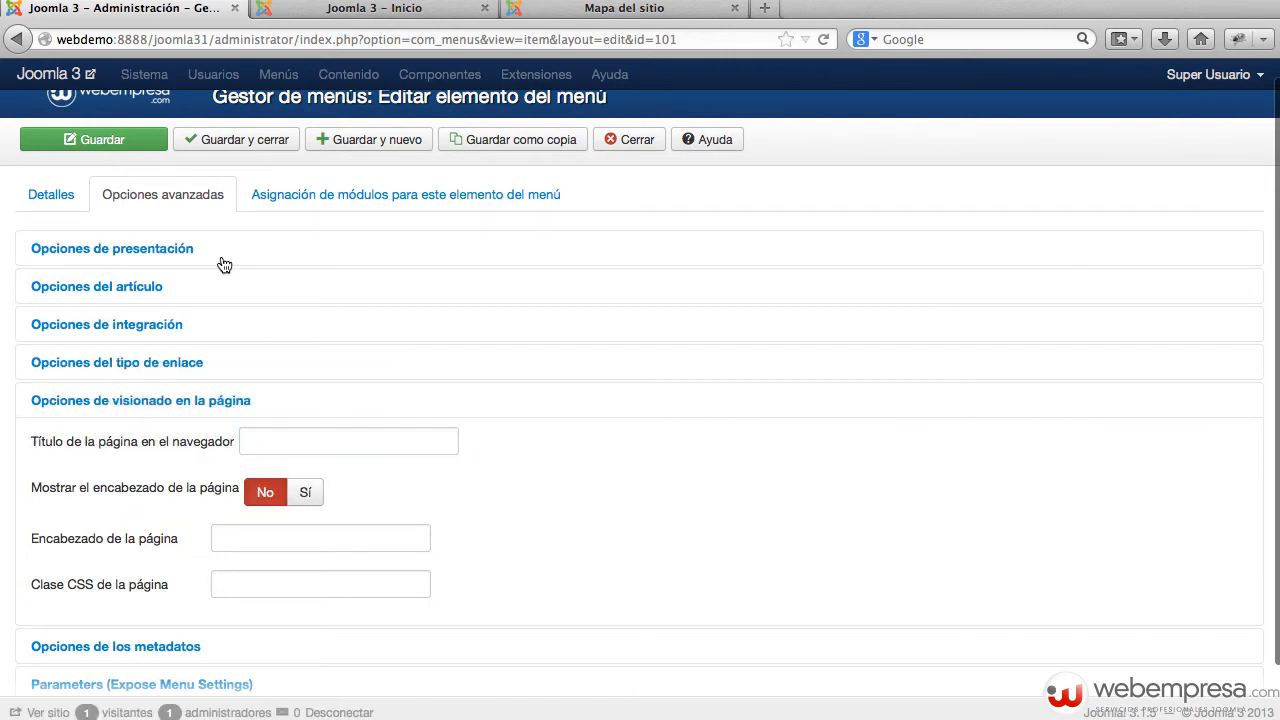
{"action": "left_click", "coordinate": [145, 145]}
{"action": "left_click", "coordinate": [335, 14]}
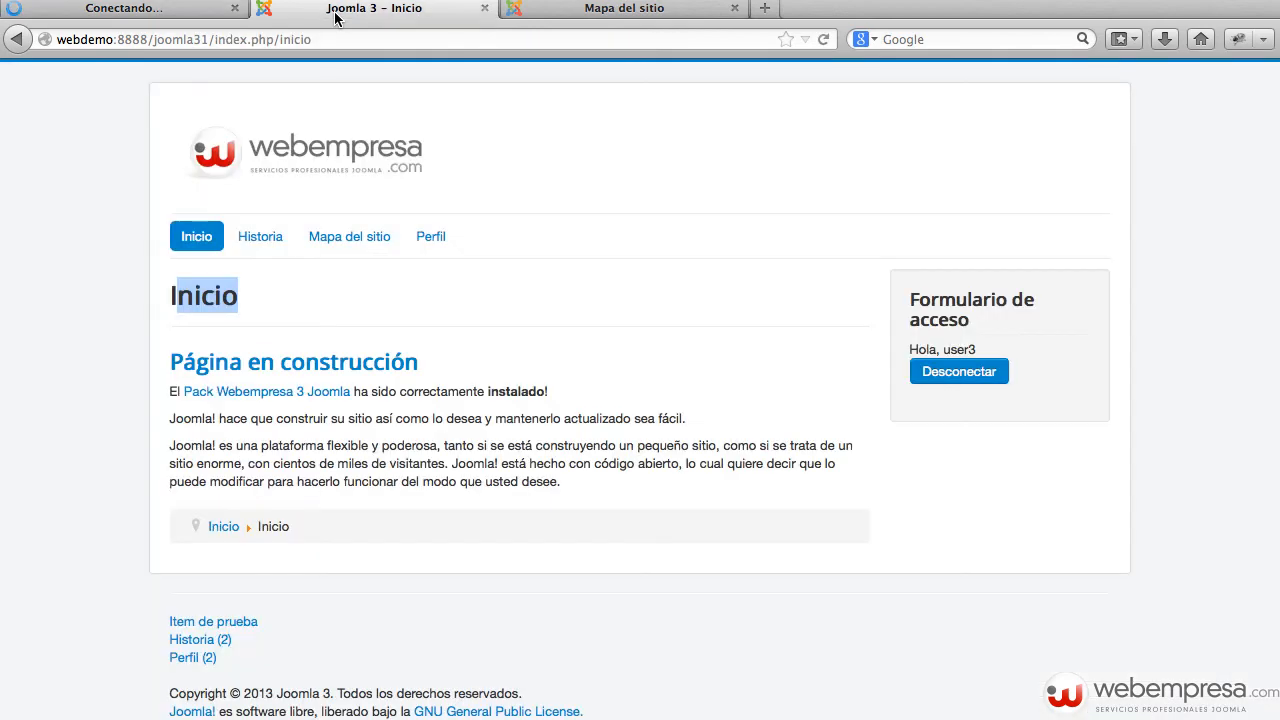
{"action": "key", "text": "super+r"}
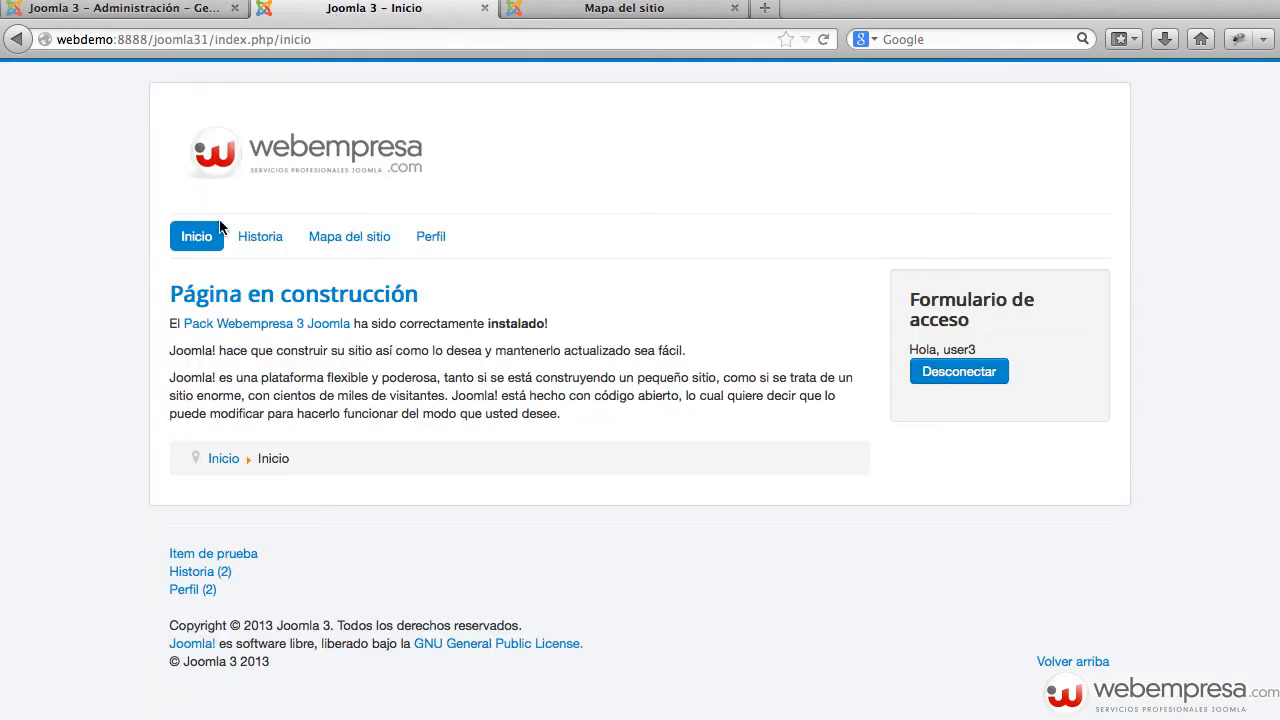
Step: Reopen Inicio's page display options and compare them with the front-end Inicio page
{"action": "left_click", "coordinate": [176, 16]}
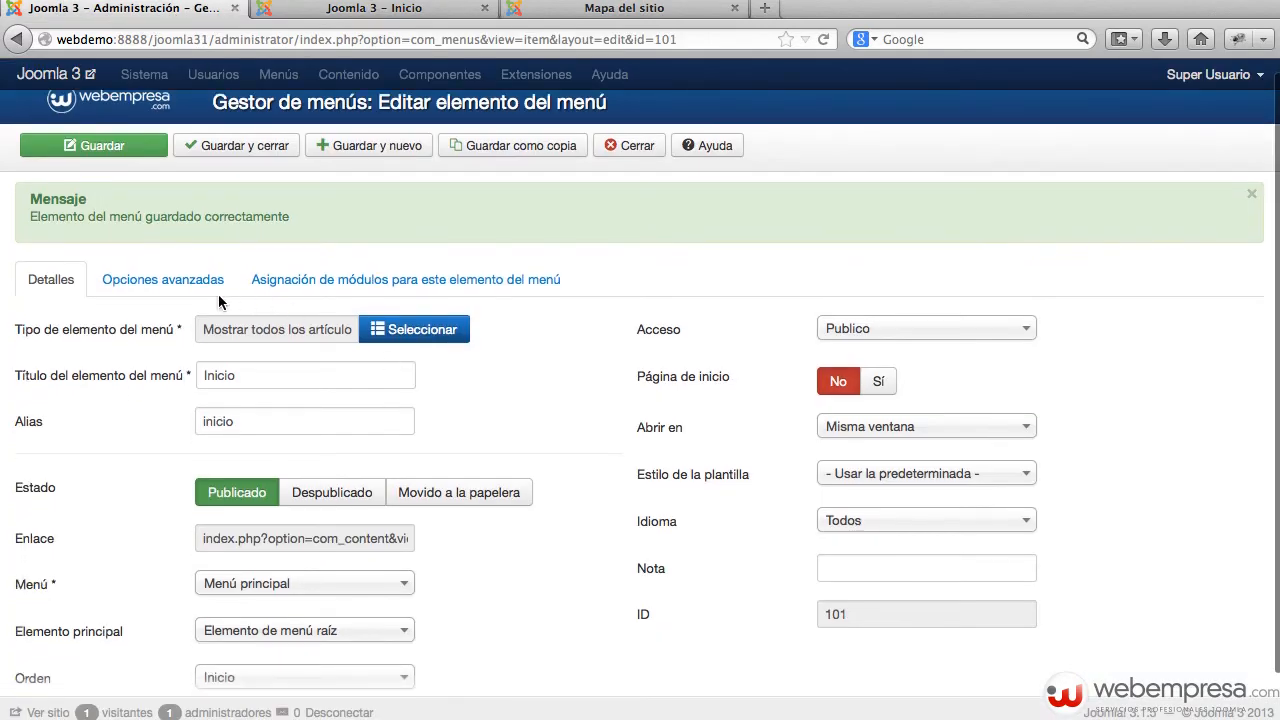
{"action": "left_click", "coordinate": [218, 294]}
{"action": "scroll", "coordinate": [323, 345], "scroll_direction": "down", "scroll_amount": 5}
{"action": "scroll", "coordinate": [323, 345], "scroll_direction": "down", "scroll_amount": 5}
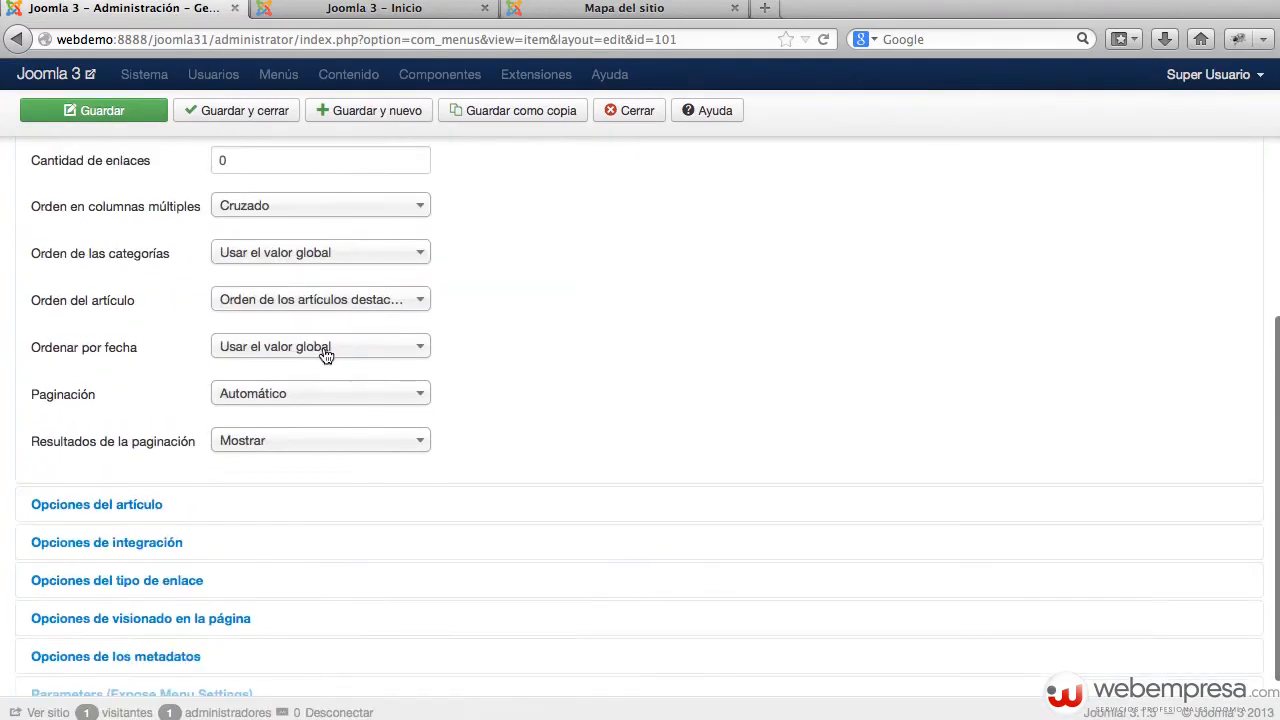
{"action": "left_click", "coordinate": [155, 573]}
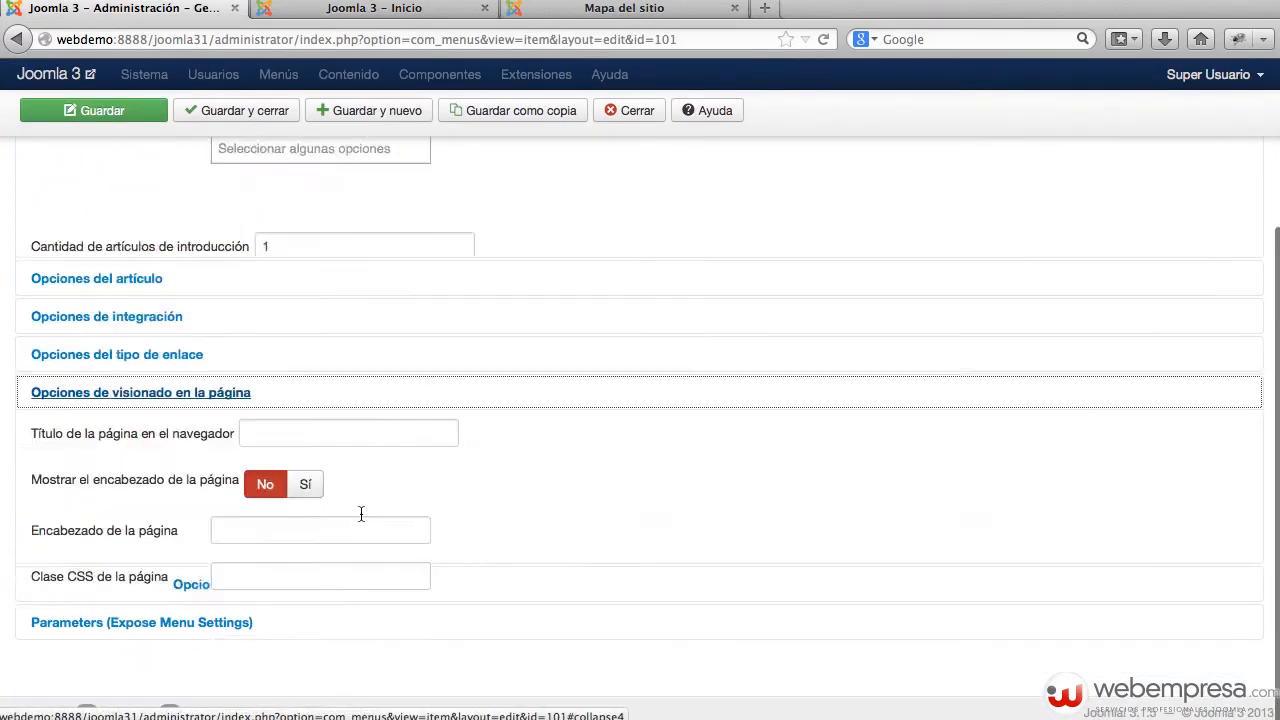
{"action": "left_click", "coordinate": [278, 368]}
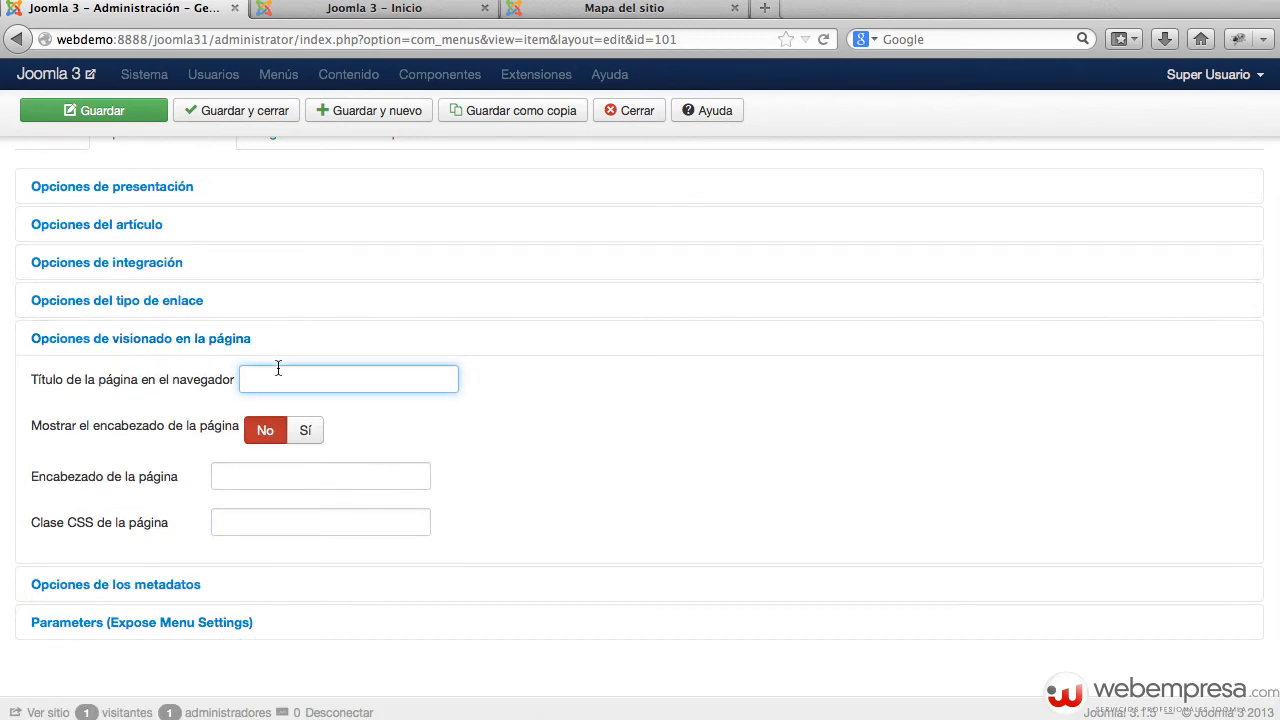
{"action": "left_click", "coordinate": [348, 14]}
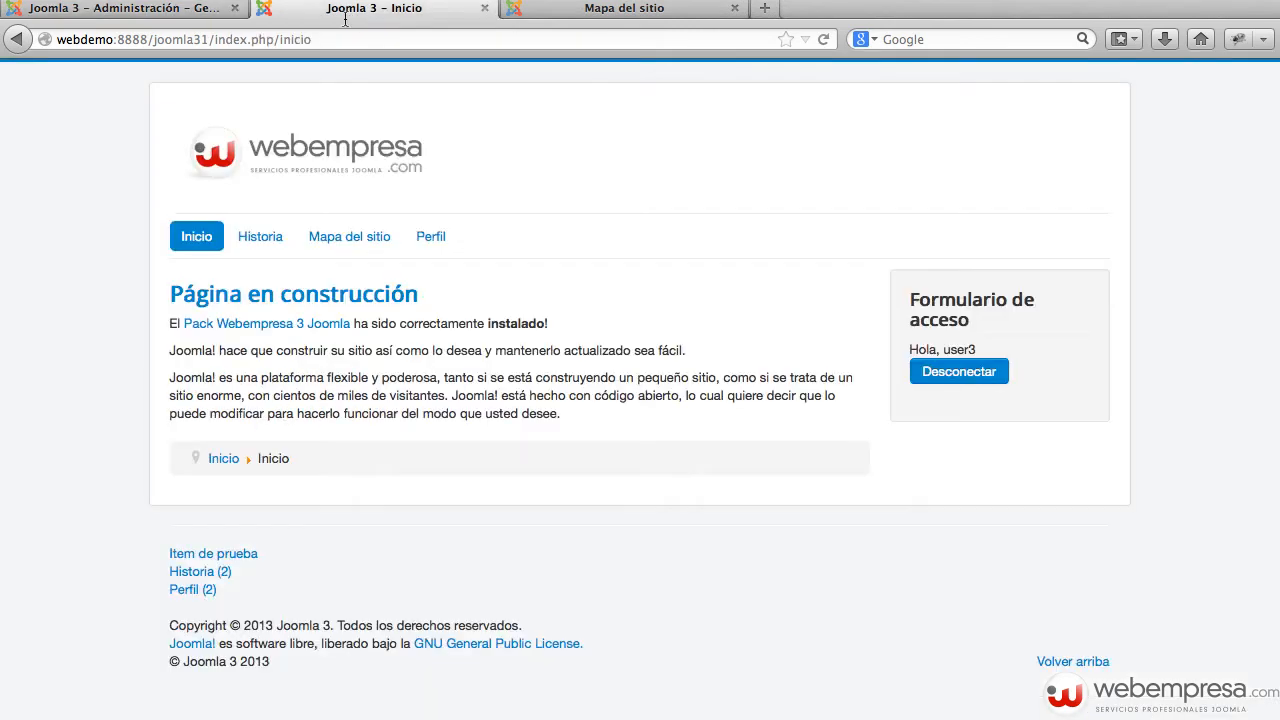
{"action": "left_click", "coordinate": [145, 14]}
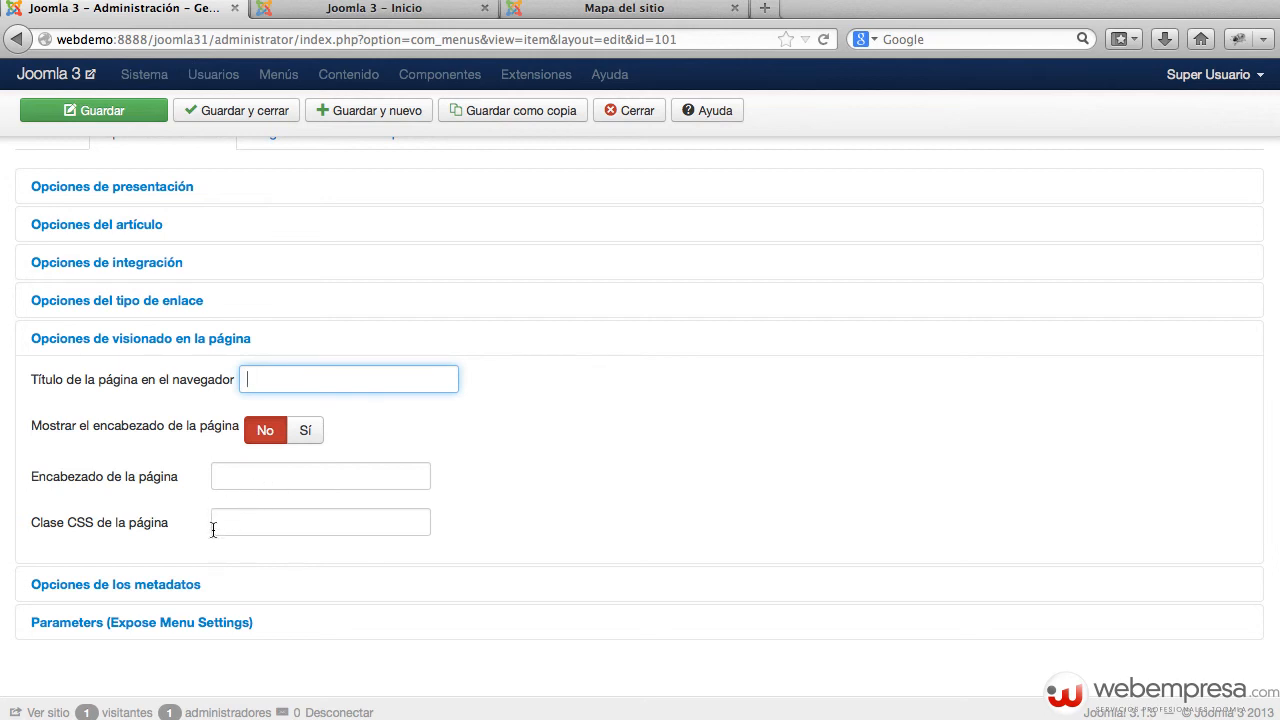
Step: Review Inicio's link type and page display sections again, checking the front-end page
{"action": "mouse_move", "coordinate": [63, 531]}
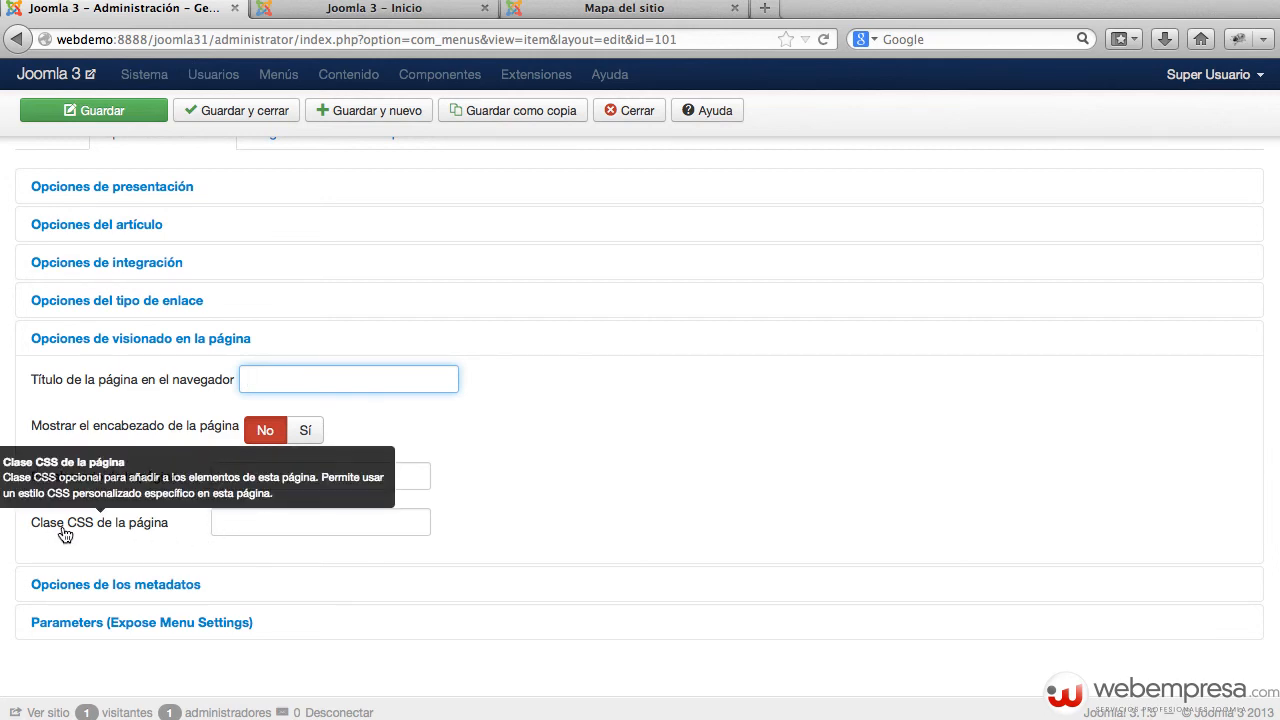
{"action": "left_click", "coordinate": [249, 302]}
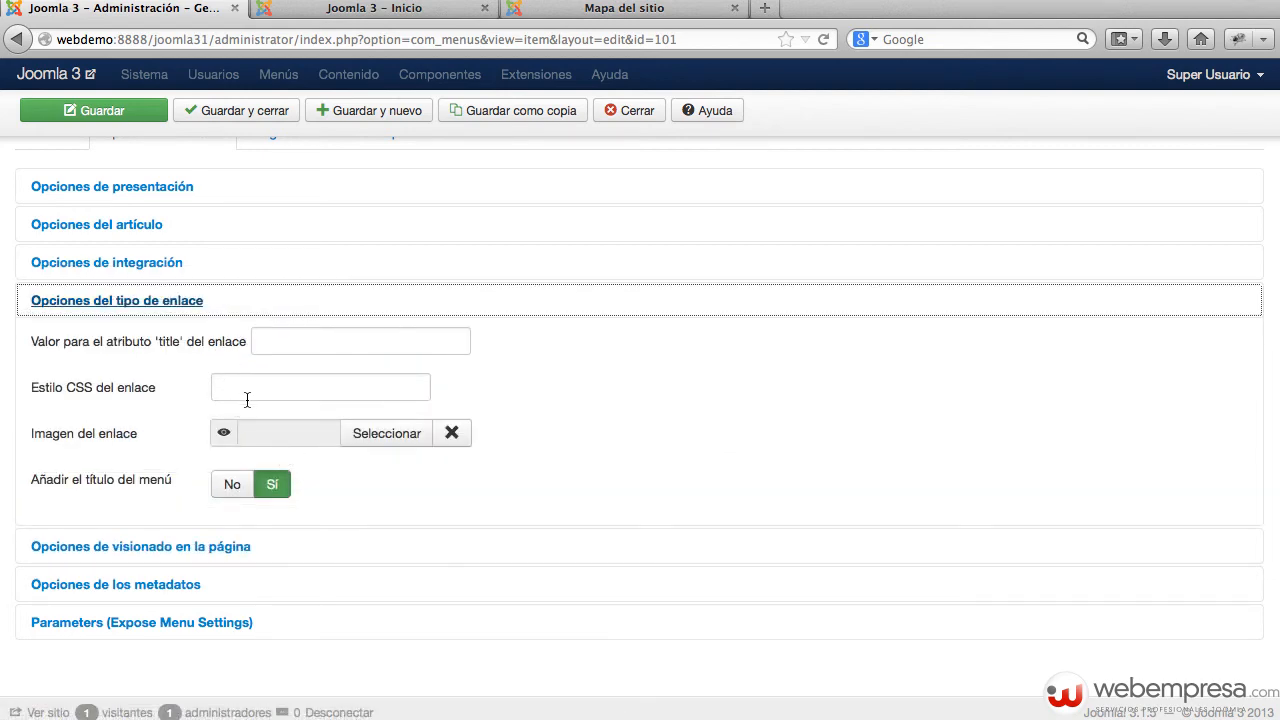
{"action": "left_click", "coordinate": [174, 309]}
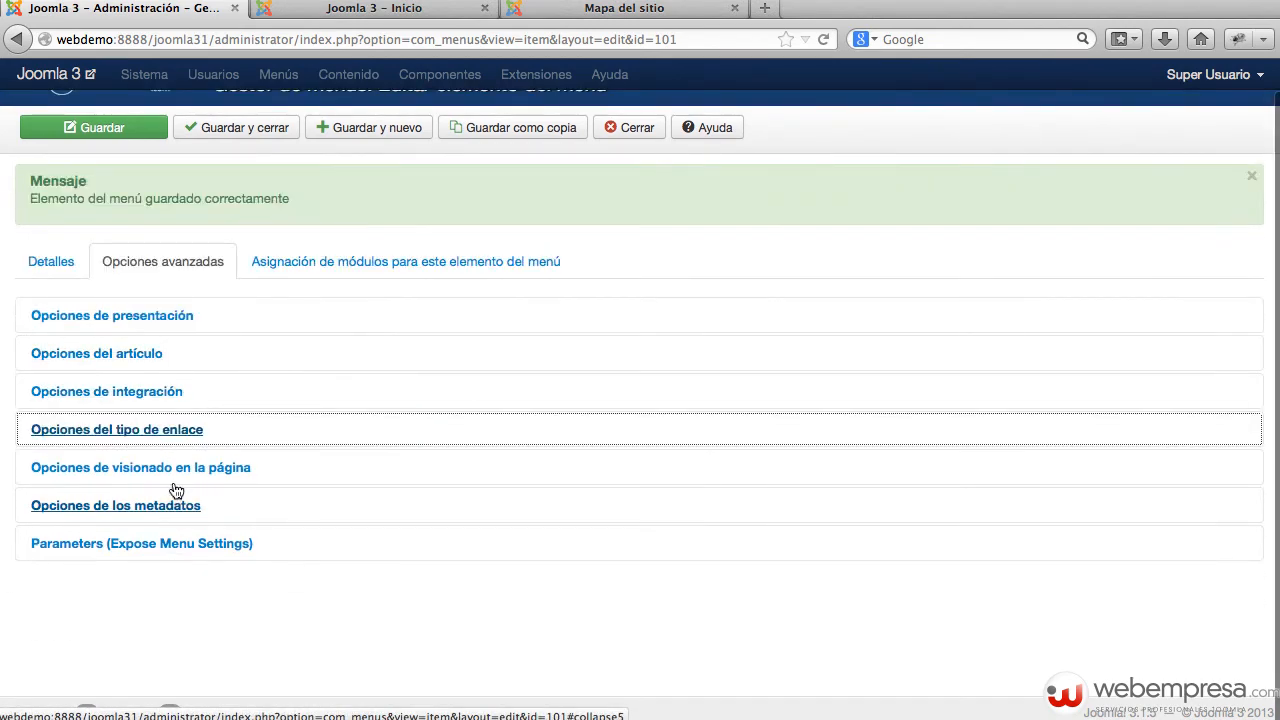
{"action": "left_click", "coordinate": [165, 467]}
{"action": "scroll", "coordinate": [270, 650], "scroll_direction": "down", "scroll_amount": 3}
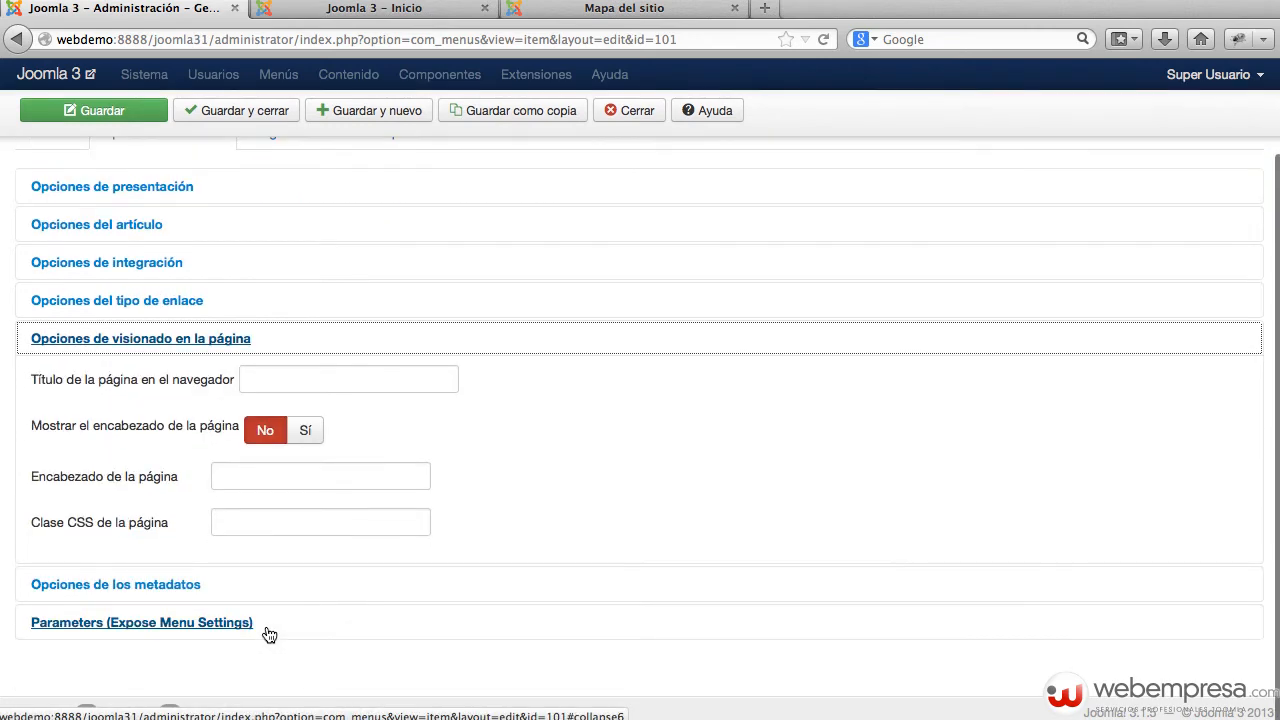
{"action": "left_click", "coordinate": [374, 8]}
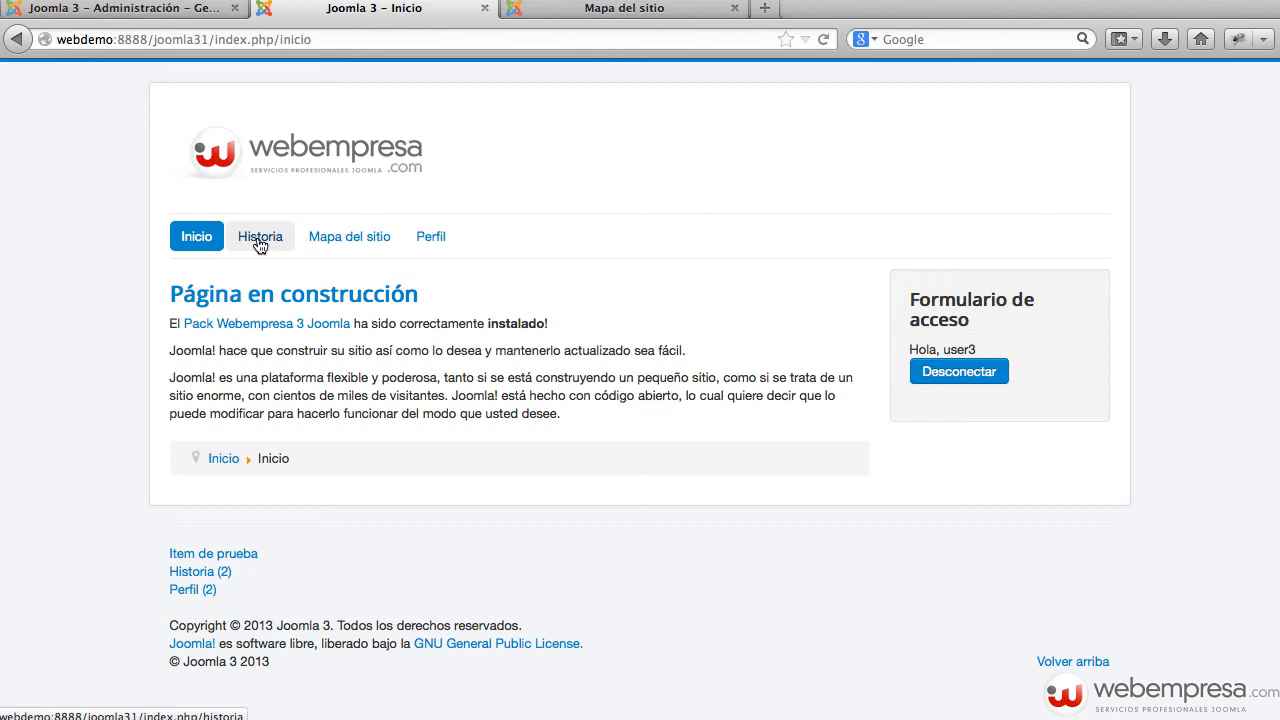
{"action": "left_click", "coordinate": [196, 14]}
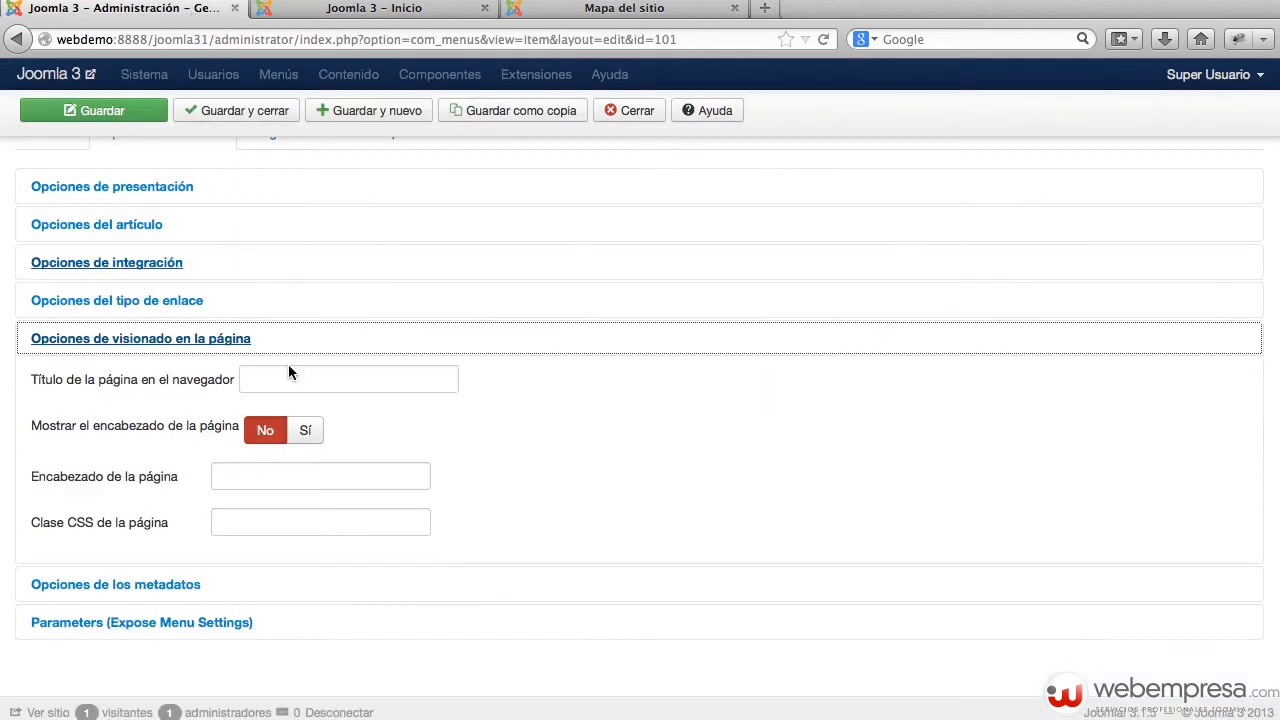
Step: Expand Inicio's metadata and Expose Menu Settings parameters, then show its module assignments
{"action": "left_click", "coordinate": [145, 590]}
{"action": "scroll", "coordinate": [588, 410], "scroll_direction": "down", "scroll_amount": 2}
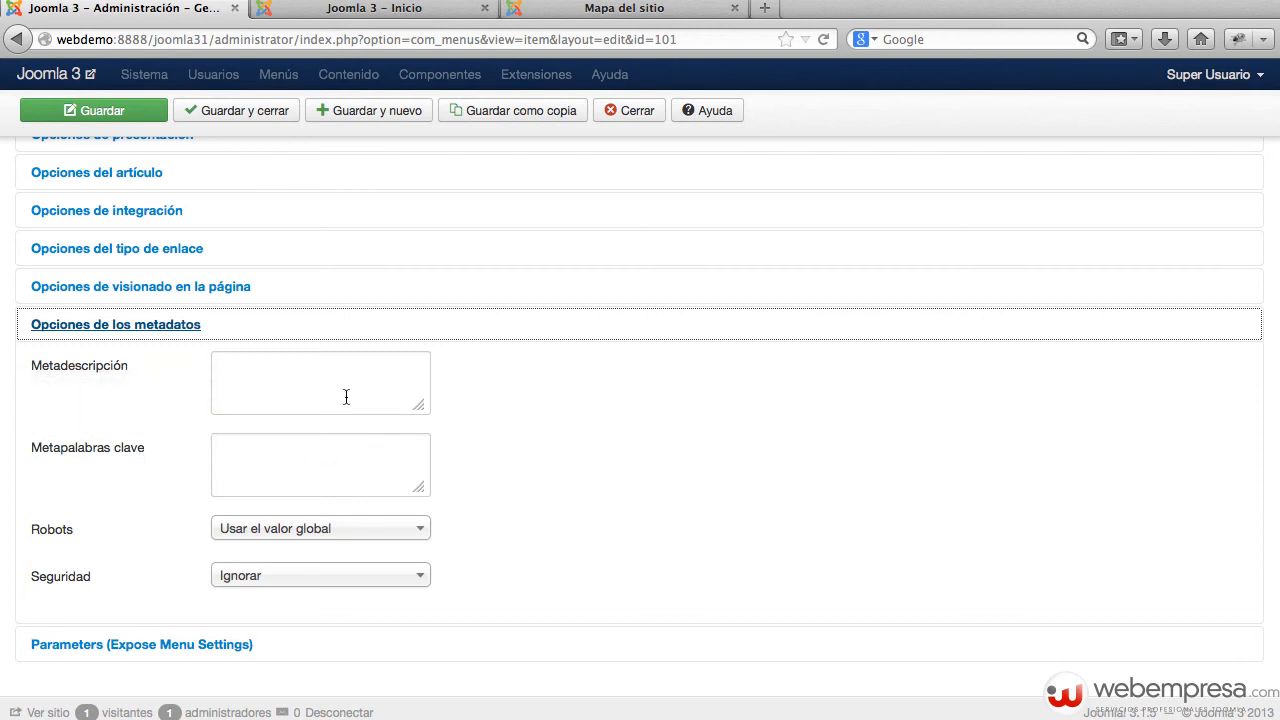
{"action": "scroll", "coordinate": [349, 400], "scroll_direction": "down", "scroll_amount": 1}
{"action": "left_click", "coordinate": [220, 622]}
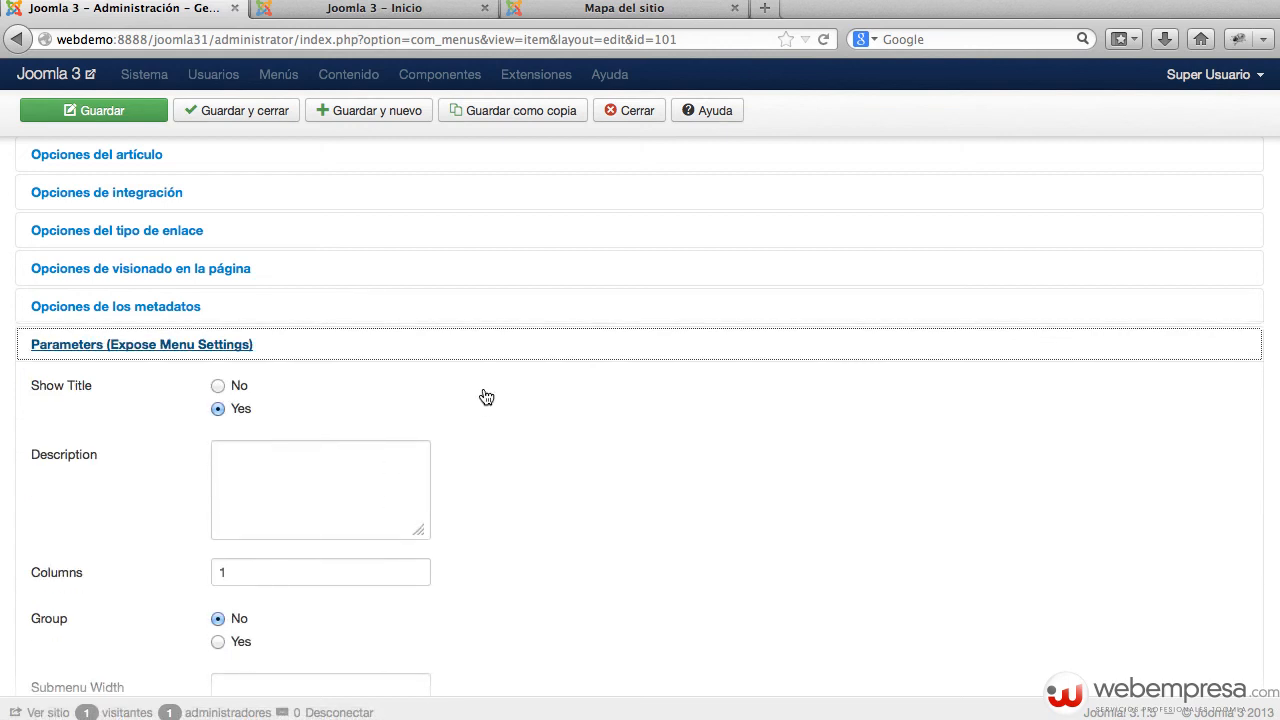
{"action": "scroll", "coordinate": [485, 390], "scroll_direction": "down", "scroll_amount": 5}
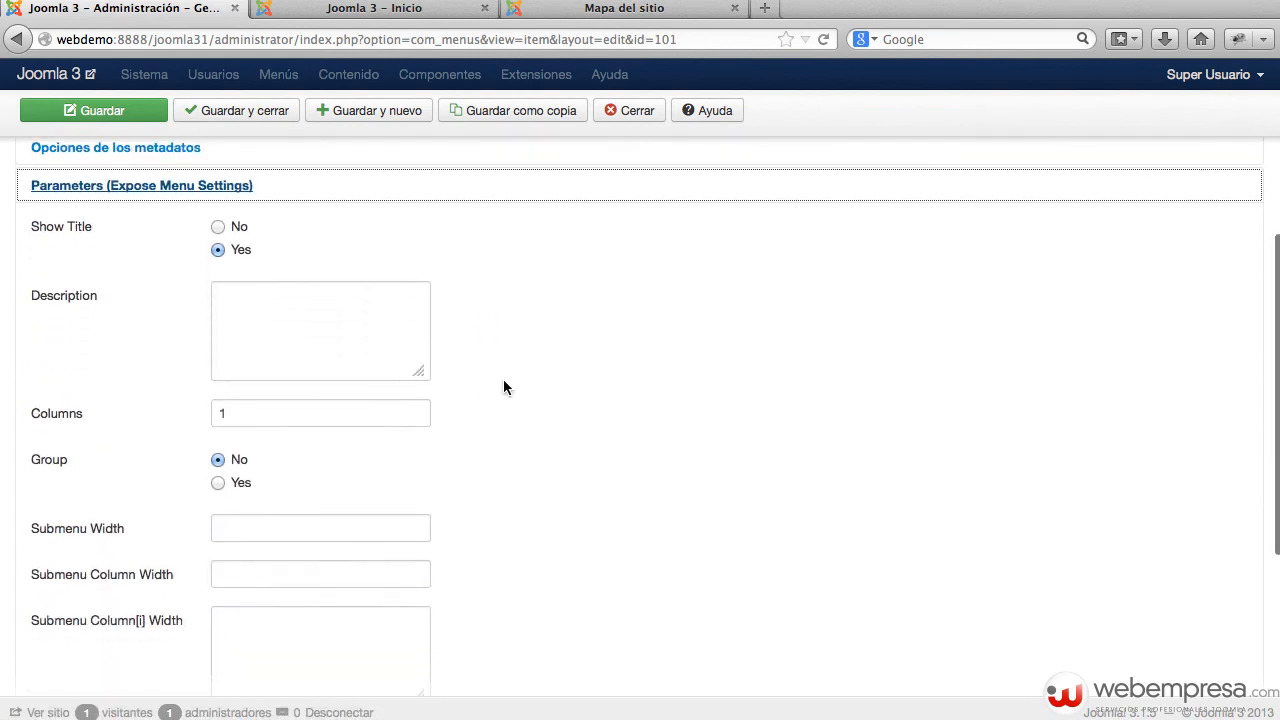
{"action": "scroll", "coordinate": [510, 385], "scroll_direction": "down", "scroll_amount": 2}
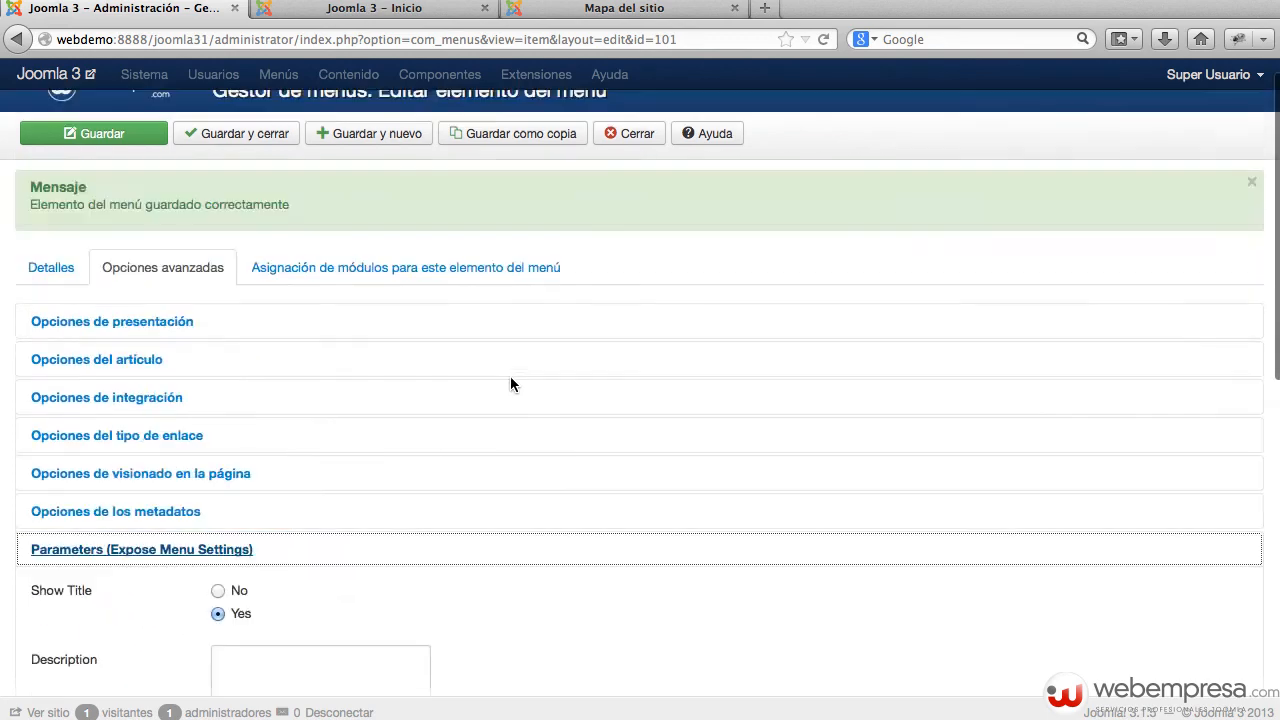
{"action": "scroll", "coordinate": [510, 384], "scroll_direction": "up", "scroll_amount": 1}
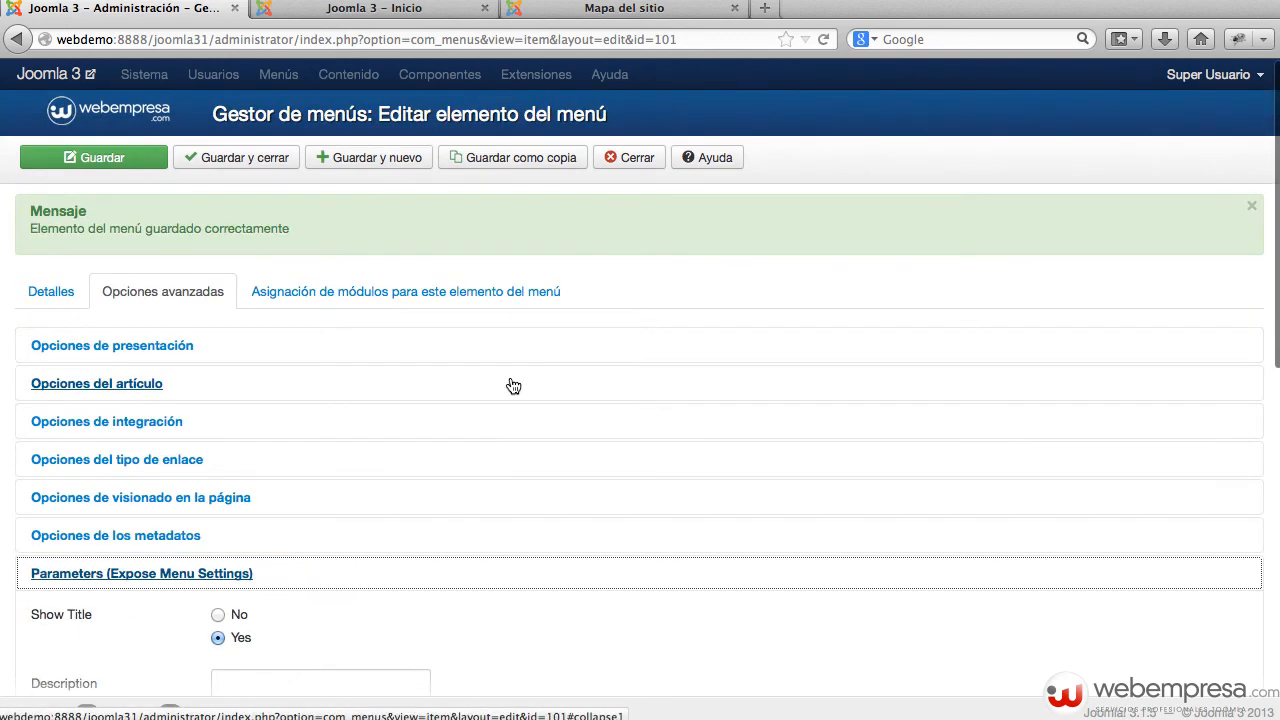
{"action": "left_click", "coordinate": [305, 284]}
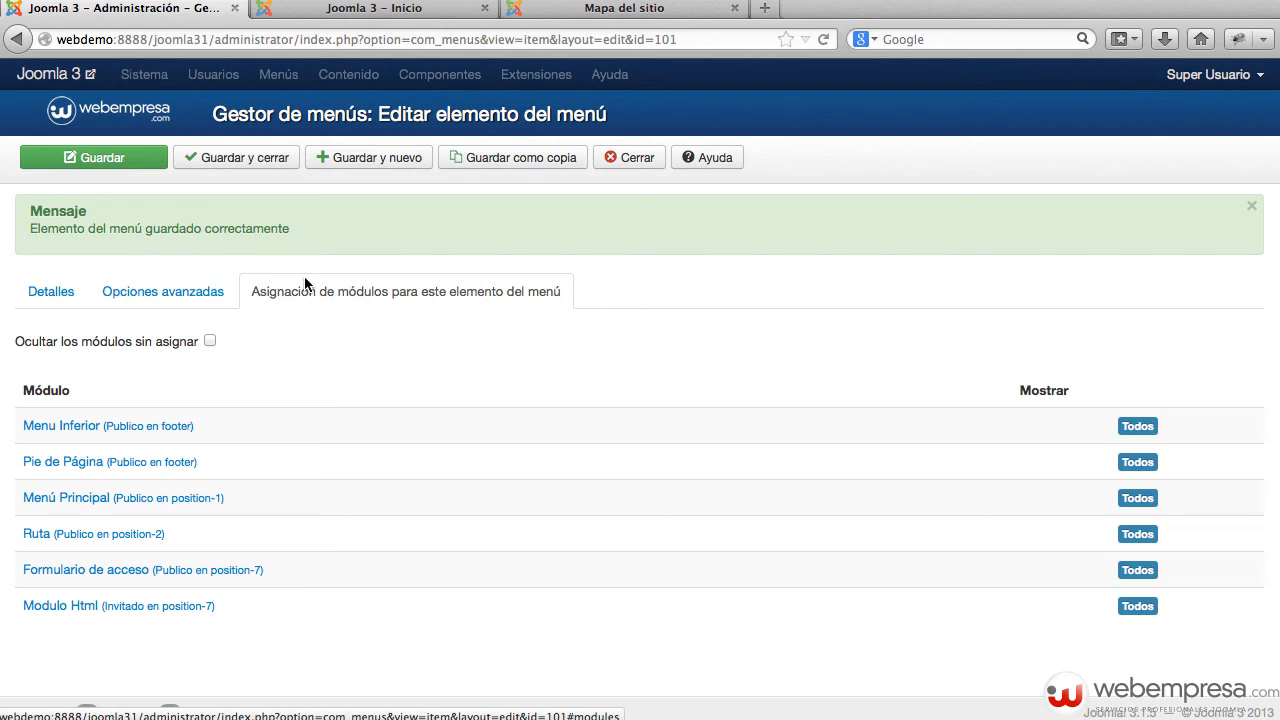
Step: Set Menu Inferior's menu assignment to 'En todas las páginas menos en las seleccionadas' with only Inicio selected, then save
{"action": "left_click", "coordinate": [304, 276]}
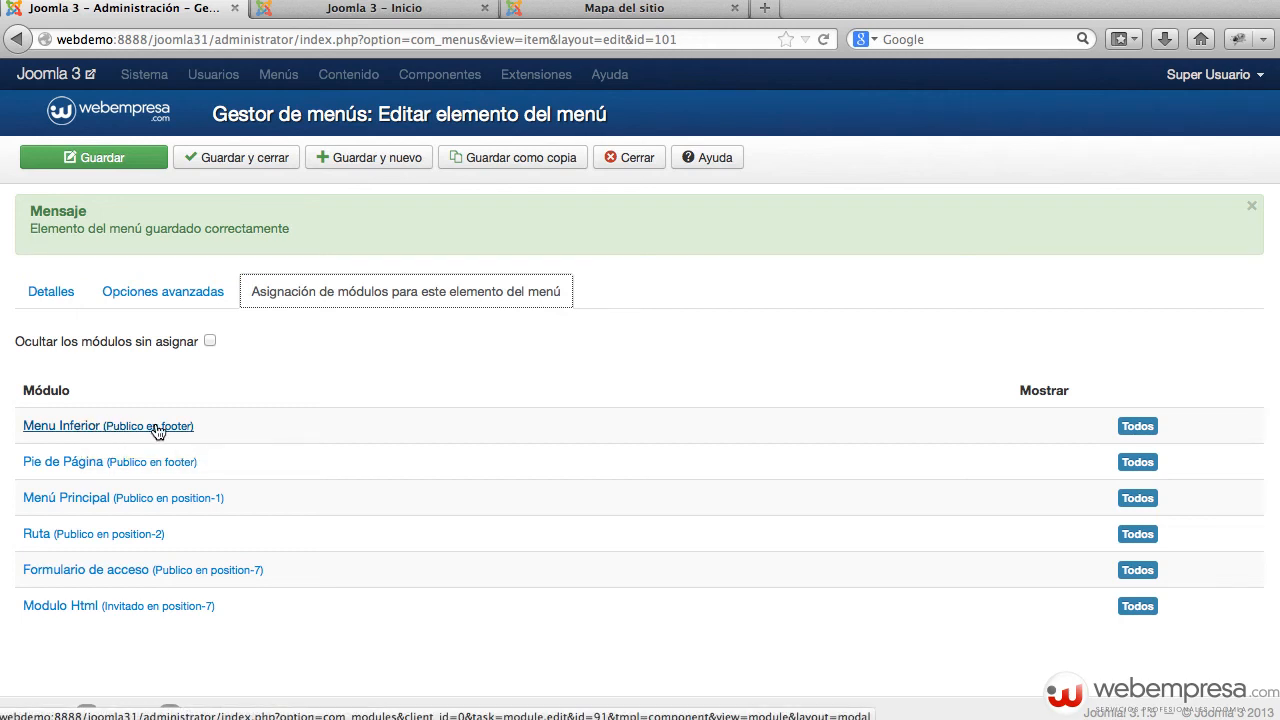
{"action": "left_click", "coordinate": [81, 430]}
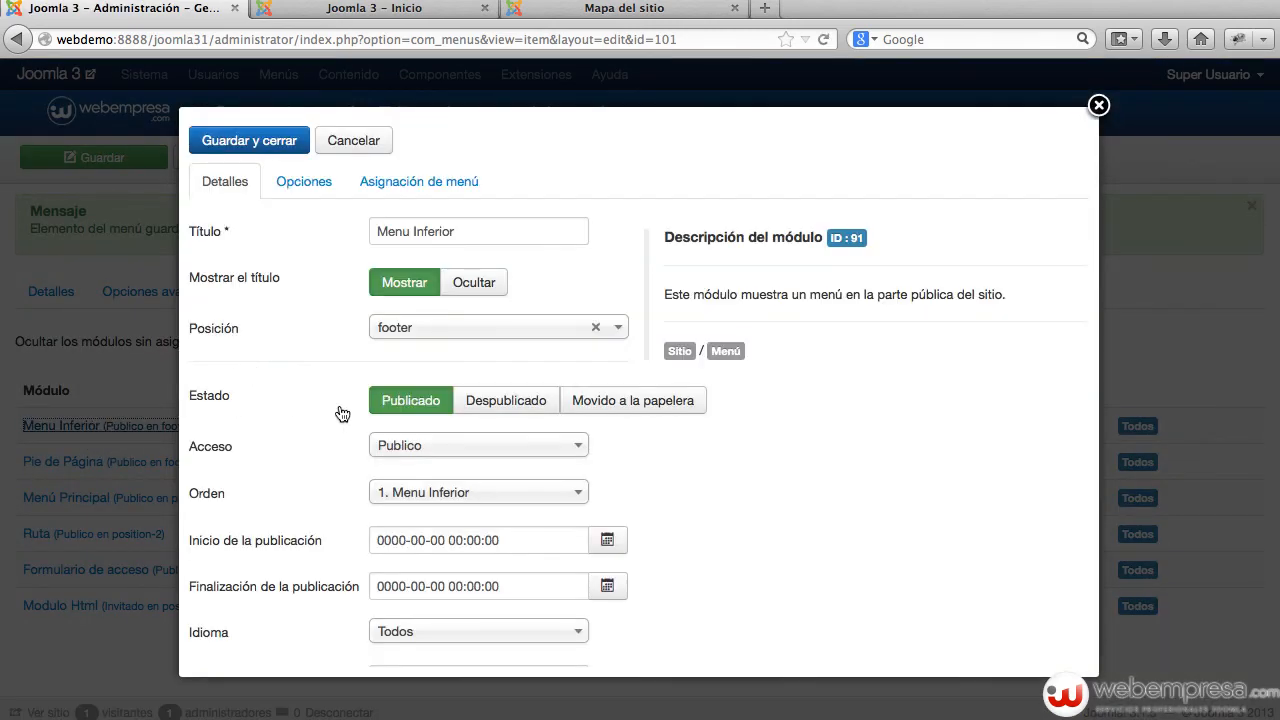
{"action": "left_click", "coordinate": [356, 184]}
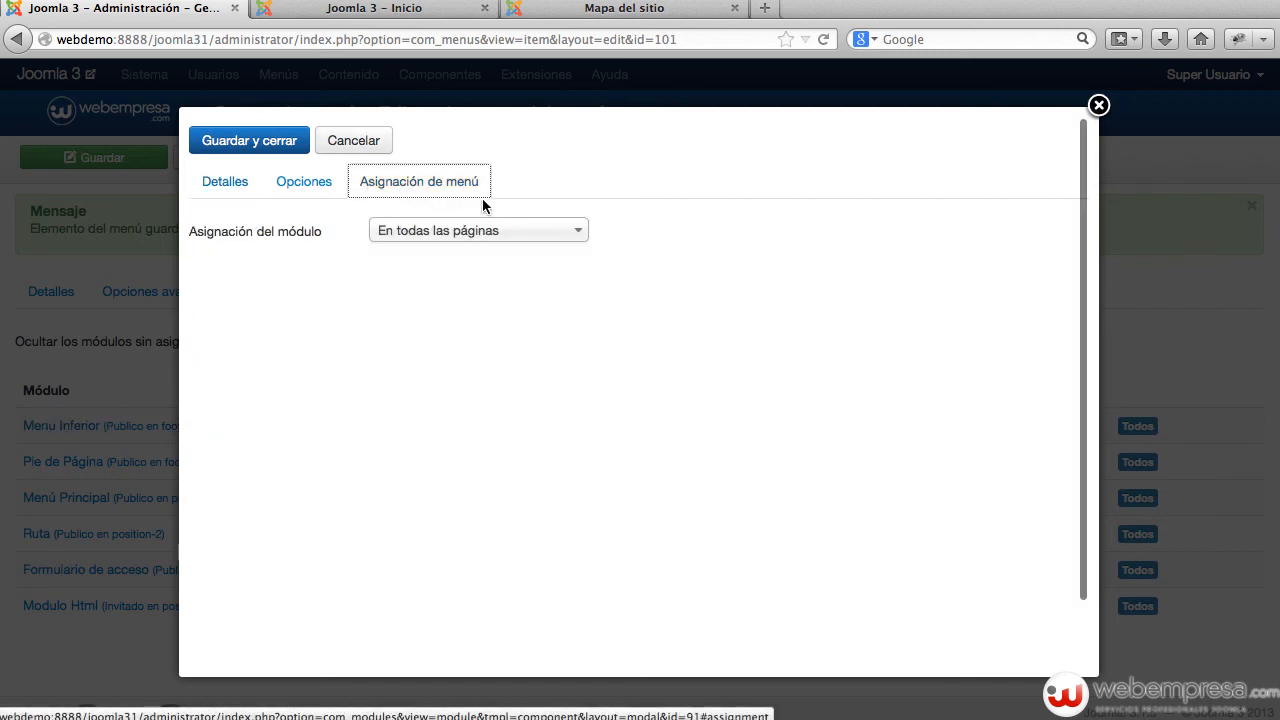
{"action": "left_click", "coordinate": [420, 232]}
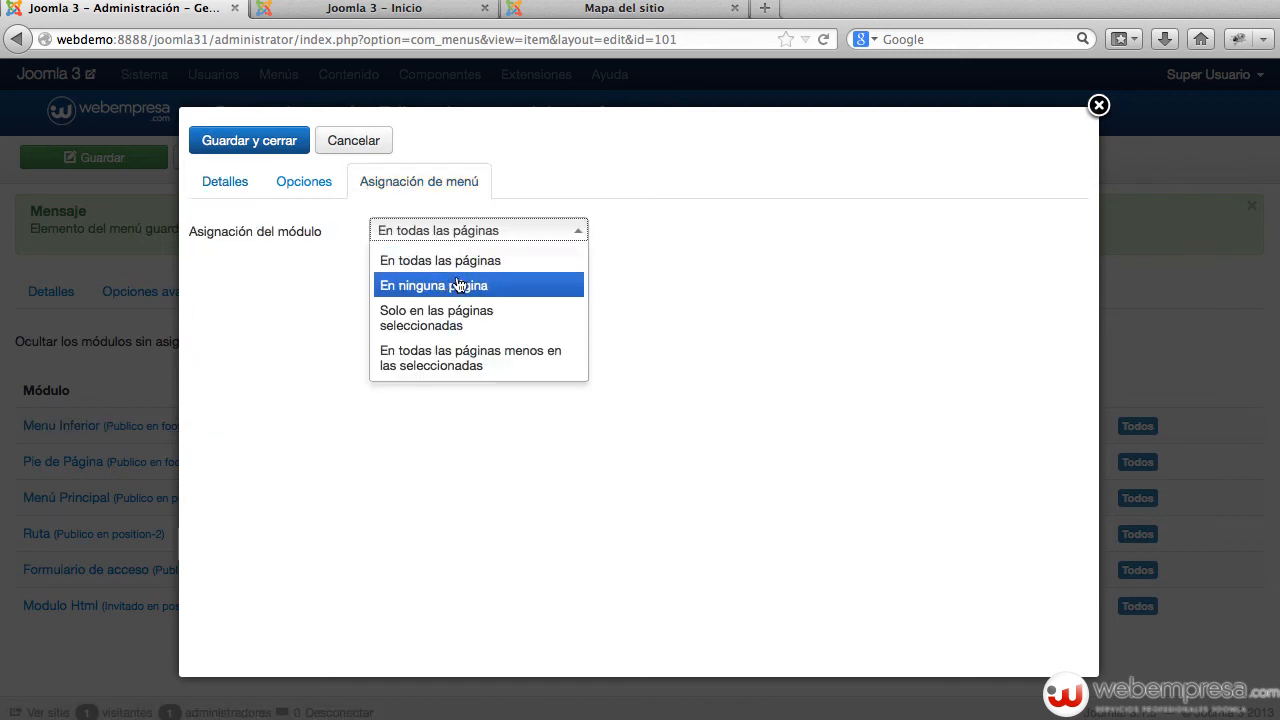
{"action": "left_click", "coordinate": [440, 362]}
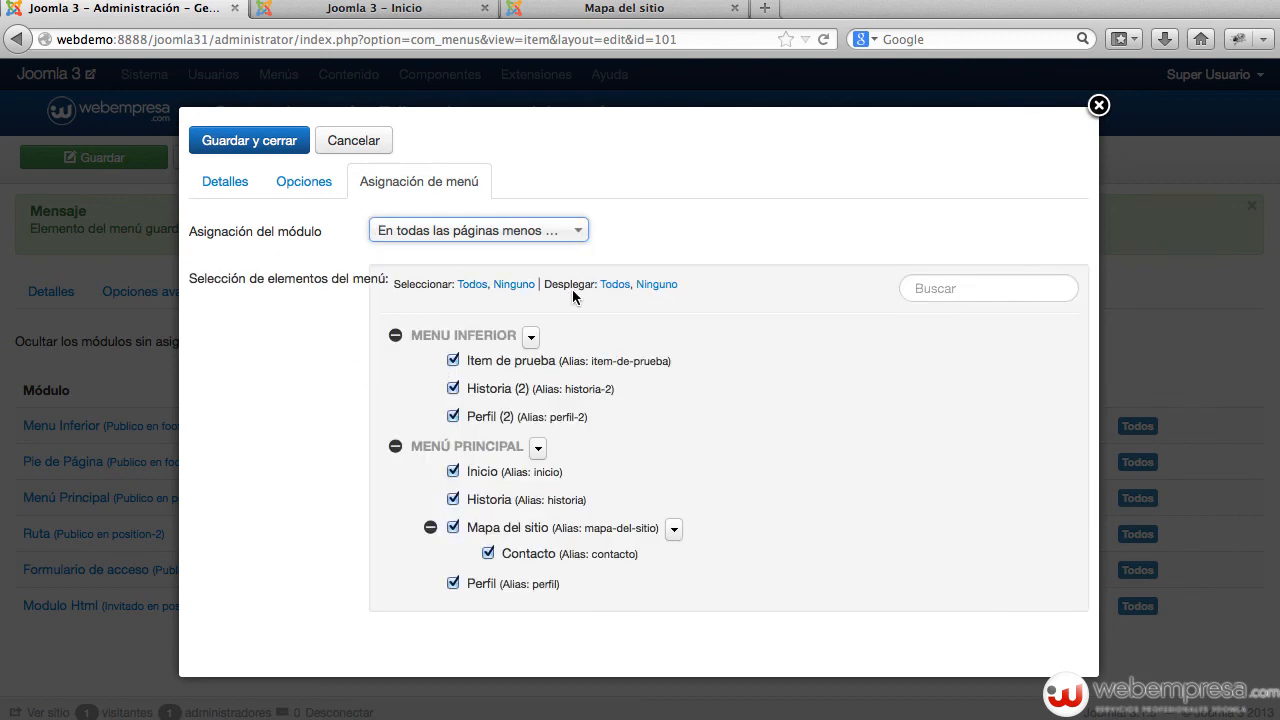
{"action": "left_click", "coordinate": [510, 286]}
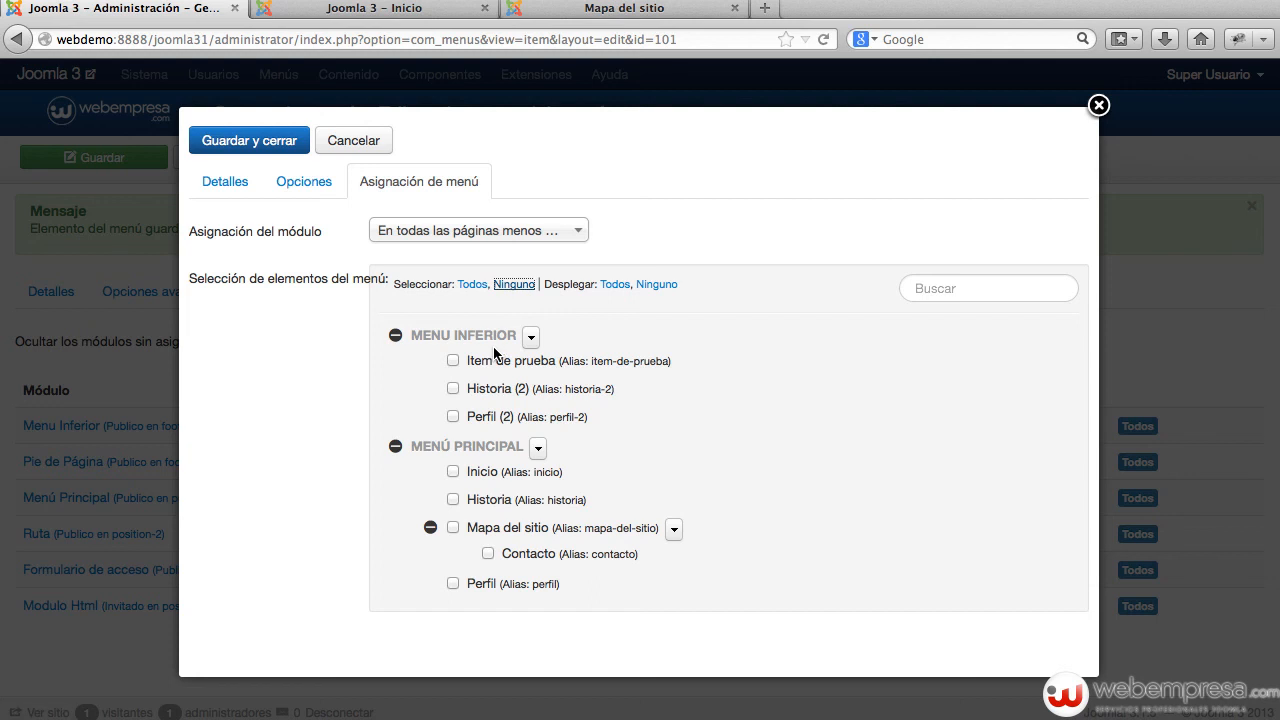
{"action": "left_click", "coordinate": [453, 471]}
{"action": "left_click", "coordinate": [226, 138]}
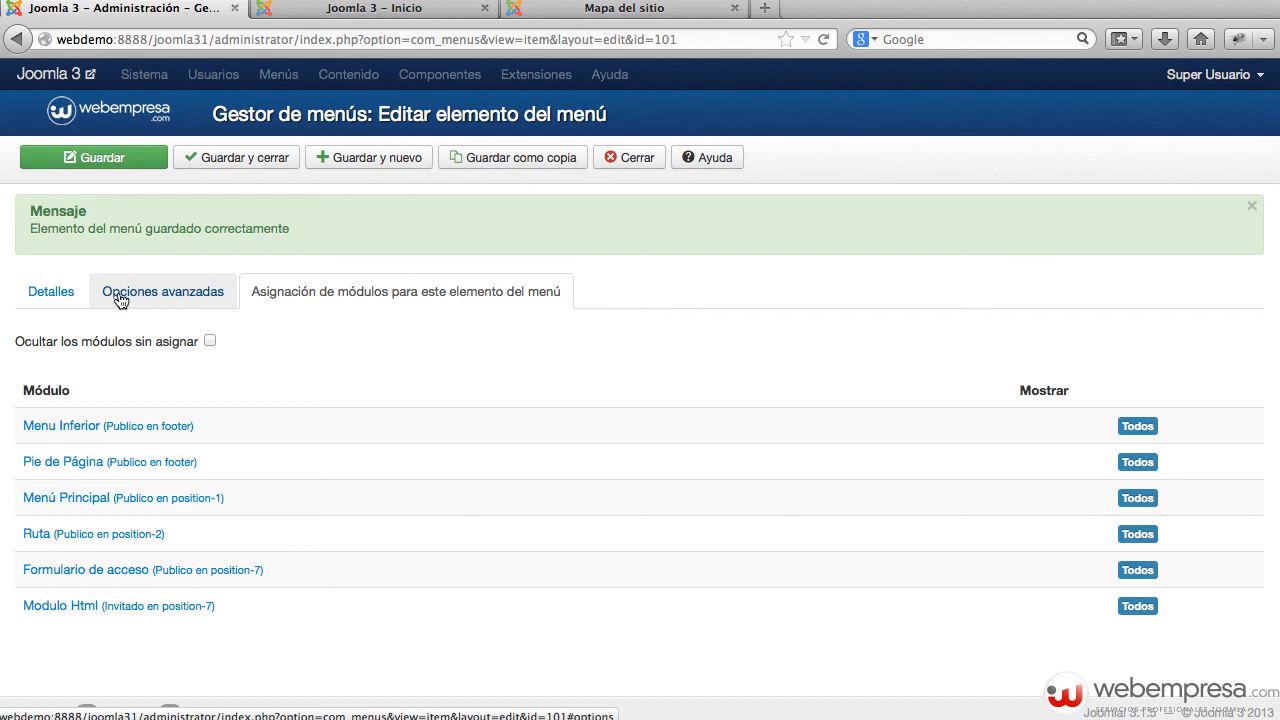
Step: Reopen the Inicio menu item and check its module assignments, confirming Menu Inferior shows No
{"action": "left_click", "coordinate": [50, 292]}
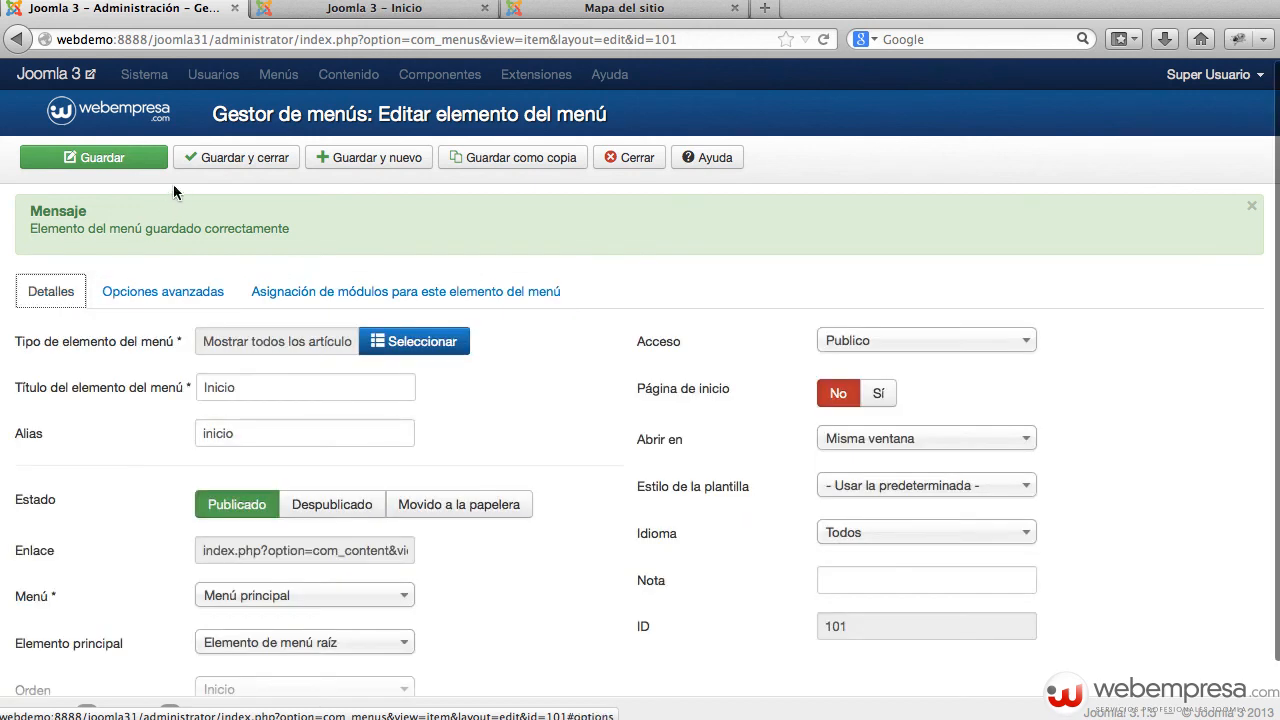
{"action": "left_click", "coordinate": [636, 159]}
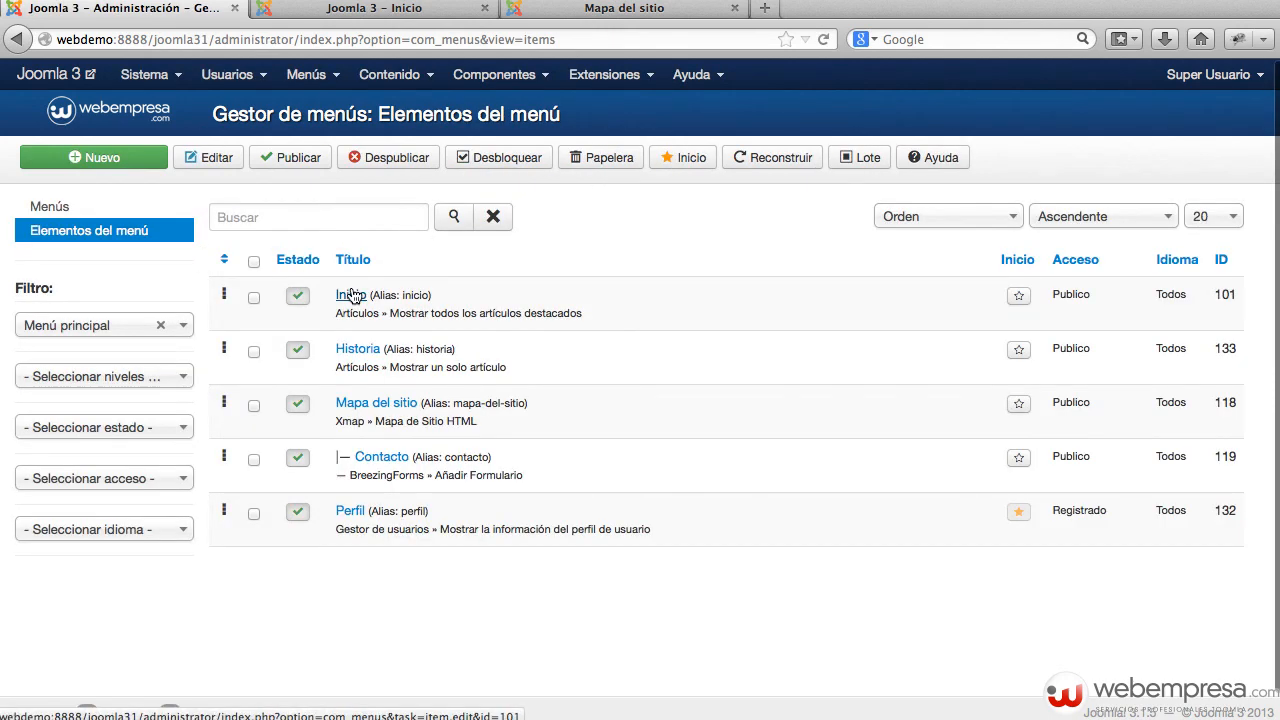
{"action": "left_click", "coordinate": [351, 295]}
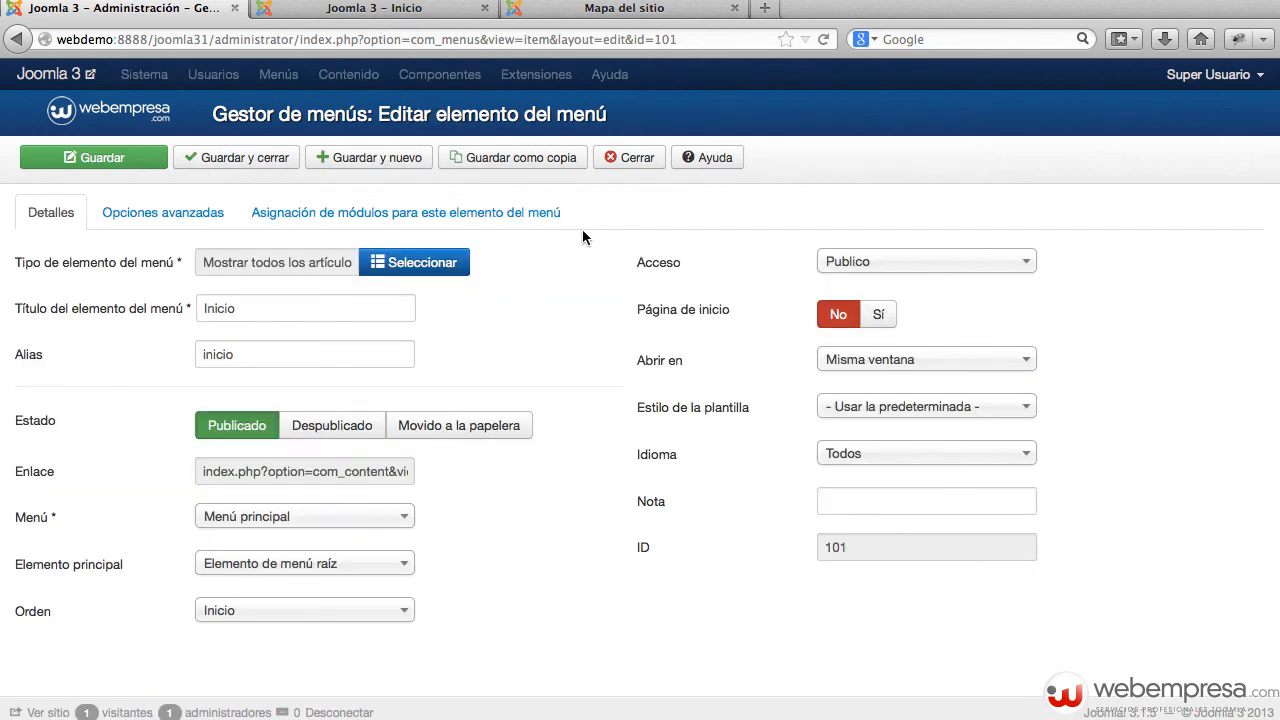
{"action": "left_click", "coordinate": [411, 213]}
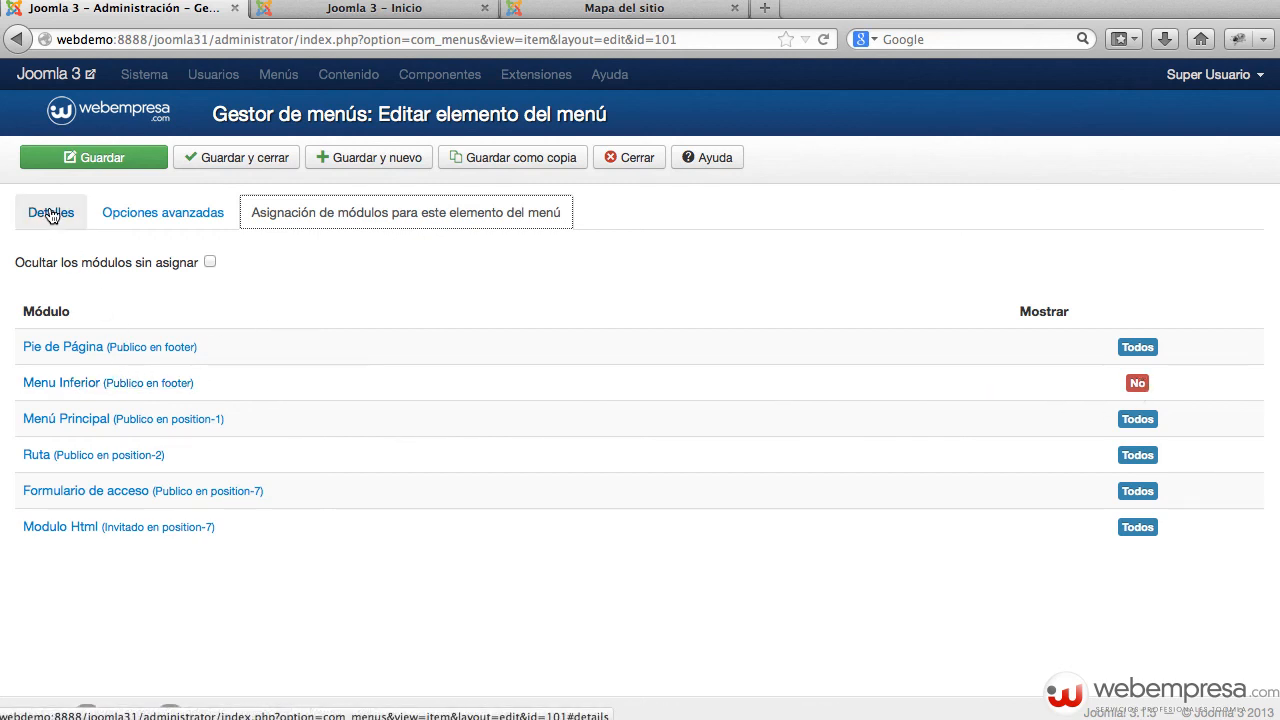
Step: Bring the Safari blog article 'Destacar un ítem de menú en Joomla' into view
{"action": "left_click", "coordinate": [281, 210]}
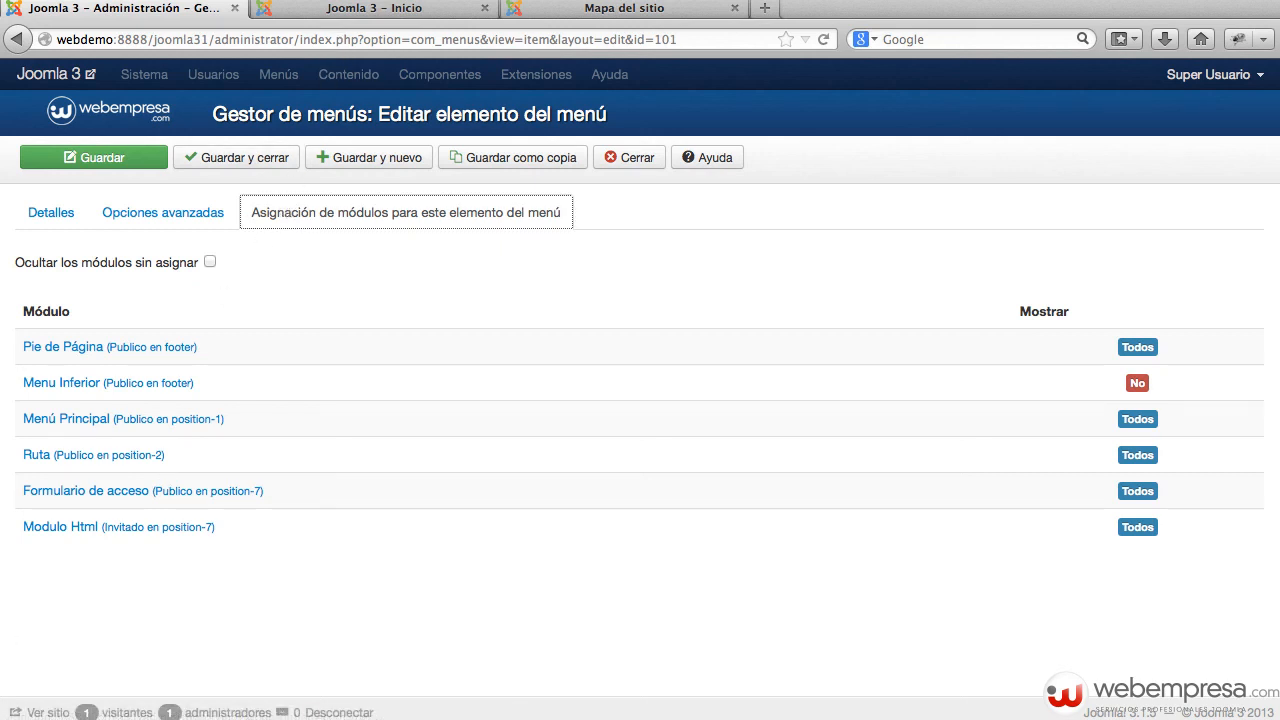
{"action": "left_click_drag", "start_coordinate": [262, 719], "coordinate": [242, 74]}
{"action": "scroll", "coordinate": [529, 470], "scroll_direction": "down", "scroll_amount": 3}
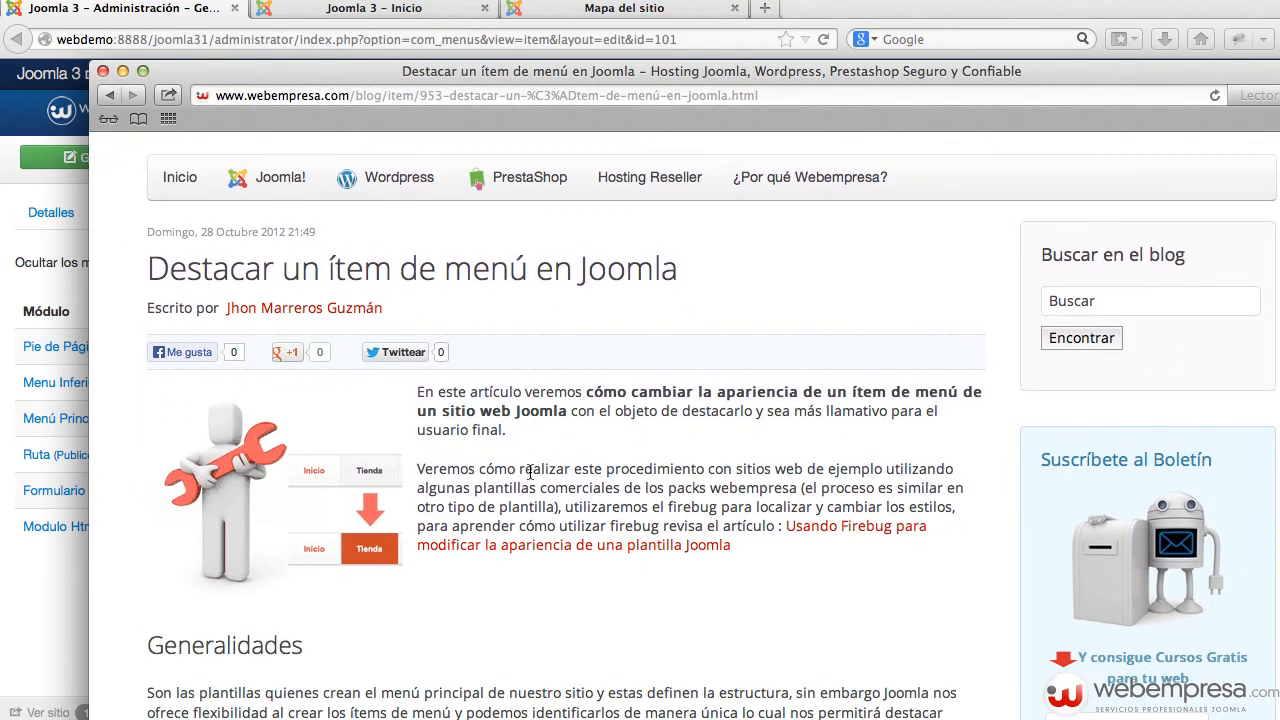
Step: Read through the menu-highlighting article, then return to the Inicio item's Detalles in Joomla
{"action": "left_click_drag", "start_coordinate": [490, 71], "coordinate": [477, 17]}
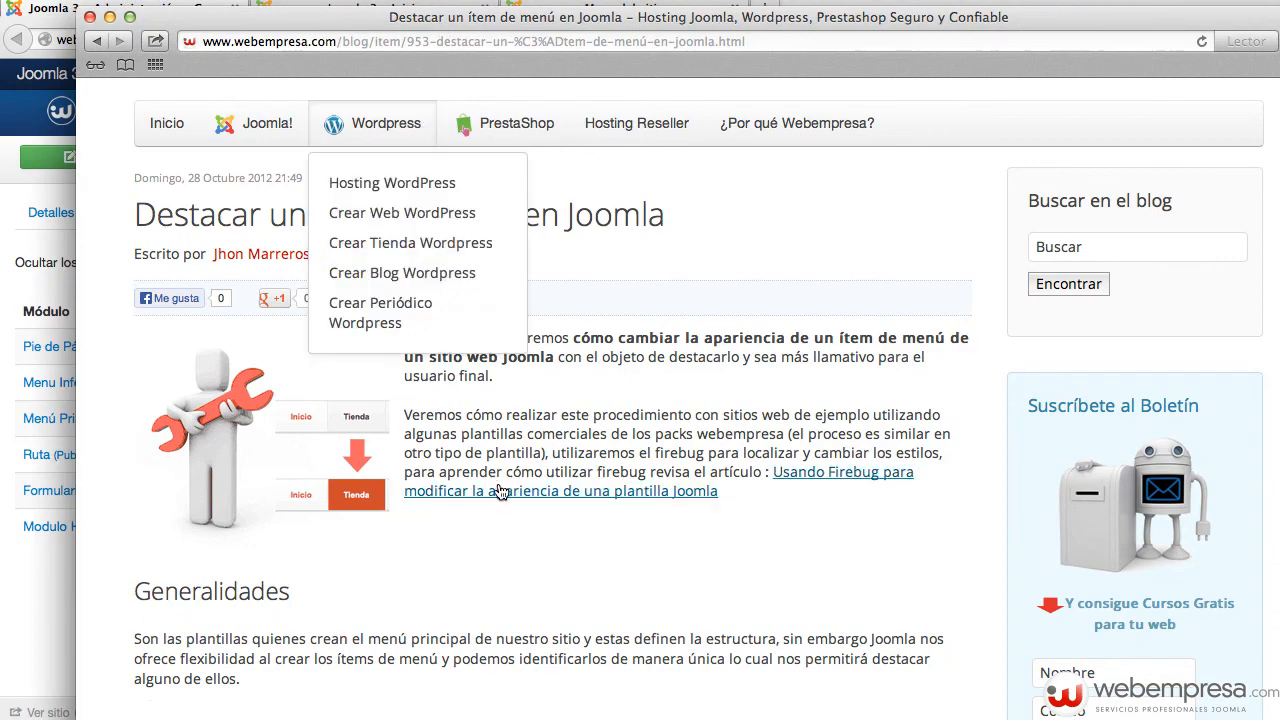
{"action": "scroll", "coordinate": [498, 490], "scroll_direction": "down", "scroll_amount": 6}
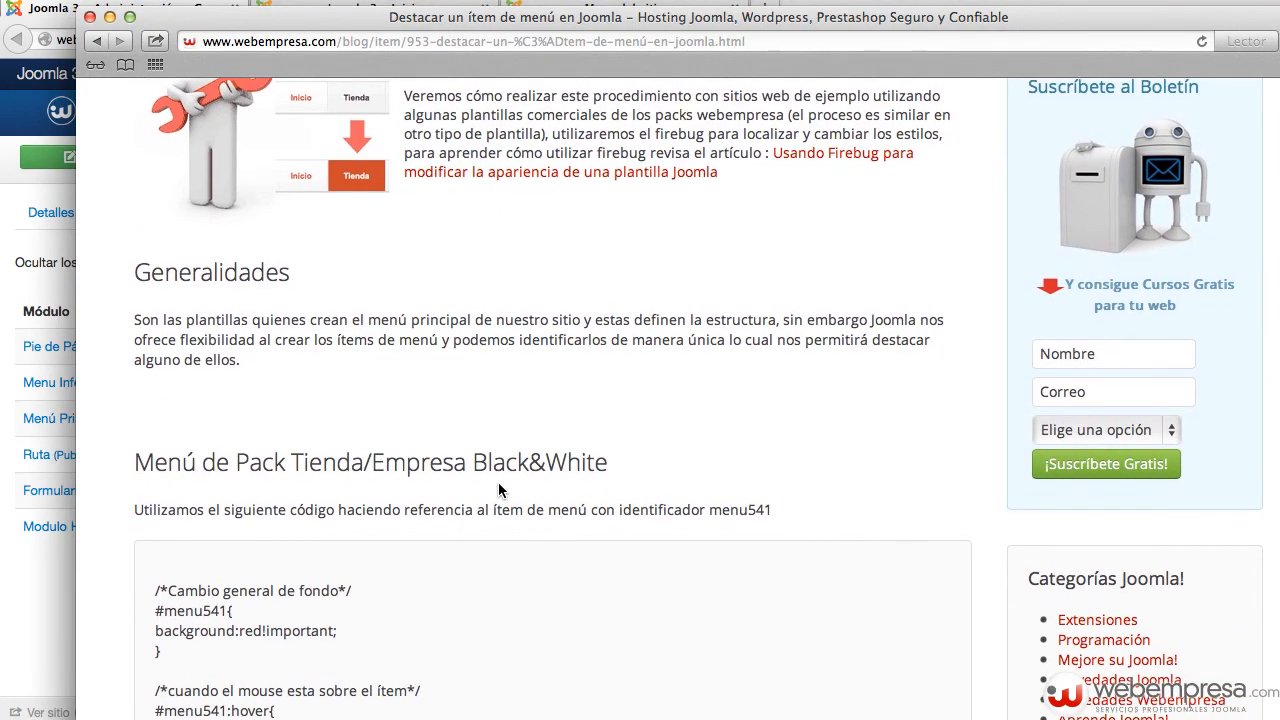
{"action": "scroll", "coordinate": [498, 486], "scroll_direction": "down", "scroll_amount": 6}
{"action": "scroll", "coordinate": [498, 495], "scroll_direction": "up", "scroll_amount": 9}
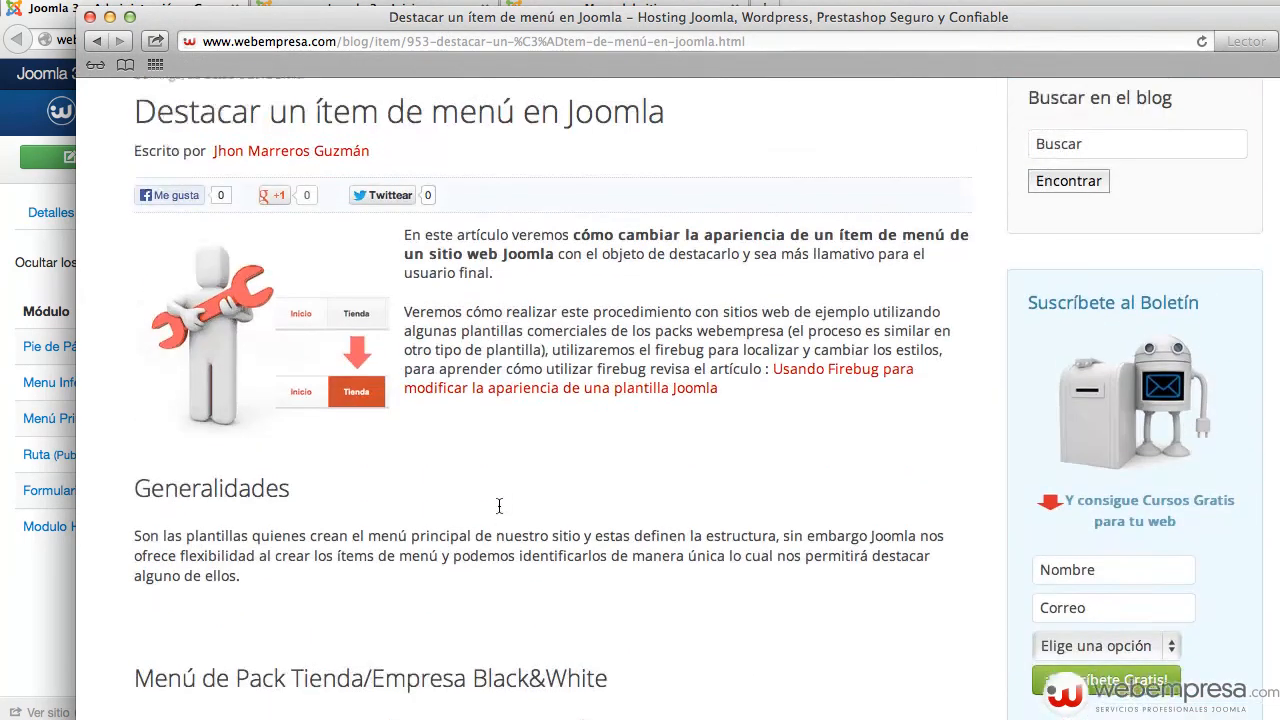
{"action": "scroll", "coordinate": [498, 506], "scroll_direction": "up", "scroll_amount": 4}
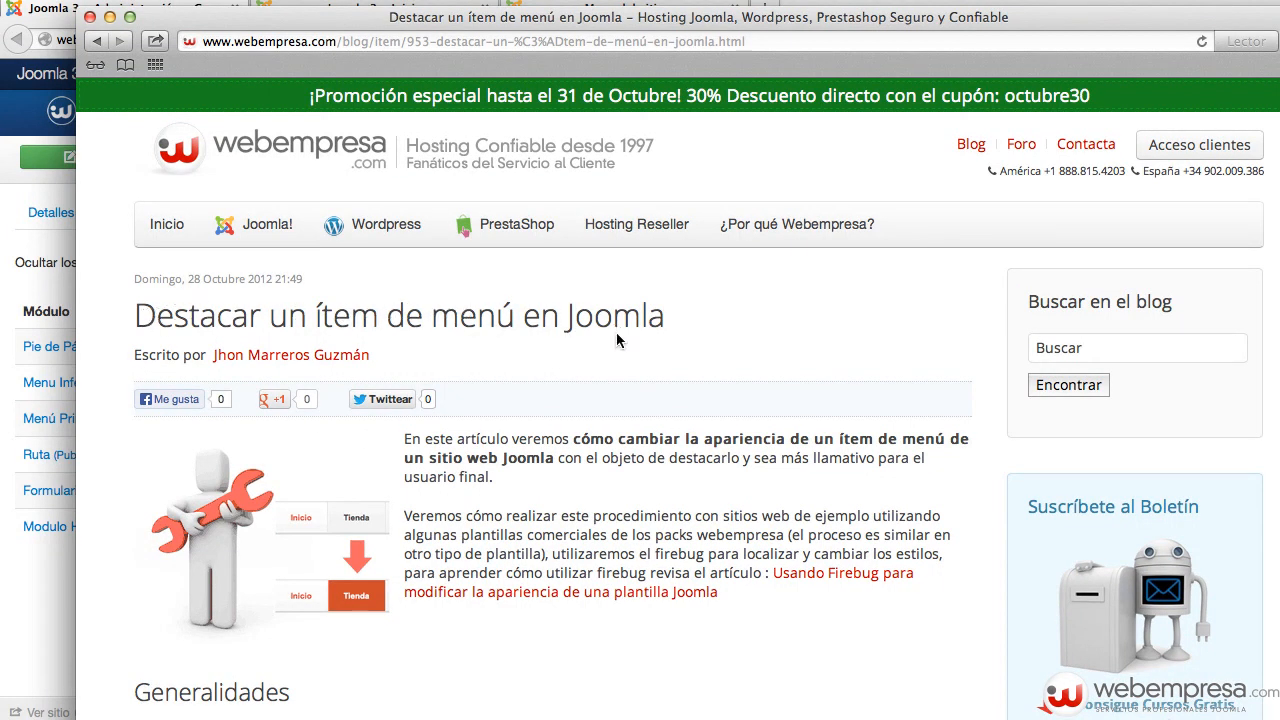
{"action": "scroll", "coordinate": [615, 342], "scroll_direction": "down", "scroll_amount": 4}
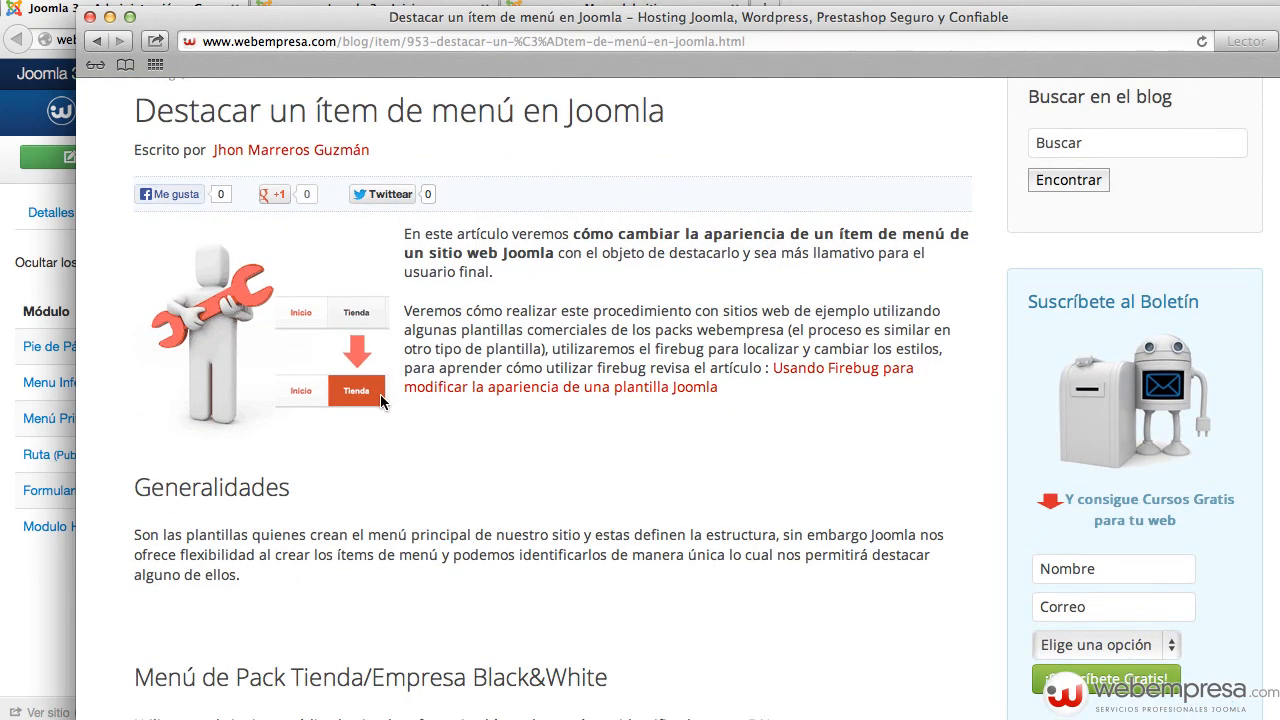
{"action": "scroll", "coordinate": [380, 403], "scroll_direction": "down", "scroll_amount": 15}
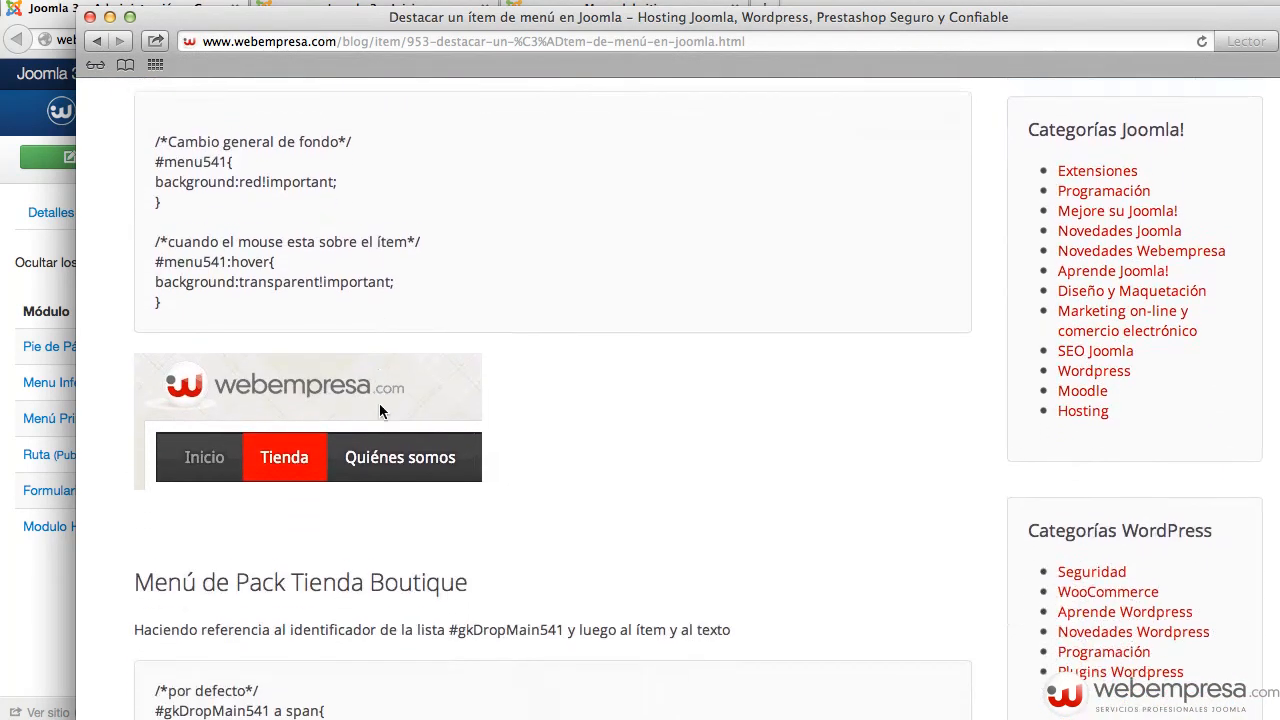
{"action": "scroll", "coordinate": [379, 403], "scroll_direction": "down", "scroll_amount": 13}
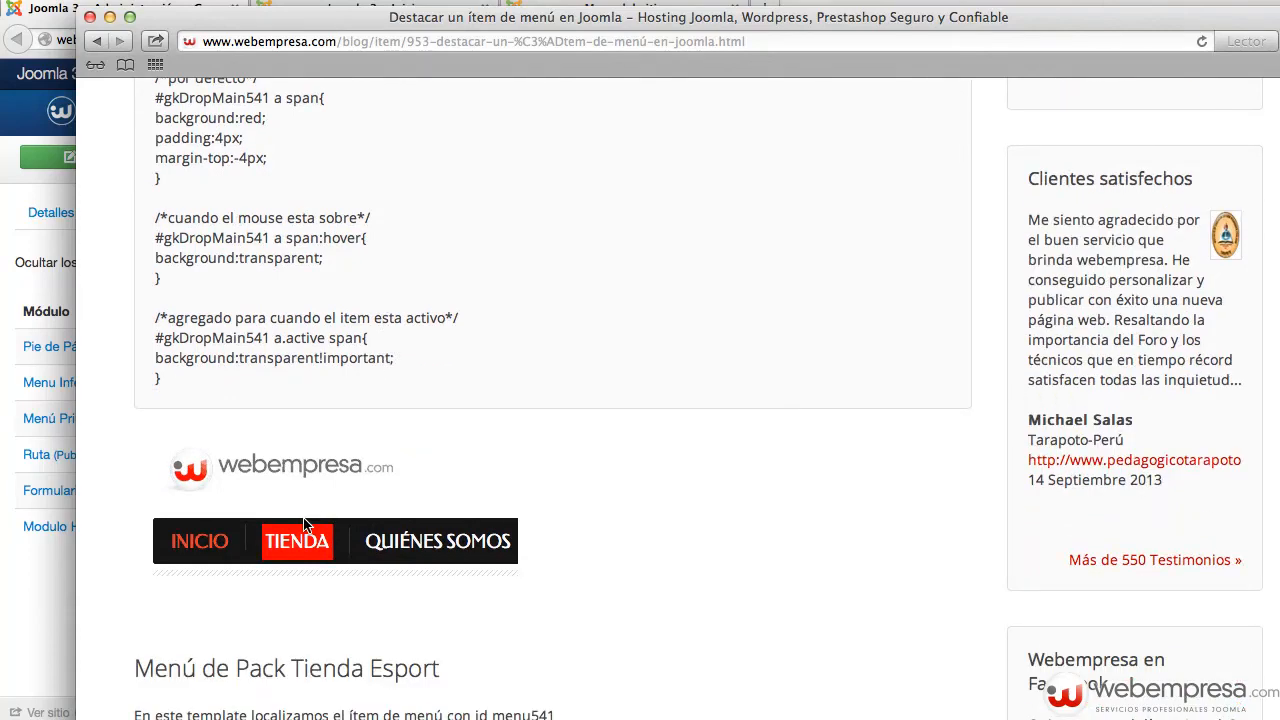
{"action": "scroll", "coordinate": [350, 542], "scroll_direction": "down", "scroll_amount": 5}
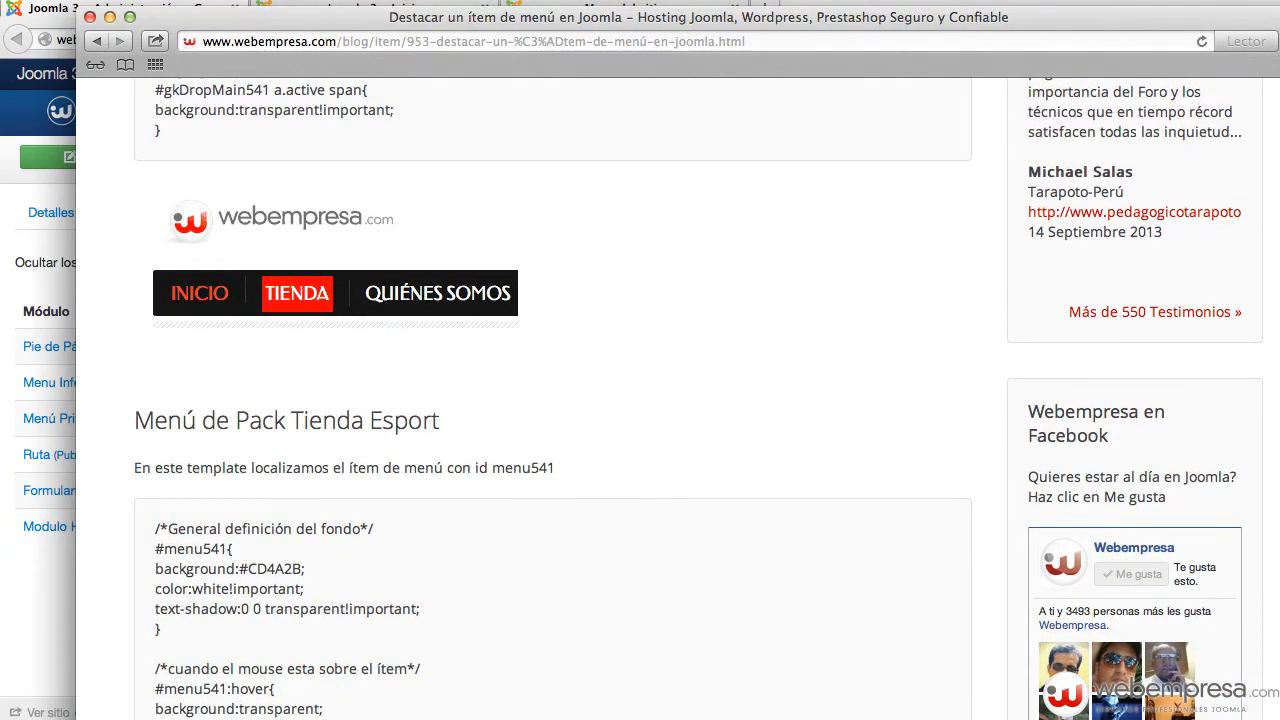
{"action": "left_click", "coordinate": [373, 1]}
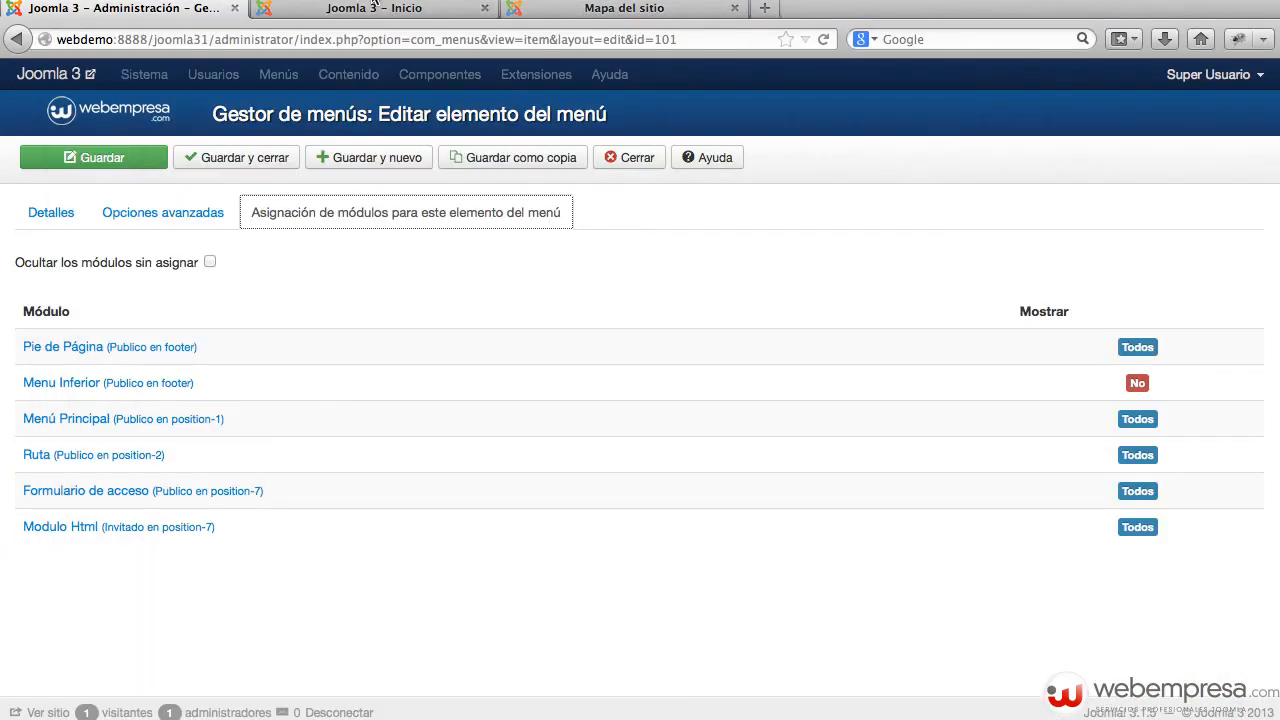
{"action": "left_click", "coordinate": [66, 220]}
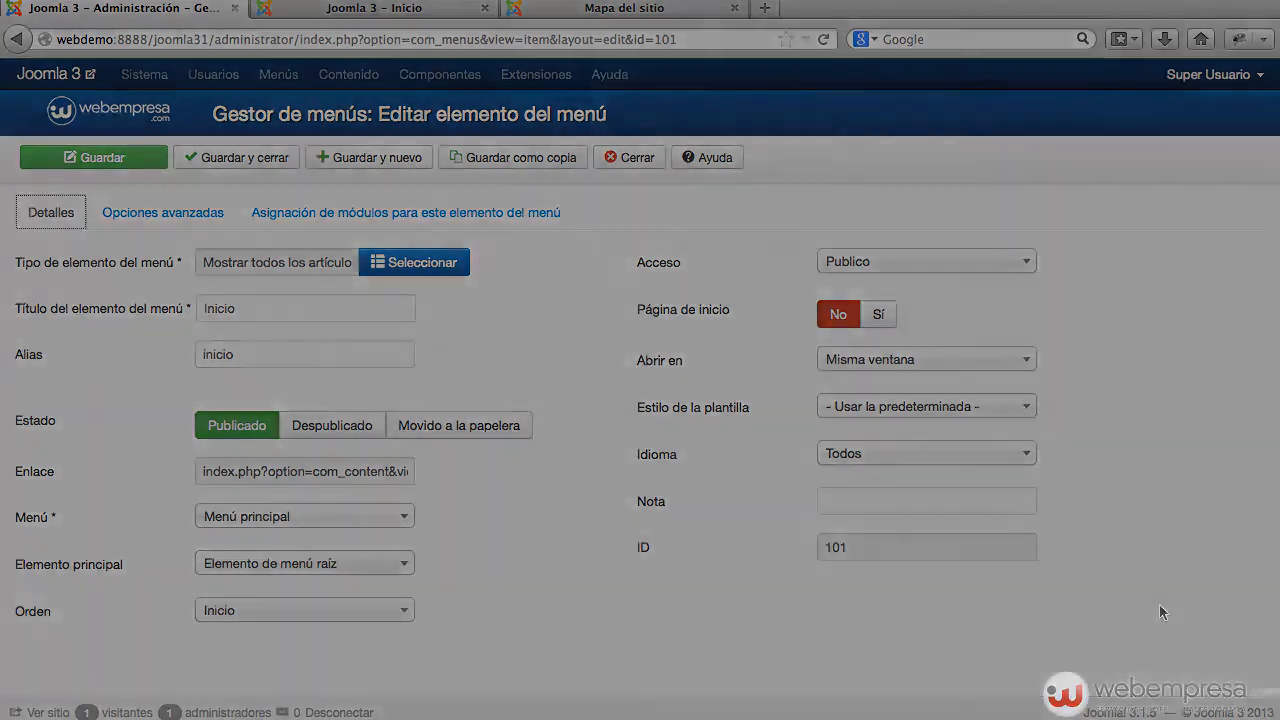